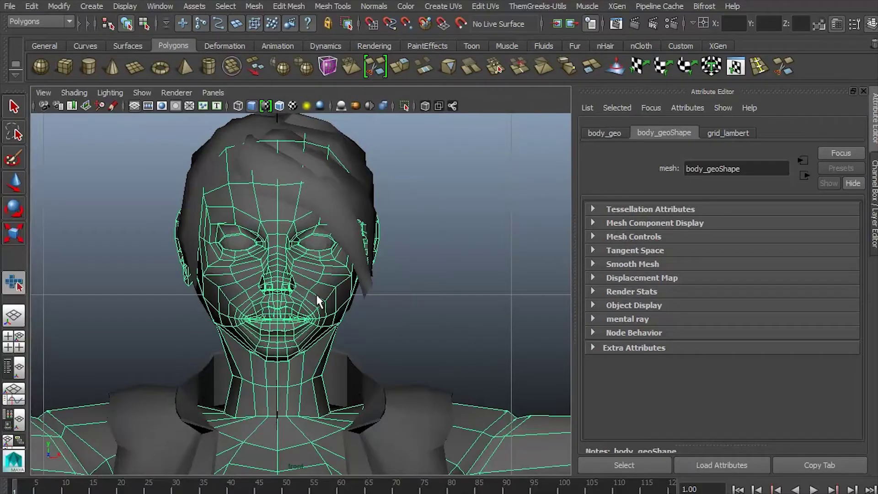
Isolate the body mesh without the hair and delete its left-half faces.
left_click(406, 106)
right_click_drag(254, 170, 215, 170)
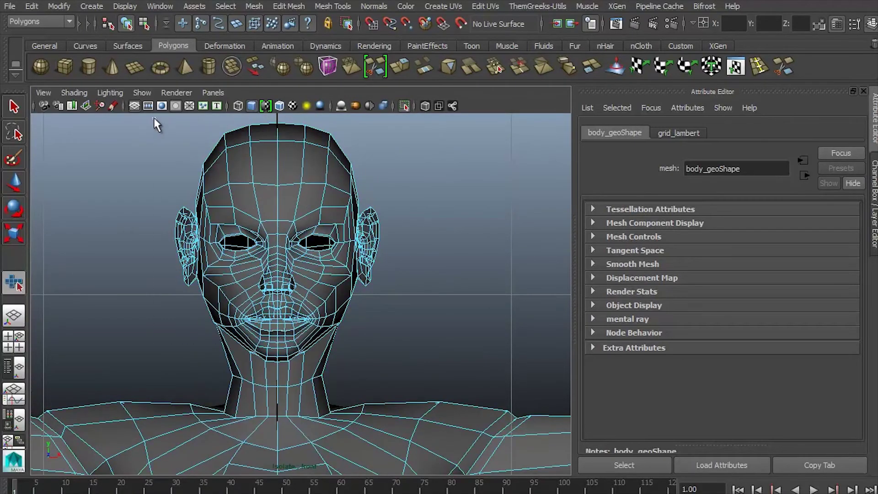
left_click_drag(156, 119, 273, 405)
key("Delete")
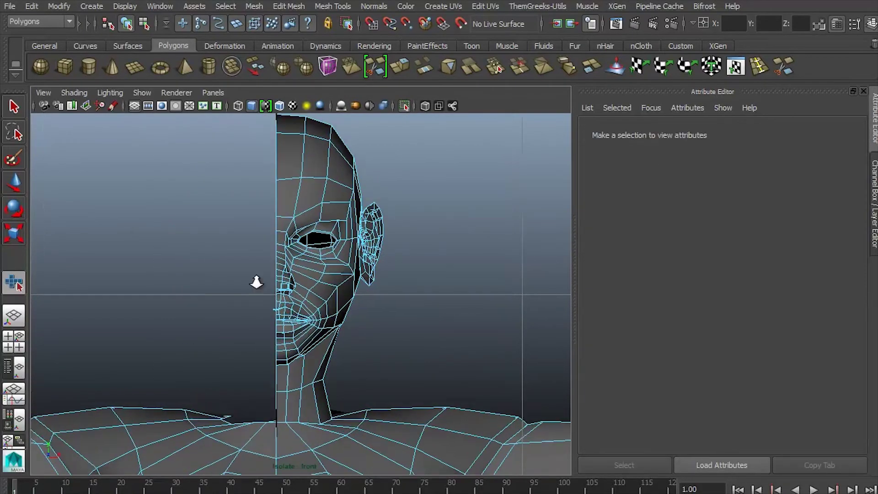
Select and delete the leftover left-half faces around the mouth, neck, chest and lower body.
scroll(254, 292, "up", 5)
left_click_drag(194, 309, 229, 355)
left_click(230, 355)
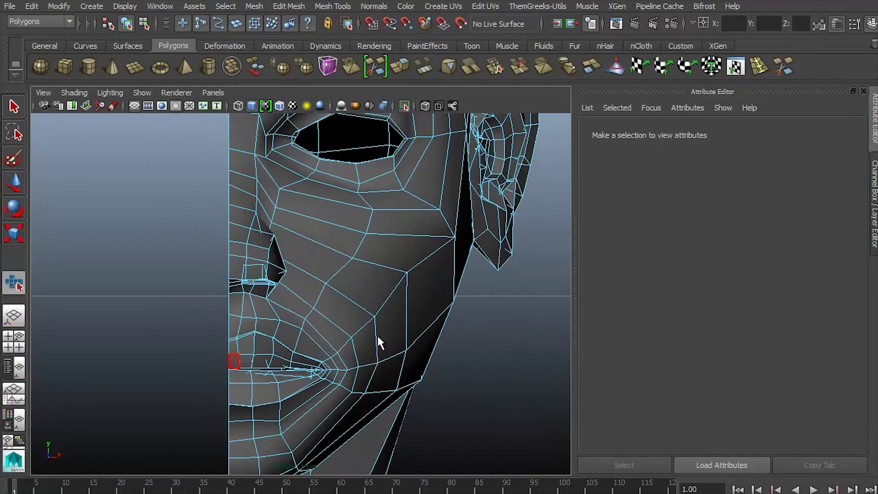
scroll(278, 254, "down", 10)
left_click_drag(314, 379, 314, 379)
scroll(294, 269, "up", 5)
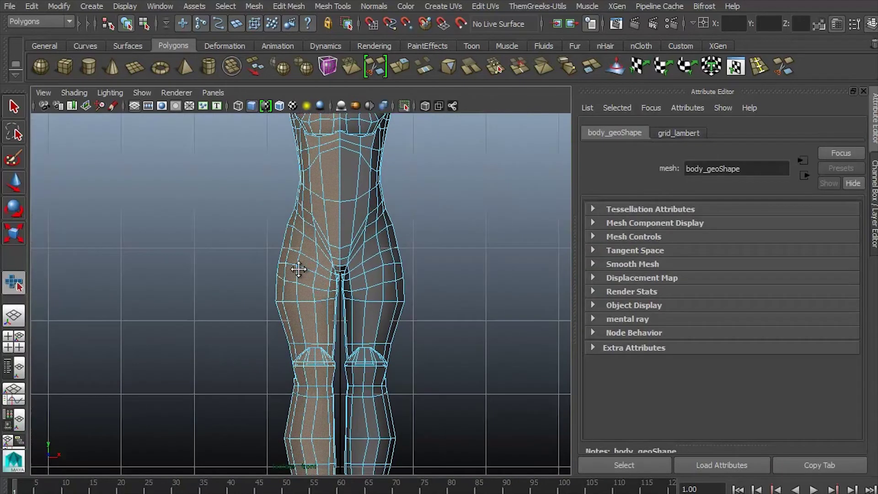
scroll(341, 223, "up", 8)
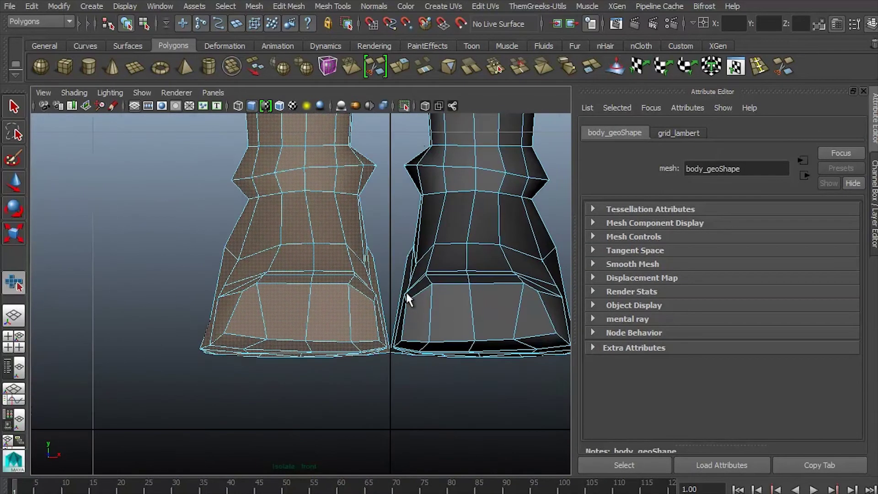
middle_click_drag(364, 463, 286, 349, "alt")
key("Delete")
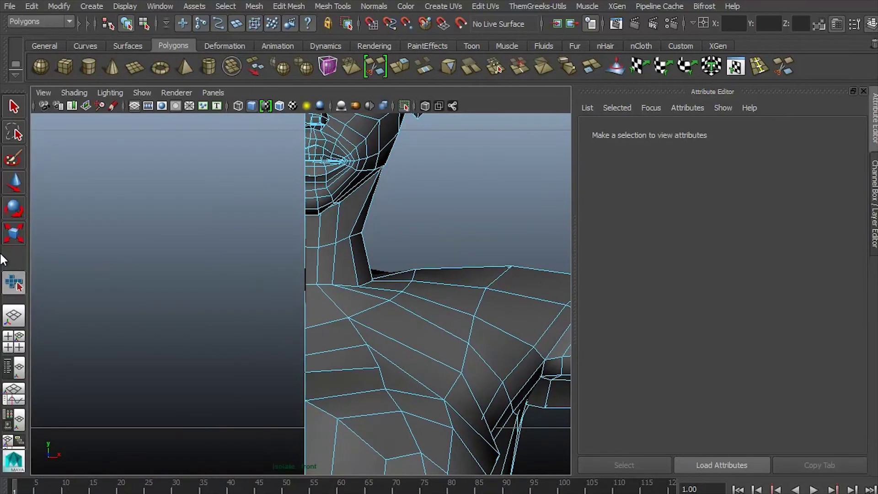
Maximize the perspective view, turn off texture display, and inspect the half body's hips.
key("space")
key("space")
scroll(439, 230, "up", 5)
key("5")
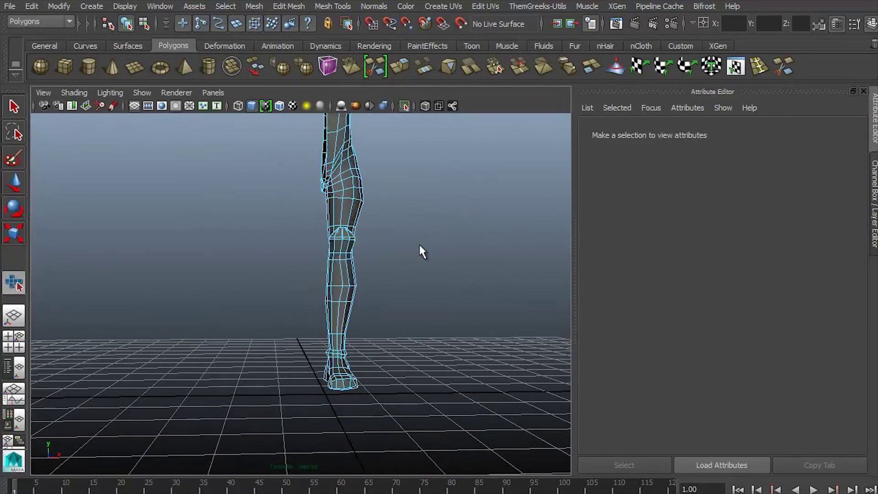
left_click_drag(421, 251, 457, 366, "alt")
scroll(172, 339, "up", 5)
left_click_drag(172, 339, 198, 402, "alt")
left_click(200, 401)
left_click(200, 401, "ctrl")
Check the hip faces along the cut, then return to object mode viewing the figure.
left_click_drag(258, 379, 288, 356, "alt")
left_click(359, 275)
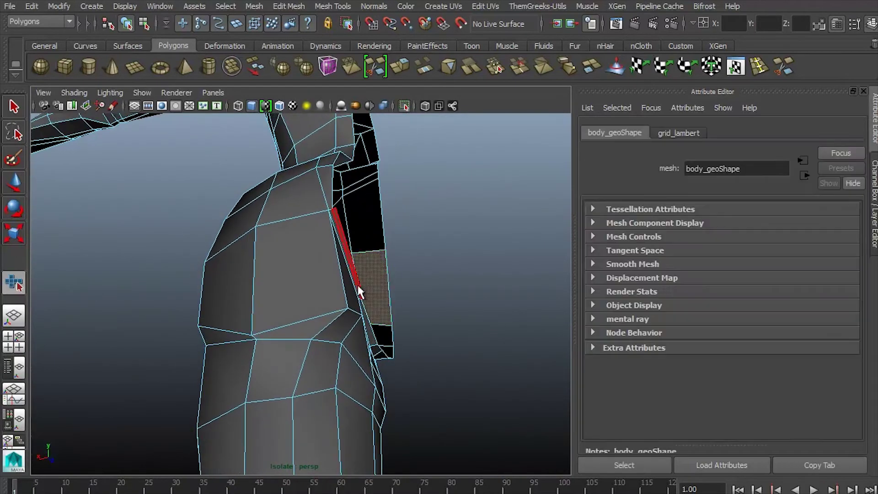
left_click(442, 356)
left_click_drag(221, 285, 386, 318, "alt")
right_click_drag(385, 317, 267, 318, "alt")
right_click_drag(298, 265, 268, 426)
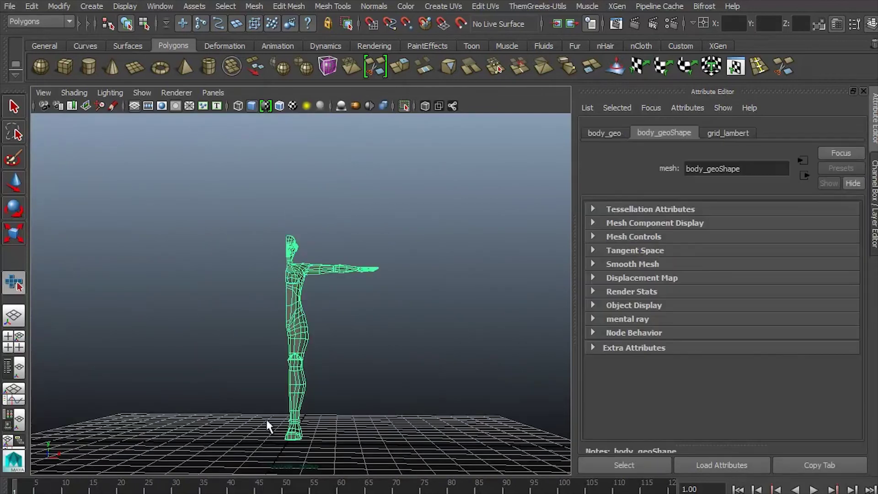
right_click_drag(294, 397, 414, 289, "alt")
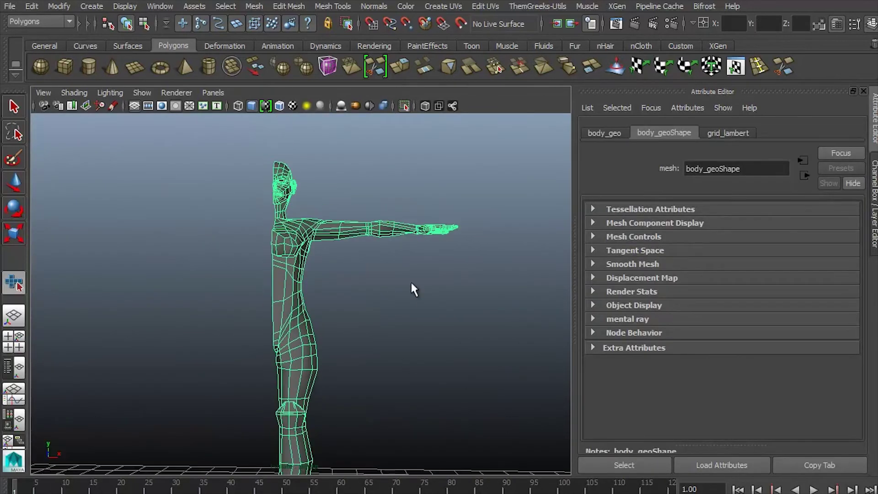
Open the UV Texture Editor and show the body's UV components.
left_click(160, 7)
left_click(222, 187)
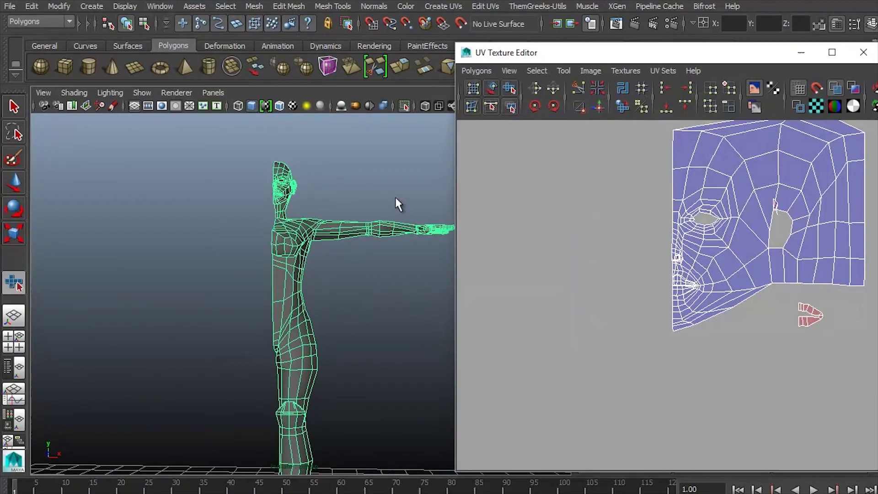
scroll(541, 199, "down", 3)
scroll(665, 273, "up", 2)
scroll(783, 311, "down", 5)
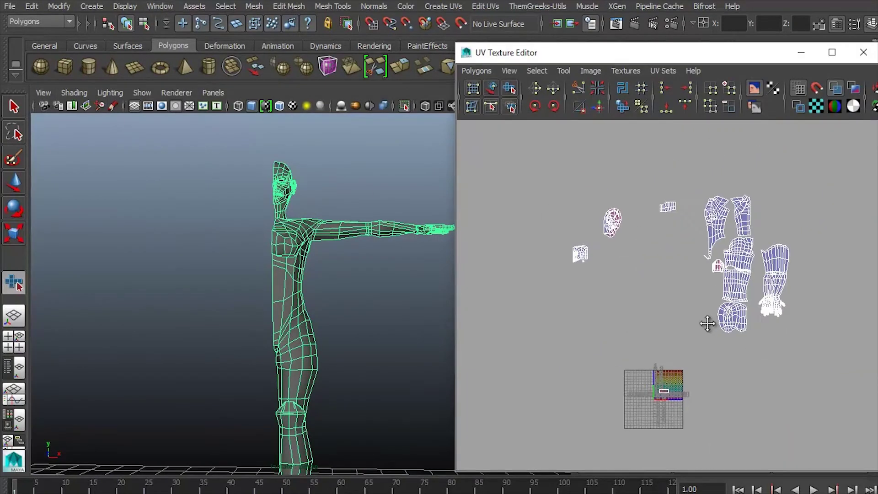
scroll(686, 274, "up", 6)
scroll(685, 273, "up", 4)
right_click_drag(738, 224, 825, 268)
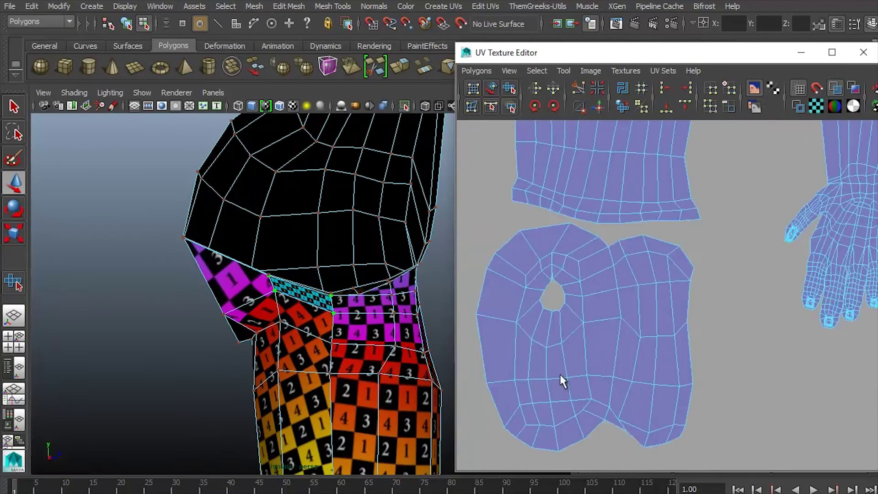
scroll(600, 255, "up", 5)
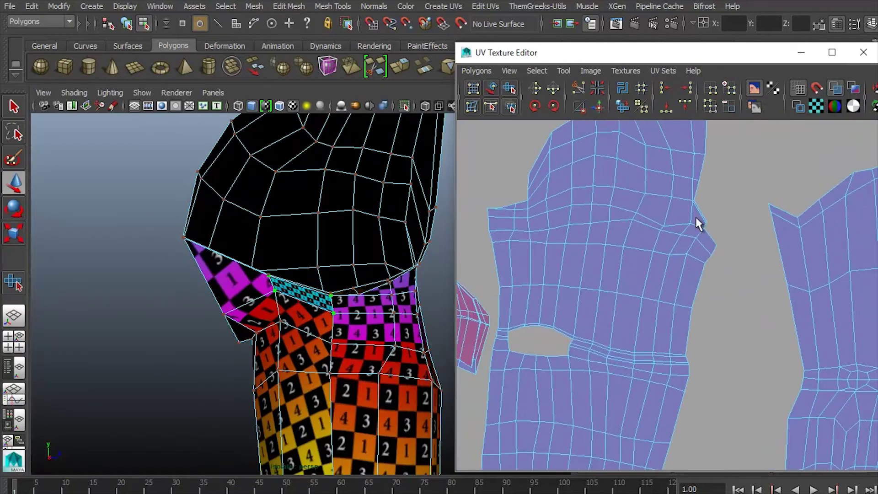
Pull the torso shell's underarm flap tip UV inward to the left.
key("F10")
key("F12")
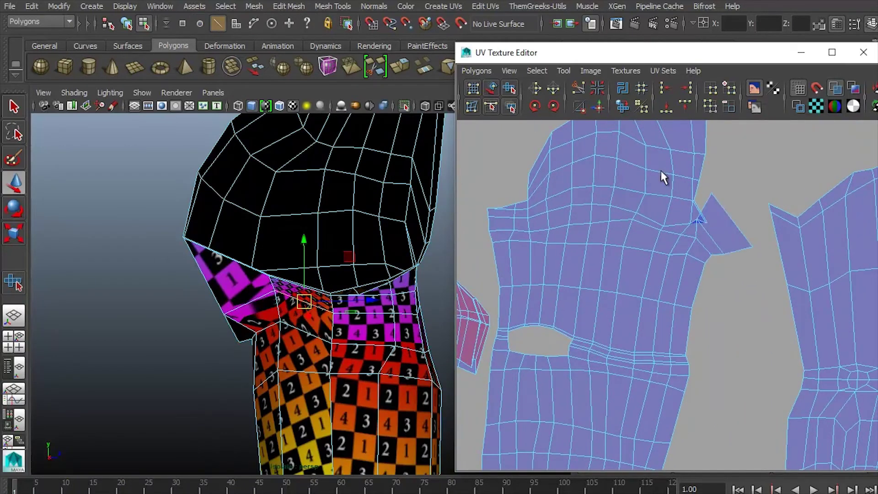
scroll(668, 192, "up", 5)
left_click(690, 230)
left_click(800, 290)
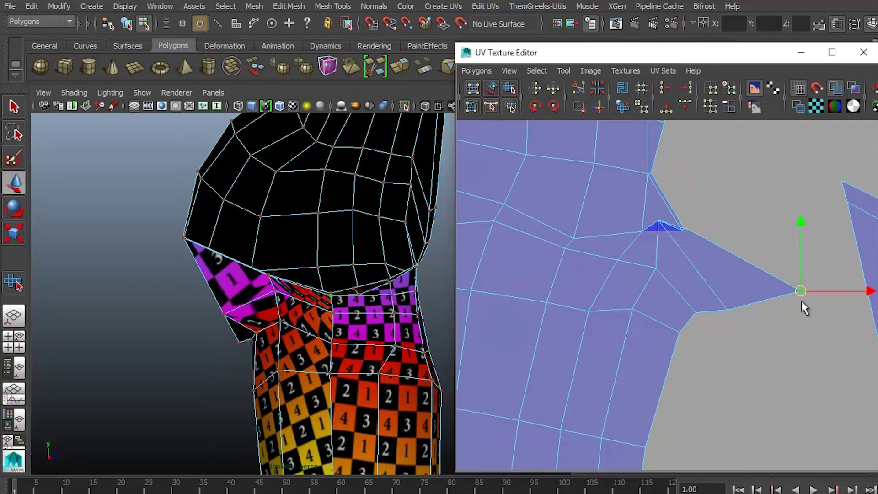
middle_click_drag(804, 303, 666, 219)
left_click(659, 241)
right_click(670, 228)
right_click_drag(668, 213, 672, 199)
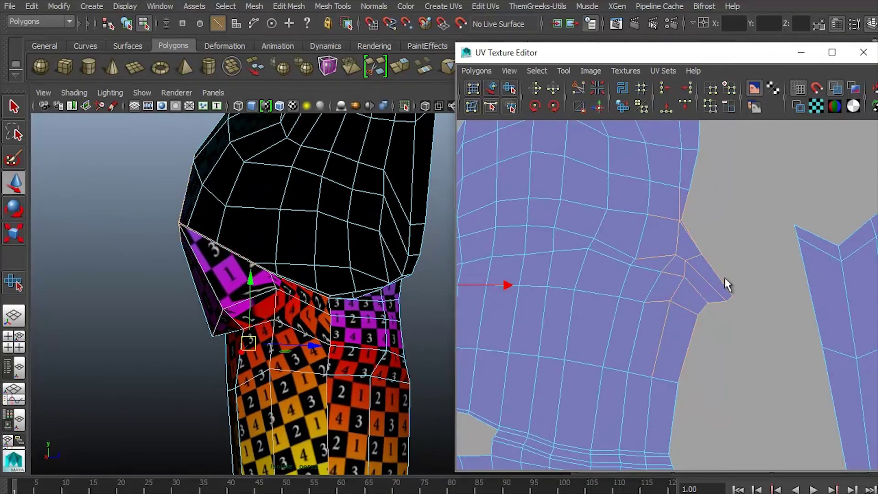
right_click_drag(692, 274, 744, 276)
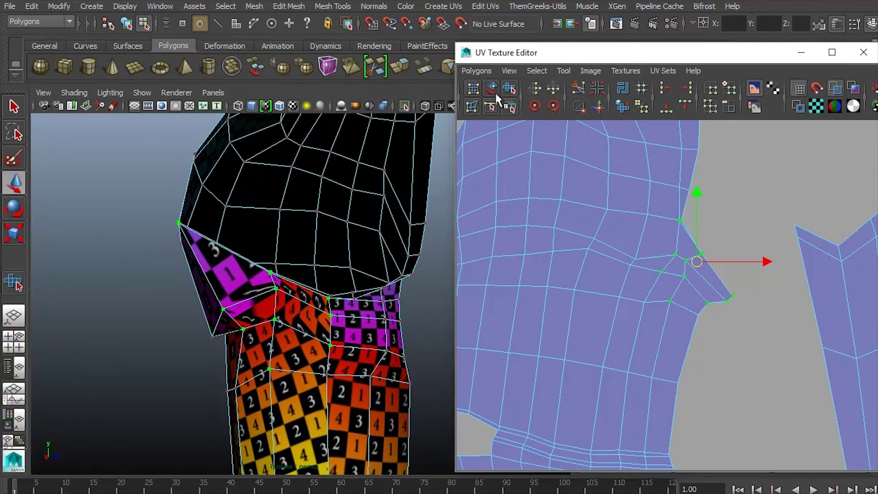
Unfold the selected underarm UVs with the Smooth UV Tool.
left_click(509, 88)
left_click_drag(642, 309, 772, 299)
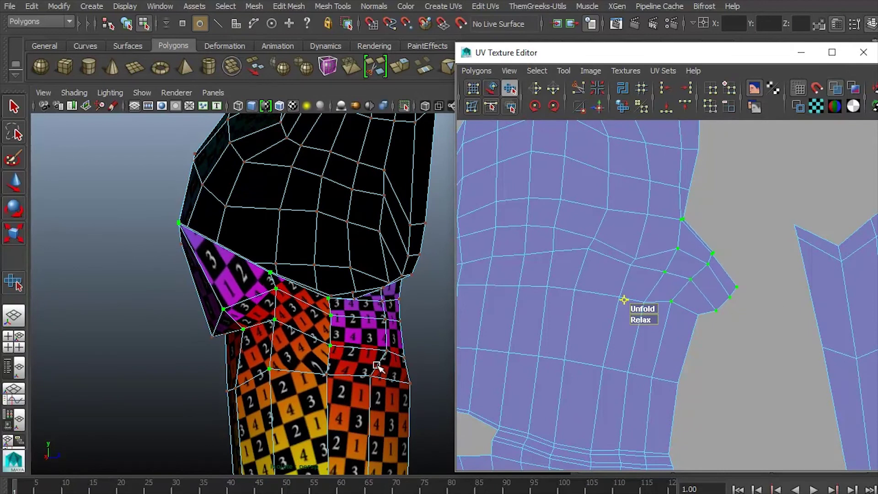
left_click_drag(666, 300, 665, 298)
mouse_move(255, 307)
left_mouse_down("alt")
mouse_move(284, 333)
mouse_move(335, 334)
mouse_move(260, 316)
left_mouse_up("alt")
Return to object selection and inspect the checkered body from head to full figure.
key("F8")
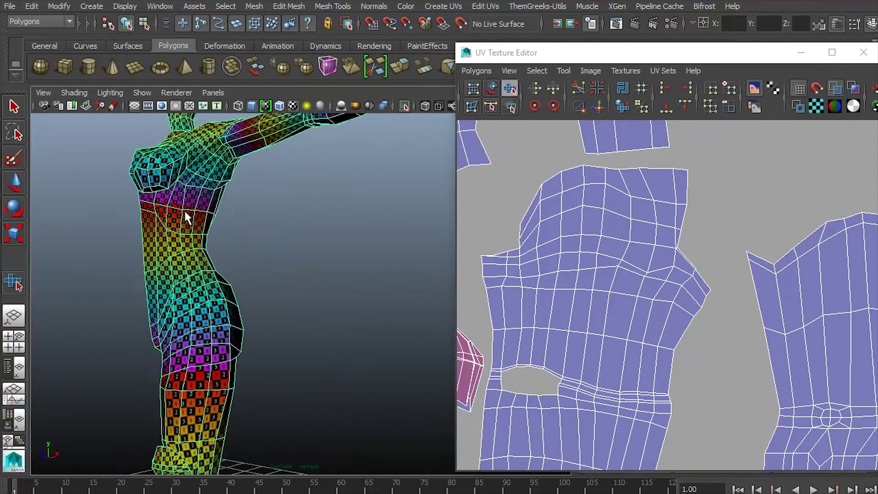
left_click_drag(186, 217, 313, 308, "alt")
right_click(238, 256)
left_click_drag(237, 256, 292, 225, "alt")
scroll(692, 413, "down", 6)
scroll(709, 303, "up", 2)
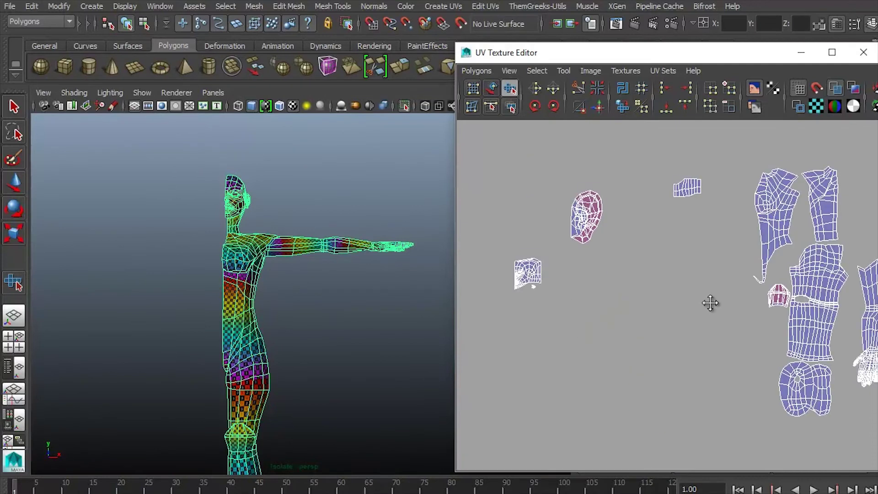
Frame all UV shells and scale up the face UV shell.
middle_click_drag(709, 304, 708, 288, "alt")
key("w")
right_click_drag(538, 277, 561, 311)
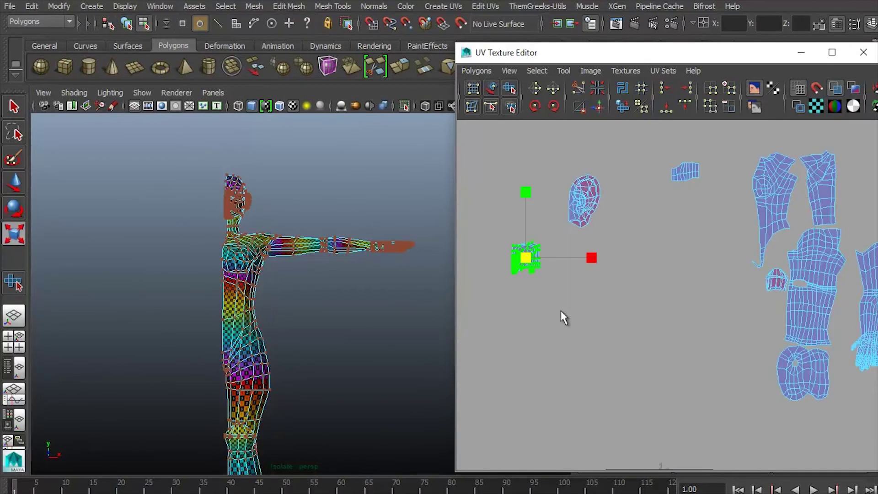
right_click_drag(249, 264, 314, 248)
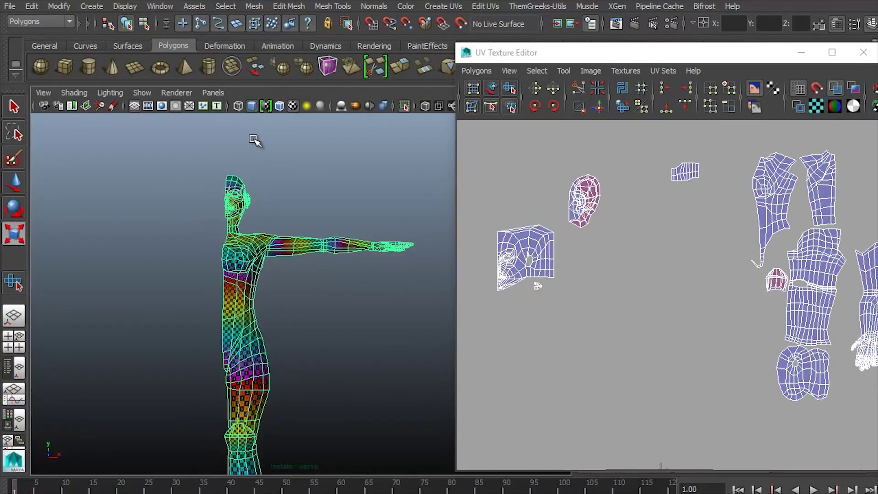
Mirror the half body to a full mesh with polyMirror1 merge threshold 0.006.
left_click(254, 6)
left_click(329, 192)
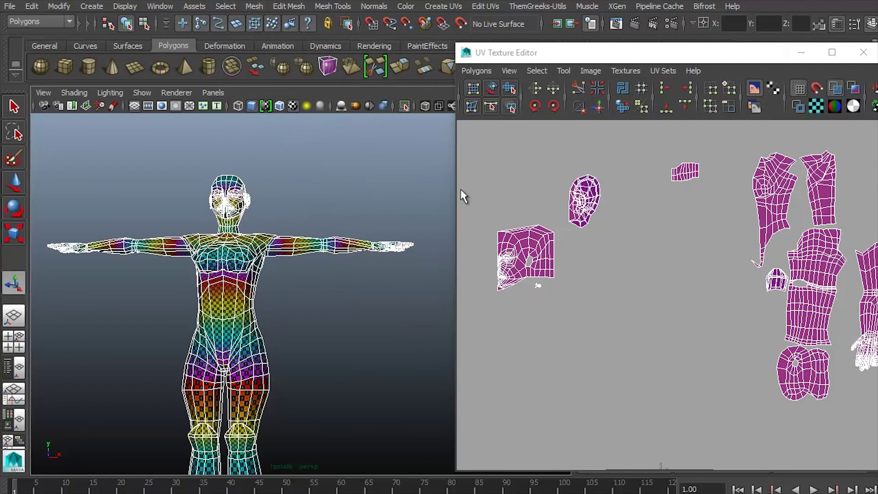
left_click(801, 53)
left_click(874, 183)
left_click(839, 282)
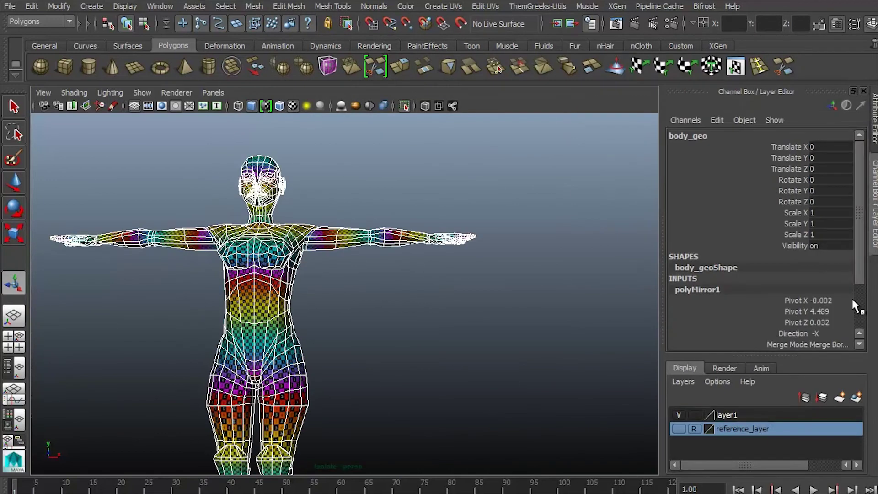
scroll(822, 295, "down", 1)
type(".006")
key("Return")
Inspect the face and chin seam in wireframe and shaded-wireframe views.
scroll(320, 274, "up", 5)
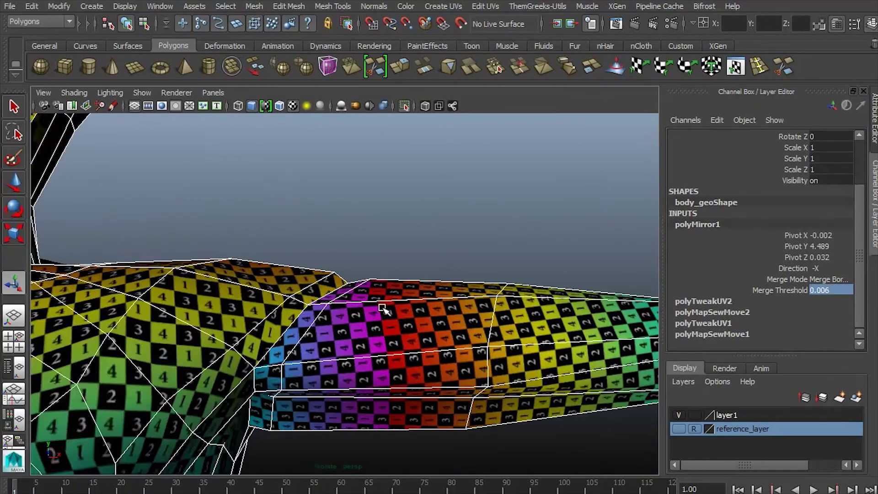
middle_click_drag(320, 274, 333, 318, "alt")
mouse_move(333, 318)
left_mouse_down("alt")
mouse_move(358, 359)
mouse_move(374, 283)
mouse_move(342, 323)
mouse_move(320, 298)
mouse_move(359, 367)
mouse_move(429, 266)
mouse_move(414, 274)
mouse_move(393, 325)
left_mouse_up("alt")
key("4")
key("5")
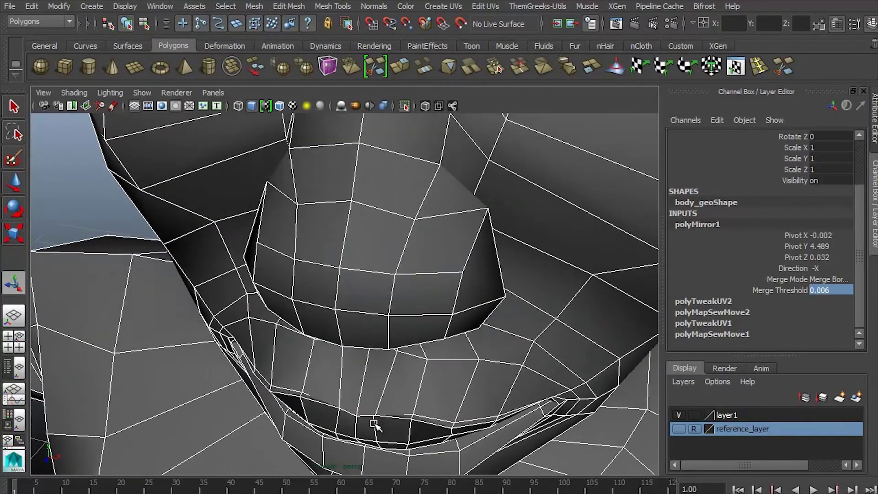
key("4")
mouse_move(377, 423)
left_mouse_down("alt")
mouse_move(408, 411)
mouse_move(400, 412)
left_mouse_up("alt")
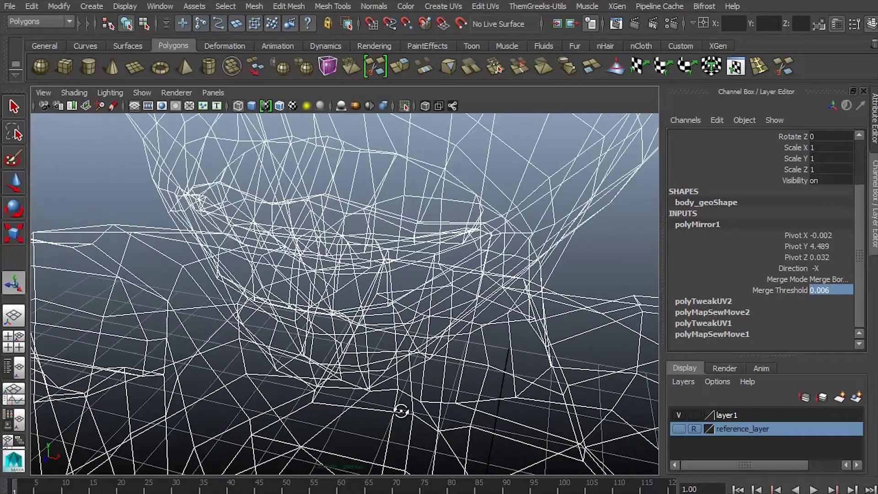
key("5")
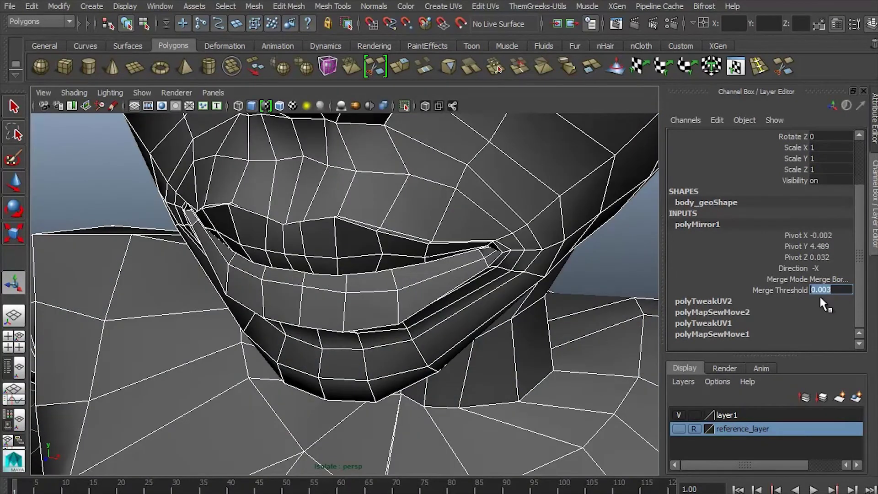
Lower the mirror merge threshold to 0.003 and frame the neck and shoulders.
type("3")
key("Return")
left_click_drag(348, 292, 351, 299, "alt")
left_click(816, 291)
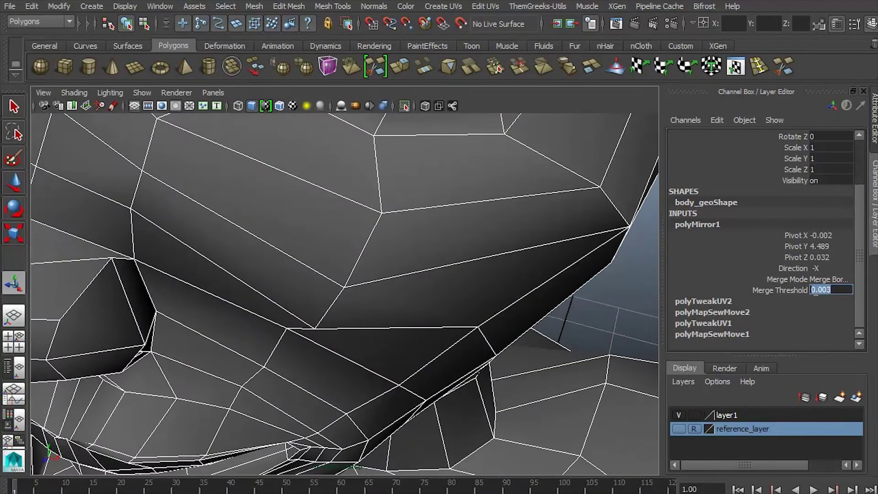
key("Return")
scroll(290, 290, "down", 3)
left_click_drag(290, 290, 308, 289, "alt")
Select the split vertex below the neck and merge it with Edit Mesh > Merge.
key("F9")
left_click(311, 290)
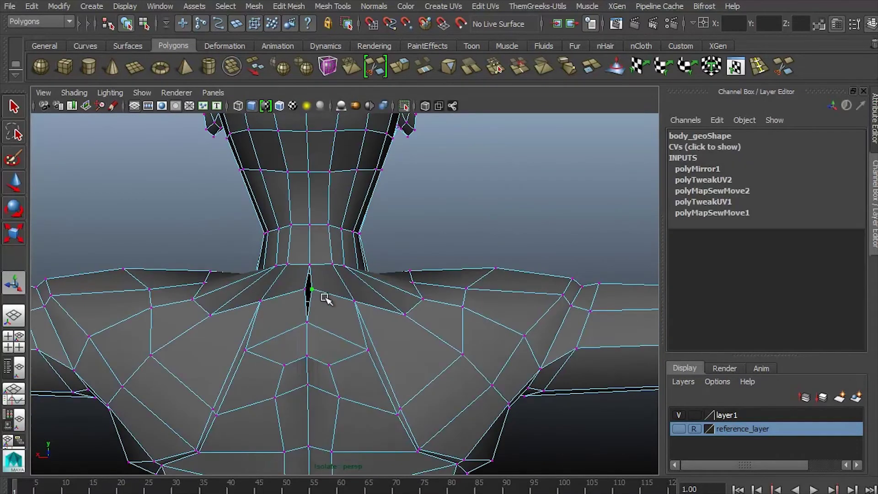
key("r")
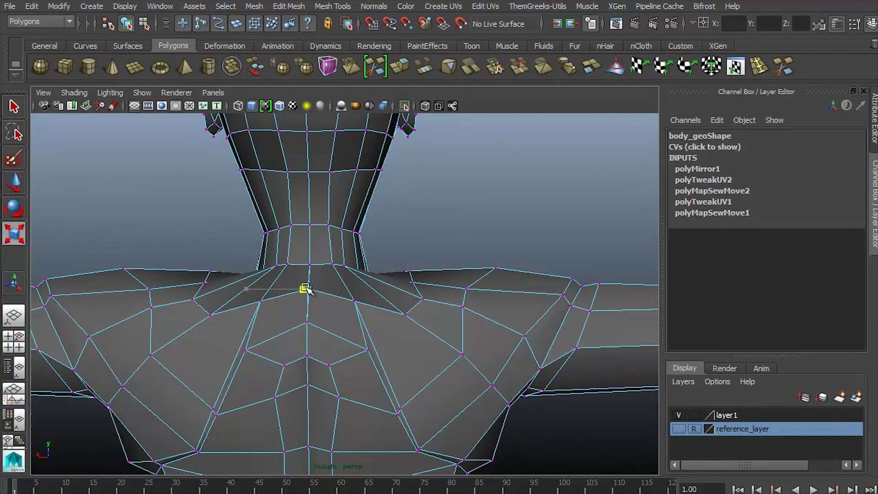
left_click(254, 6)
mouse_move(289, 5)
left_click(312, 37)
scroll(294, 358, "down", 3)
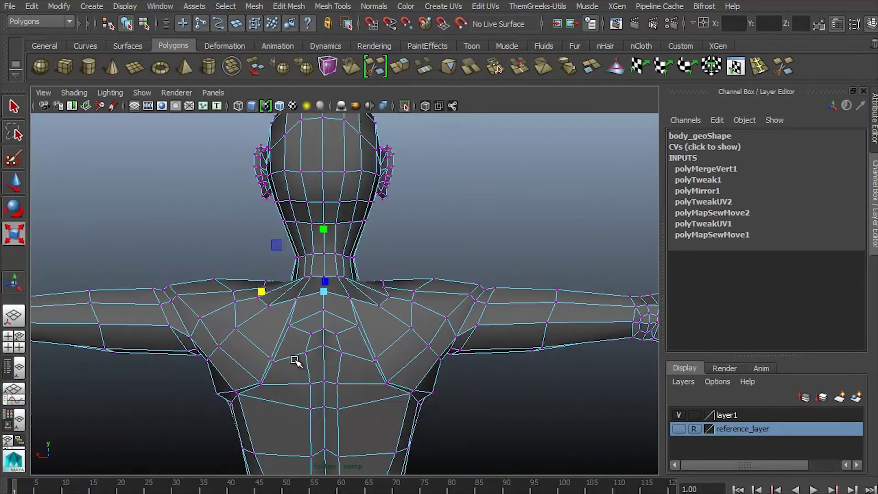
left_click_drag(294, 359, 346, 350, "alt")
Return to Object Mode, display the checker texture, and view the upper body and legs.
right_click_drag(316, 265, 373, 251)
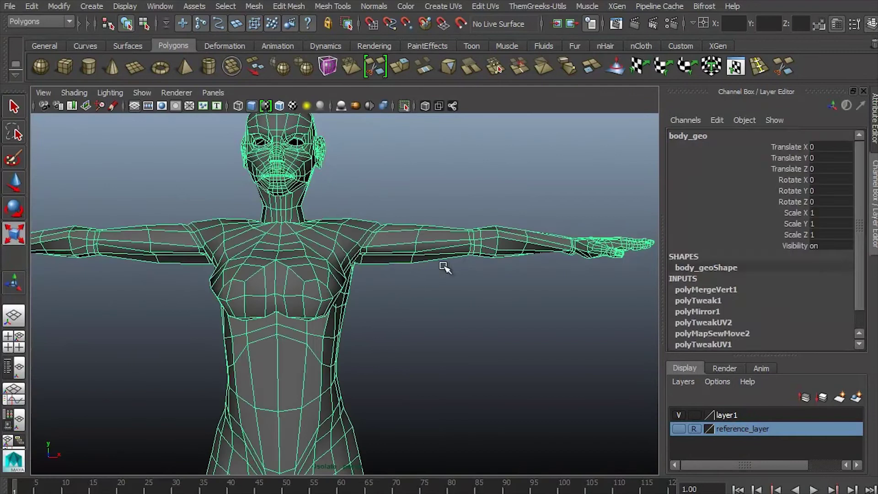
key("6")
left_click(398, 299)
scroll(359, 339, "up", 3)
left_click_drag(359, 339, 284, 255, "alt")
scroll(284, 255, "down", 3)
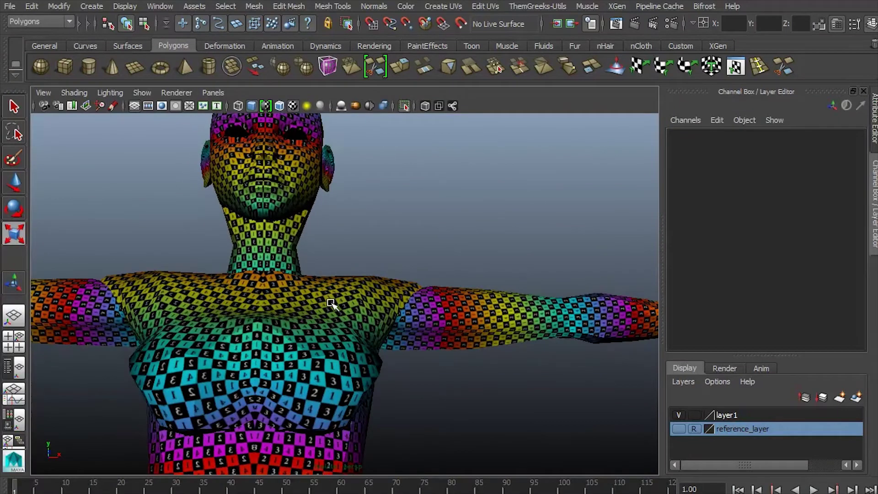
middle_click_drag(226, 446, 258, 252, "alt")
left_click_drag(258, 251, 238, 436, "alt")
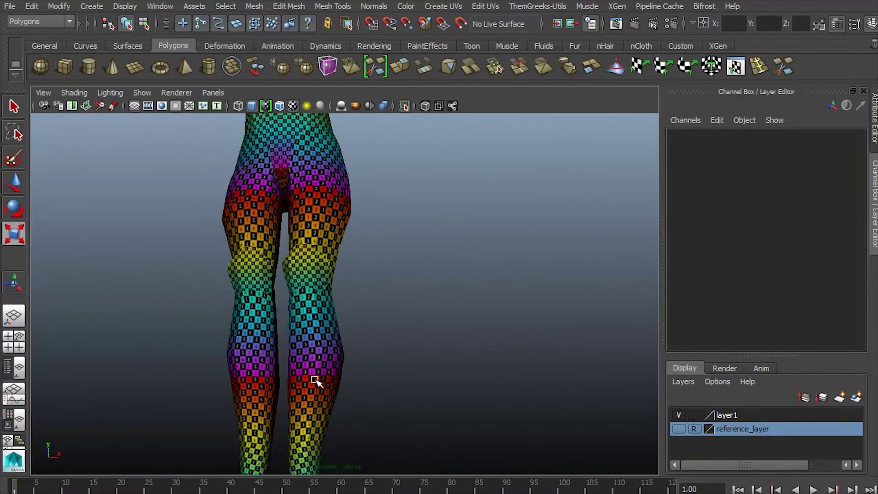
Select the body mesh, enlarge the UV editor, and select every UV shell.
left_click(258, 421)
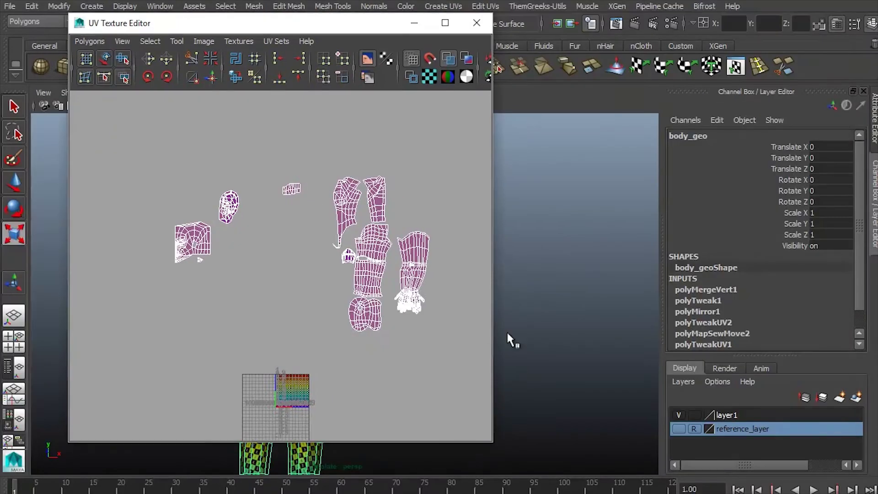
left_click_drag(492, 441, 781, 481)
left_click(90, 41)
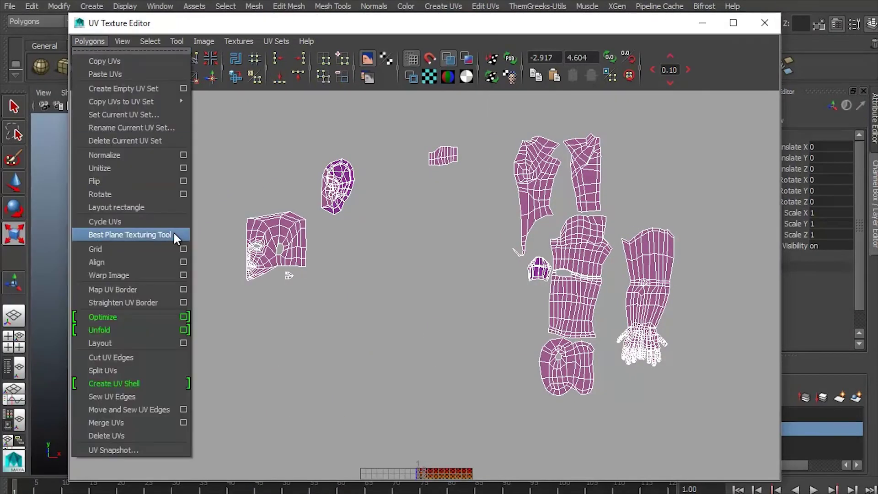
left_click(155, 207)
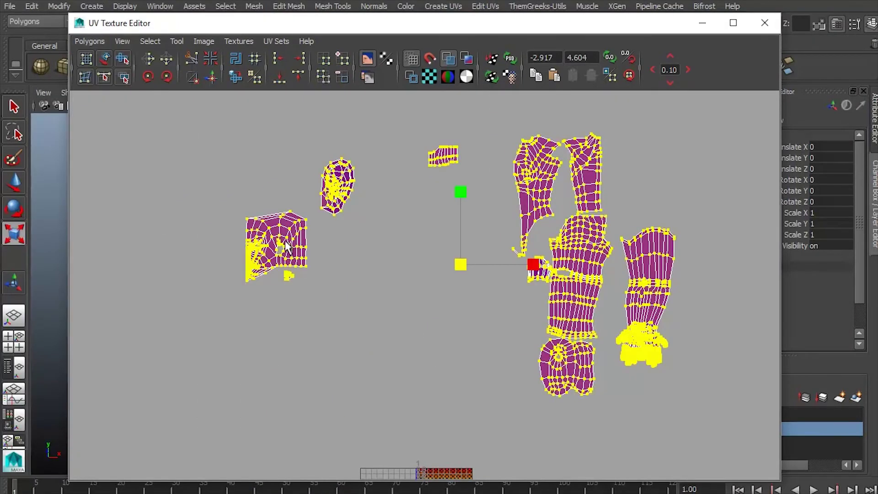
left_click(268, 212)
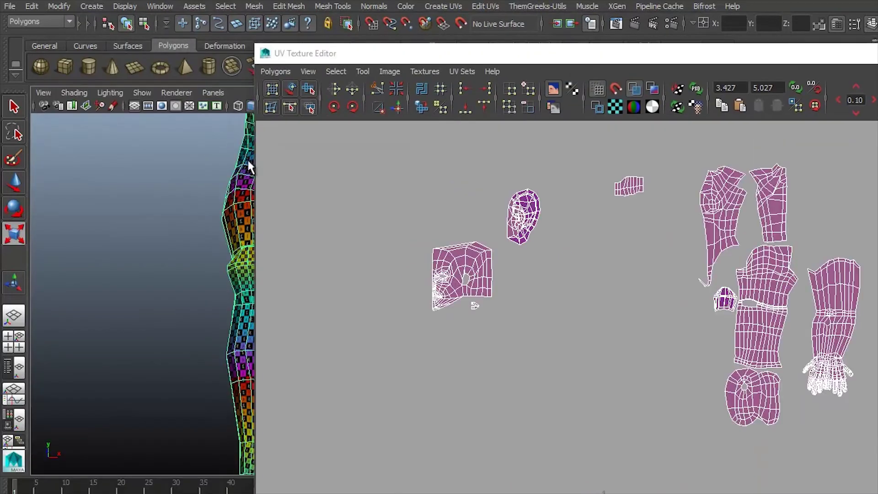
Run Polygons > Layout to pack all shells into 0–1 and hide the checker image.
left_click(275, 71)
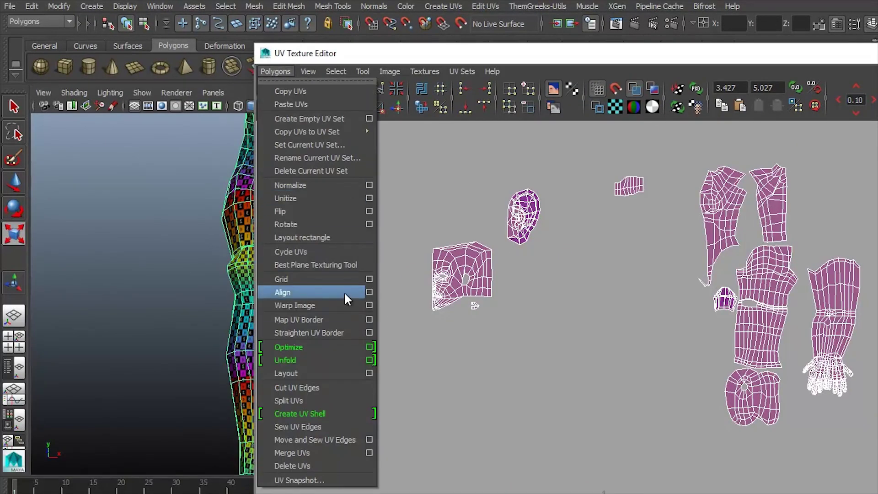
left_click(348, 371)
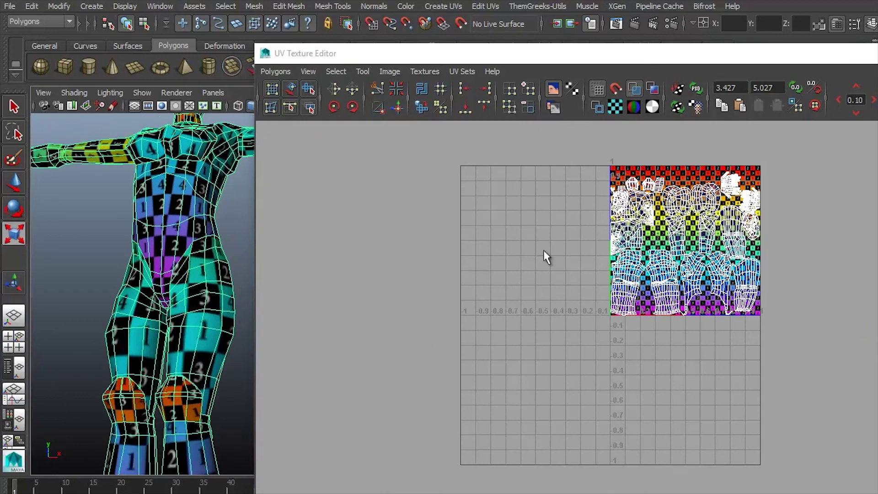
scroll(544, 252, "up", 3)
left_click(553, 88)
middle_click_drag(563, 277, 594, 267, "alt")
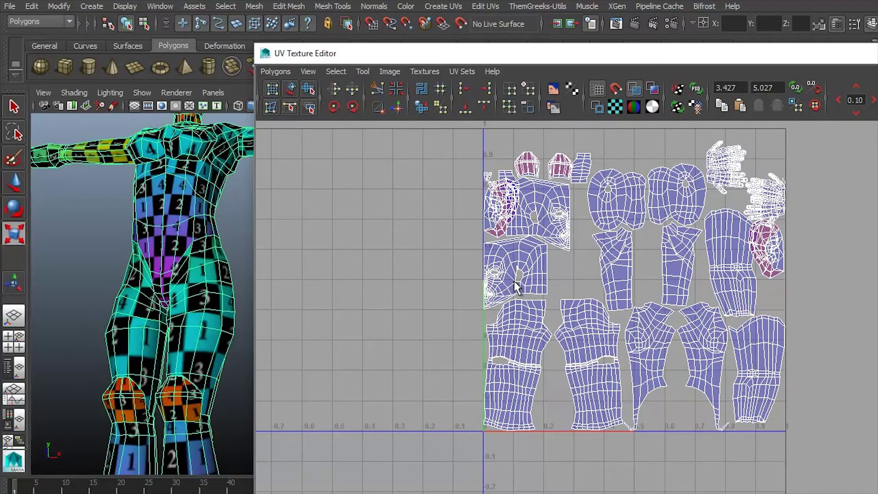
scroll(567, 277, "up", 3)
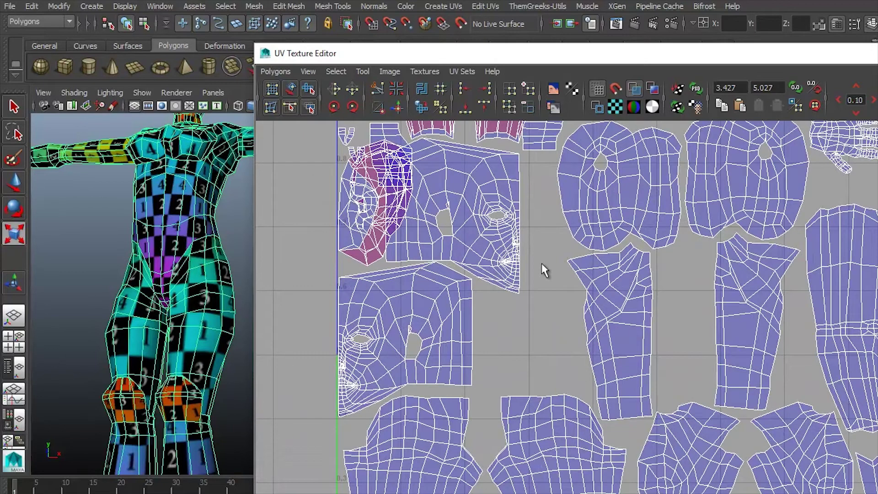
key("F10")
scroll(539, 199, "up", 1)
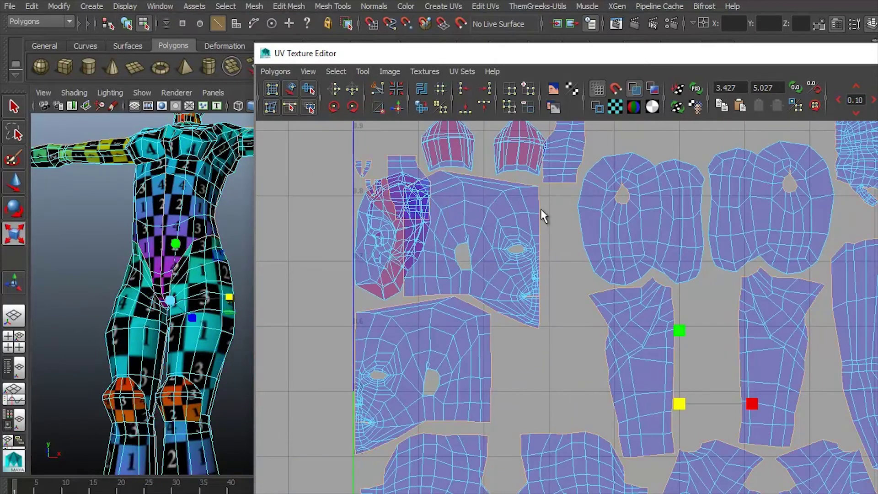
Box-select the UVs along the face shell's right edge.
scroll(559, 248, "up", 3)
mouse_move(459, 212)
middle_mouse_down("alt")
mouse_move(571, 284)
mouse_move(463, 206)
middle_mouse_up("alt")
scroll(463, 206, "up", 2)
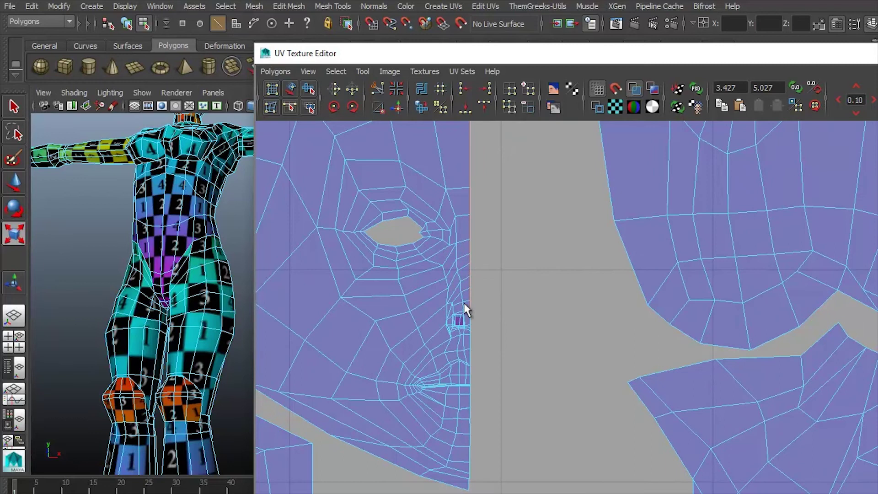
left_click_drag(468, 389, 466, 298)
scroll(468, 349, "up", 4)
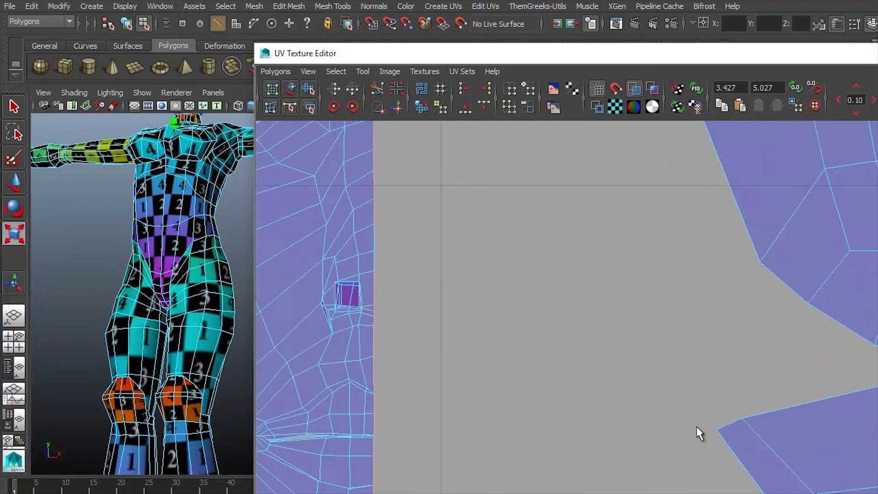
scroll(578, 321, "down", 5)
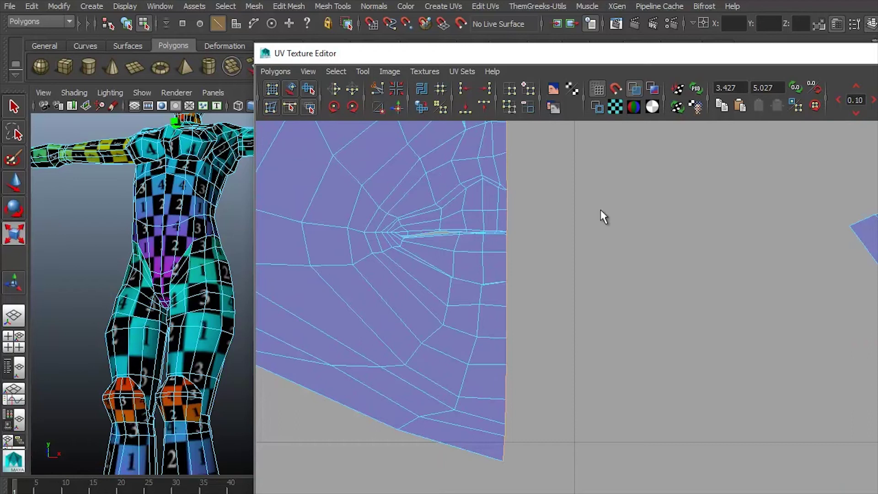
middle_click_drag(406, 157, 471, 145, "alt")
scroll(418, 158, "up", 2)
scroll(599, 169, "down", 3)
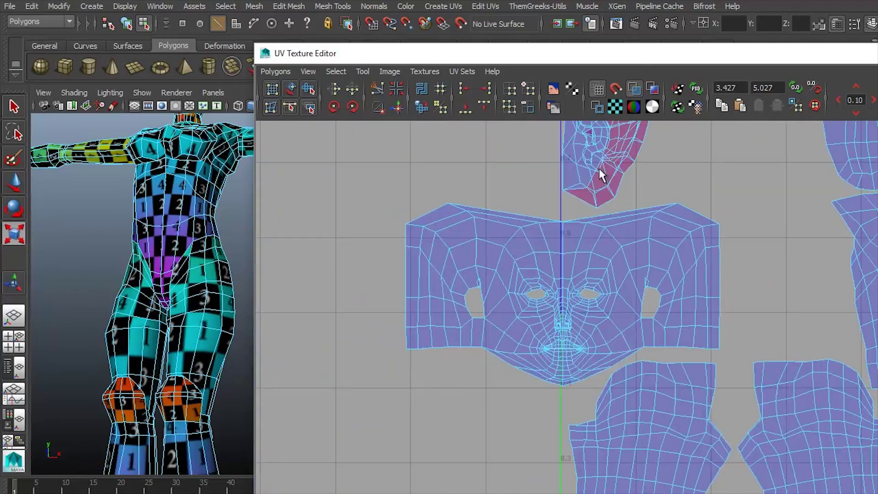
Convert the selection to the whole face shell and move it left out of the 0–1 square.
right_click_drag(471, 281, 526, 267, "ctrl")
key("w")
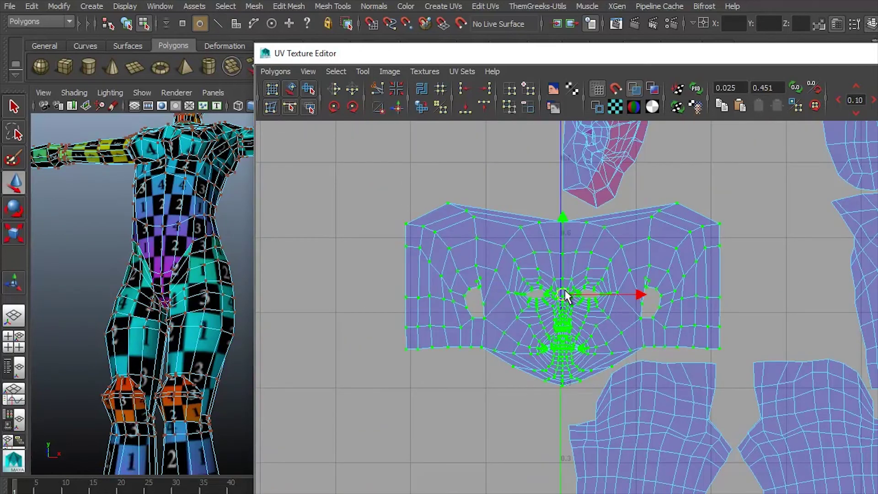
left_click_drag(563, 294, 330, 248)
middle_click_drag(463, 279, 559, 311, "alt")
scroll(560, 311, "up", 2)
scroll(784, 329, "down", 1)
Frame the head in the 3D view and inspect its texture.
key("f")
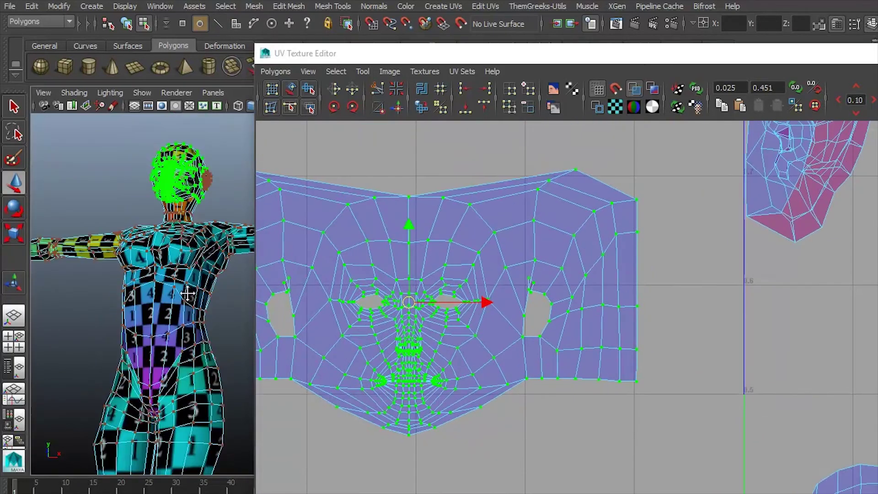
key("F8")
scroll(215, 281, "up", 6)
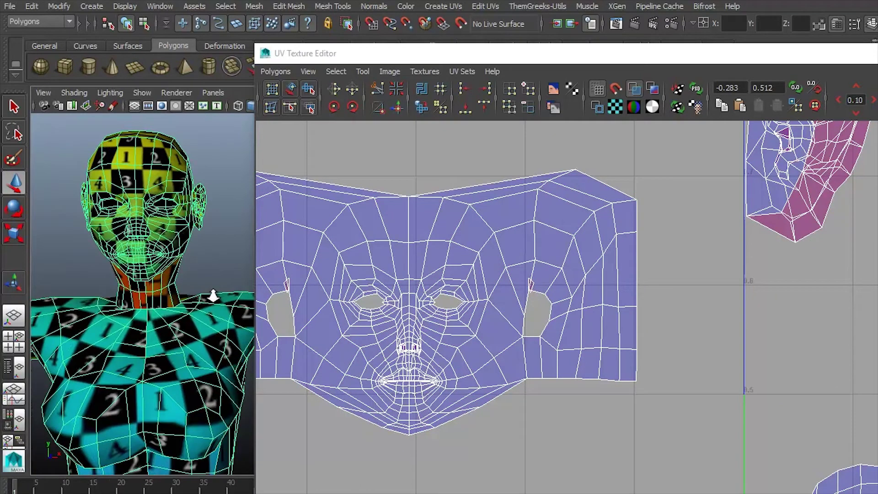
left_click_drag(216, 277, 182, 274, "alt")
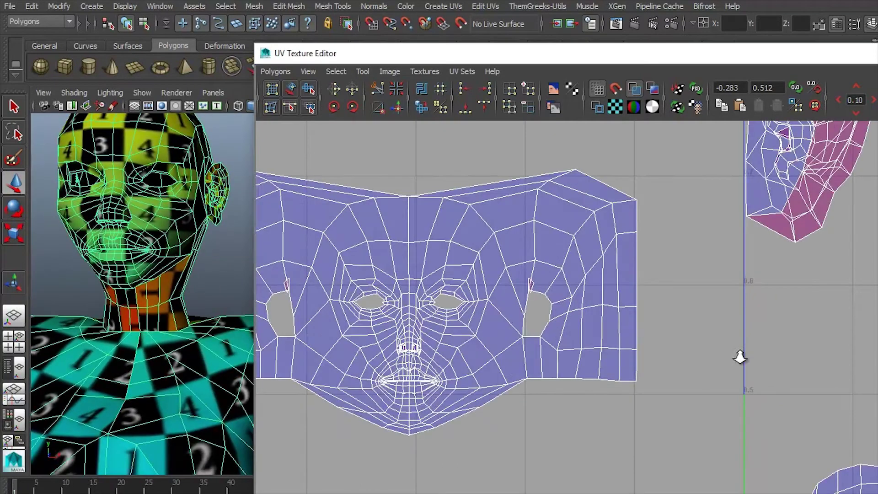
Move the ear UV shell to the left, beside the face shell.
scroll(741, 355, "down", 2)
middle_click_drag(684, 334, 691, 363, "alt")
left_click(610, 290)
left_click_drag(610, 290, 550, 347)
key("r")
scroll(548, 341, "up", 10)
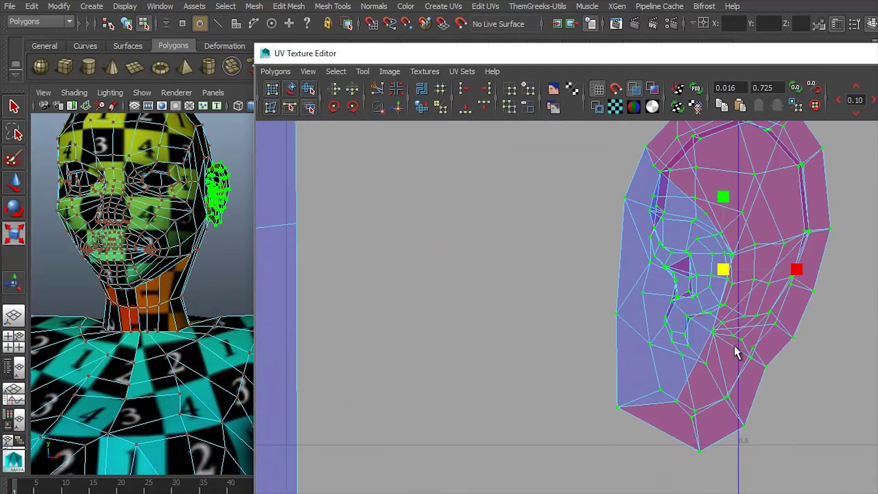
left_click(520, 339)
In UV mode, nudge the small stray UV triangle up toward the face opening.
scroll(520, 339, "up", 5)
right_click_drag(454, 284, 530, 288)
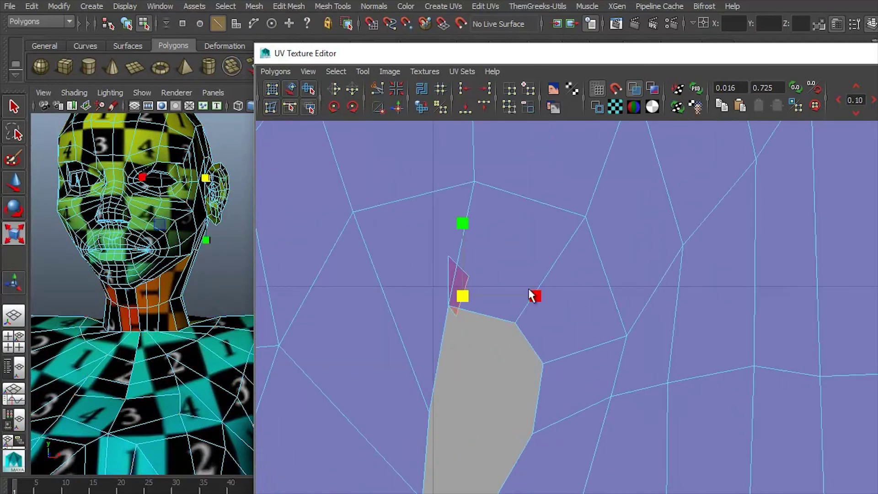
scroll(732, 286, "up", 3)
scroll(733, 286, "down", 5)
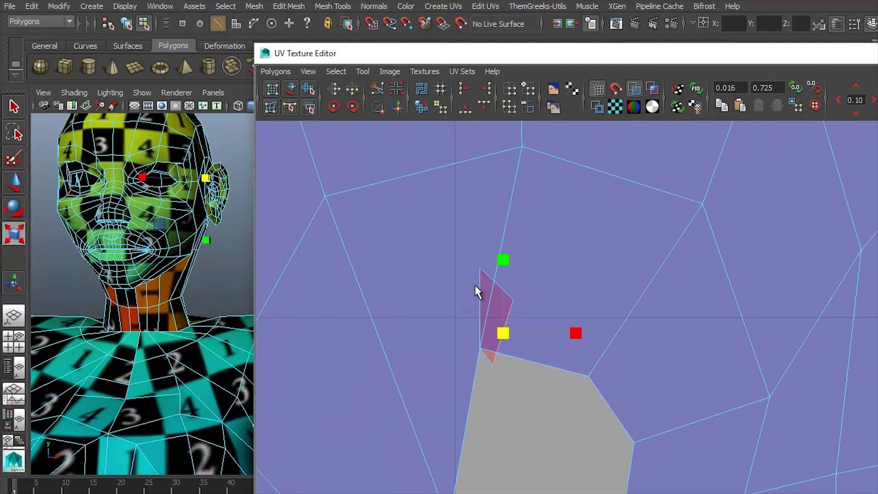
scroll(383, 309, "down", 5)
scroll(411, 304, "up", 10)
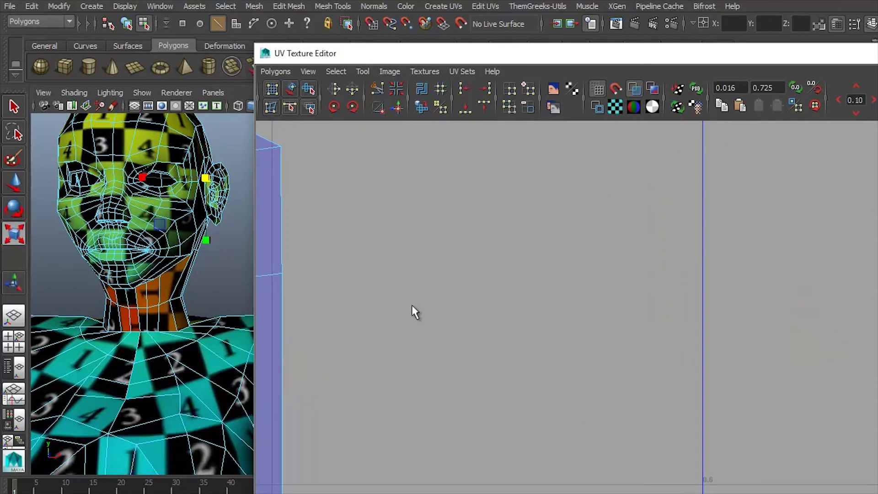
scroll(412, 305, "down", 8)
scroll(490, 278, "up", 5)
right_click_drag(493, 278, 476, 282)
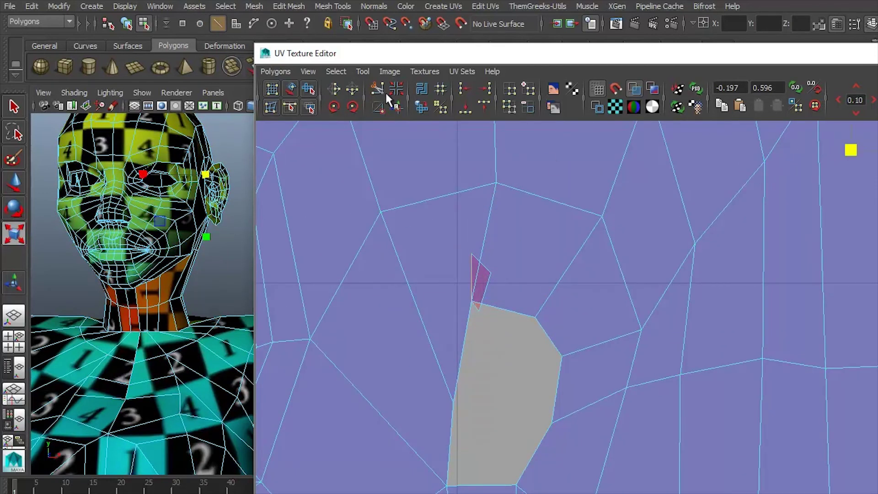
left_click(488, 270)
key("w")
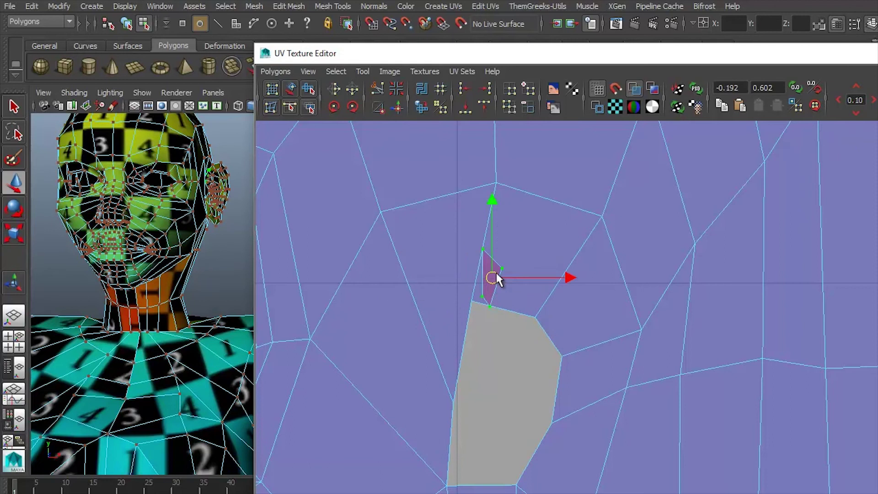
left_click_drag(495, 274, 538, 265)
Select the triangle's tip UVs and convert the selection To Shell, selecting the whole face shell.
key("a")
scroll(562, 265, "up", 8)
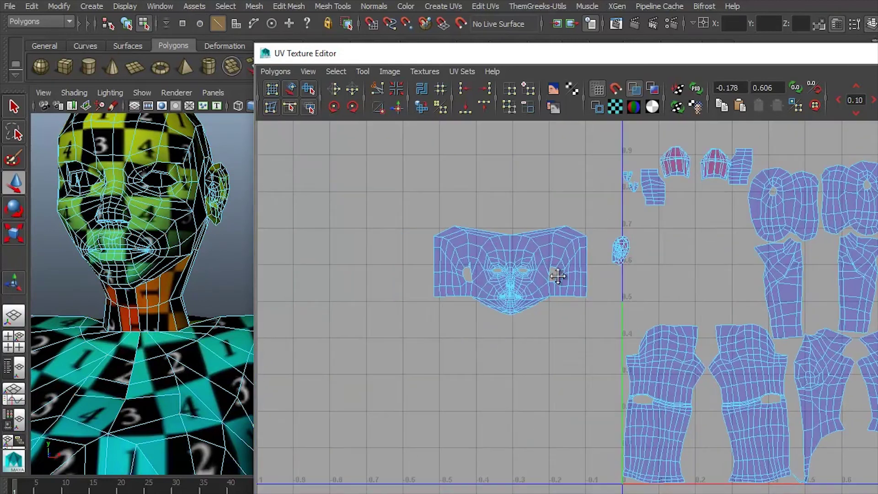
scroll(741, 205, "up", 3)
scroll(460, 281, "down", 3)
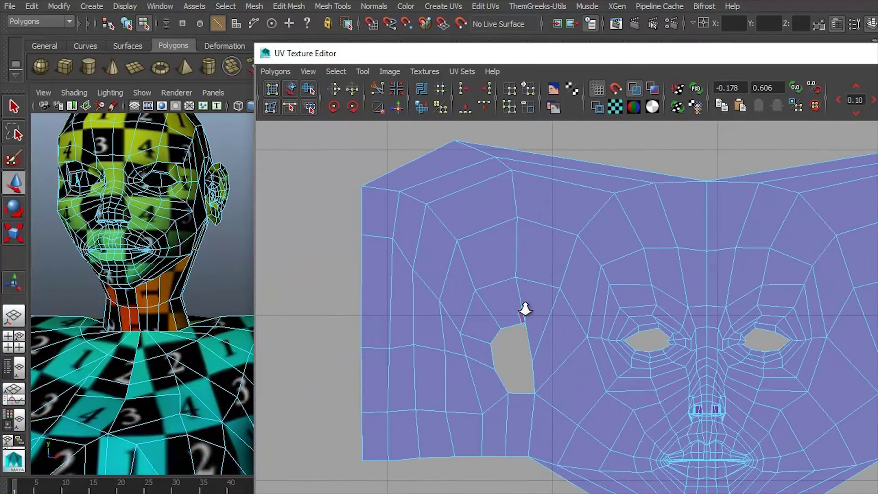
scroll(525, 307, "up", 5)
middle_click_drag(460, 271, 525, 249, "alt")
left_click(526, 245)
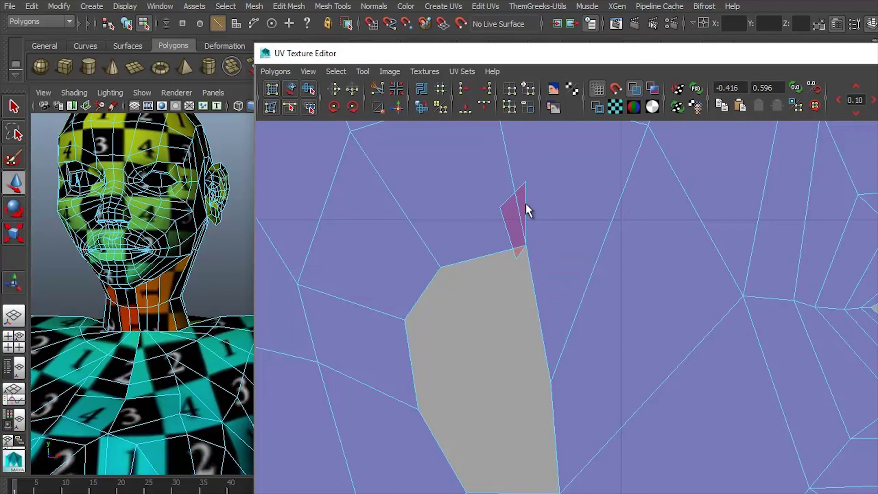
left_click(503, 202)
key("a")
scroll(582, 257, "up", 3)
right_click(574, 251)
right_click_drag(573, 232, 618, 217, "ctrl")
Enlarge the small ear shell and place it just below the face shell's right-side opening.
scroll(501, 225, "up", 2)
double_click(668, 233)
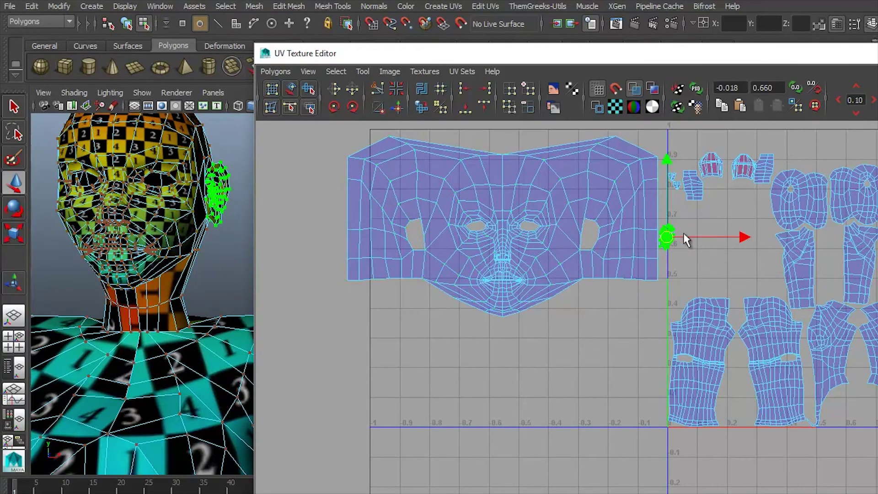
key("r")
middle_click_drag(758, 298, 787, 299)
key("w")
left_click_drag(666, 235, 587, 237)
key("r")
middle_click_drag(586, 235, 589, 253)
key("w")
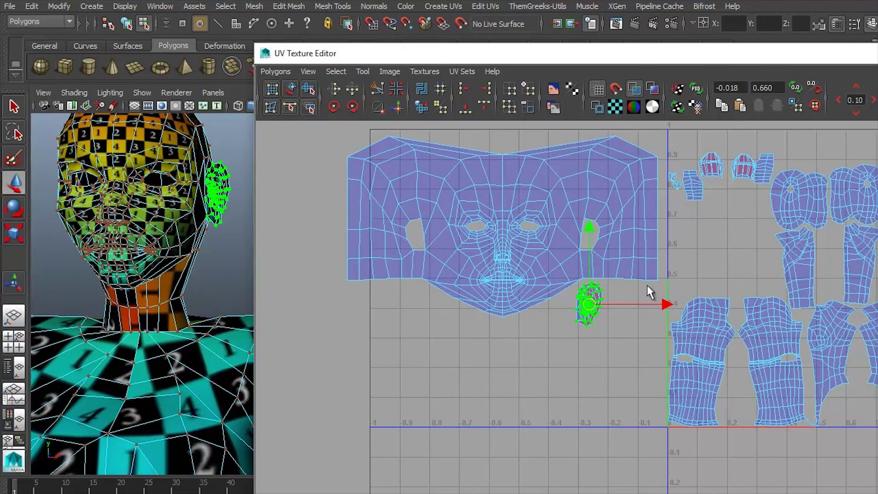
middle_click_drag(650, 292, 619, 294, "alt")
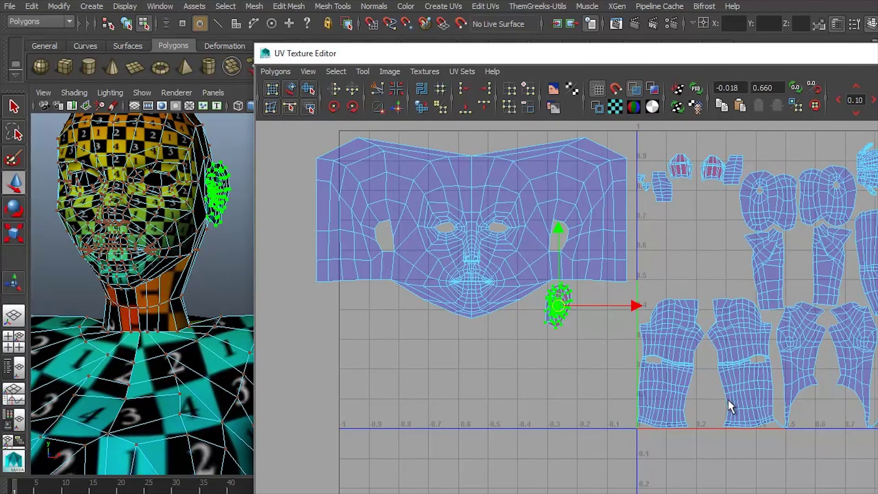
Select matching border edges on the torso pieces and sew them into one shell.
scroll(808, 296, "up", 5)
key("F10")
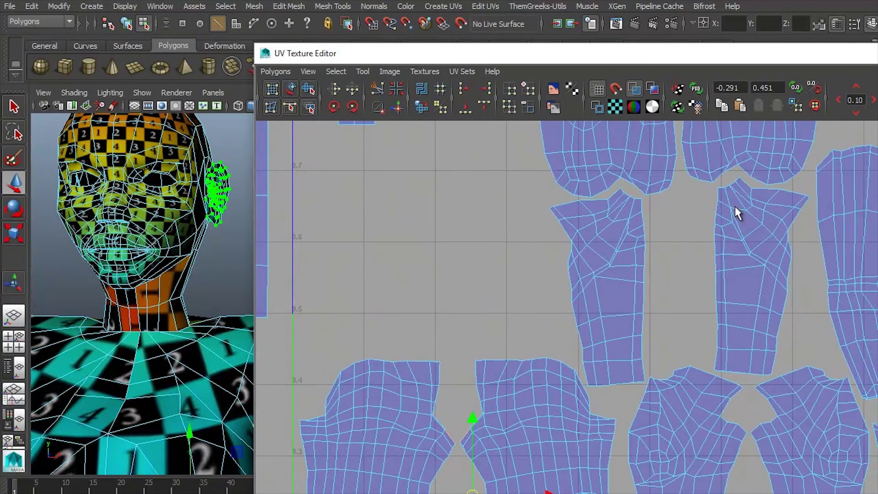
left_click(721, 211)
double_click(719, 331)
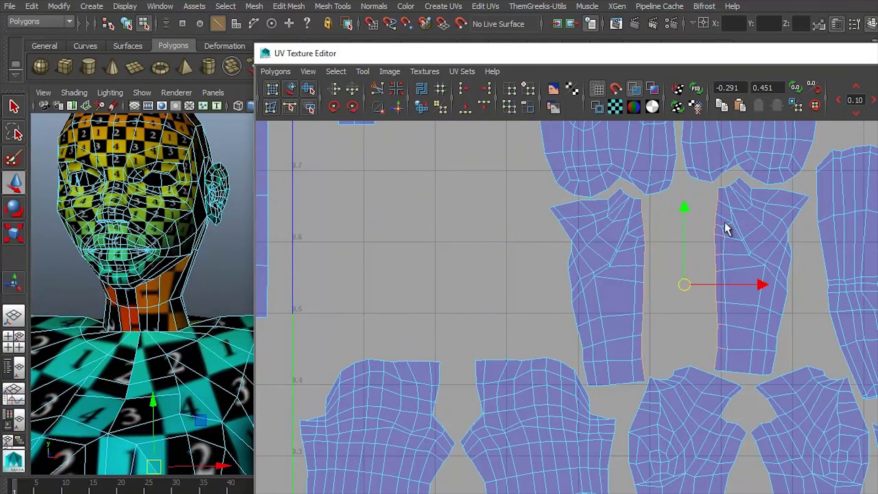
left_click(727, 369, "shift")
left_click(721, 243, "shift")
left_click(793, 277, "shift")
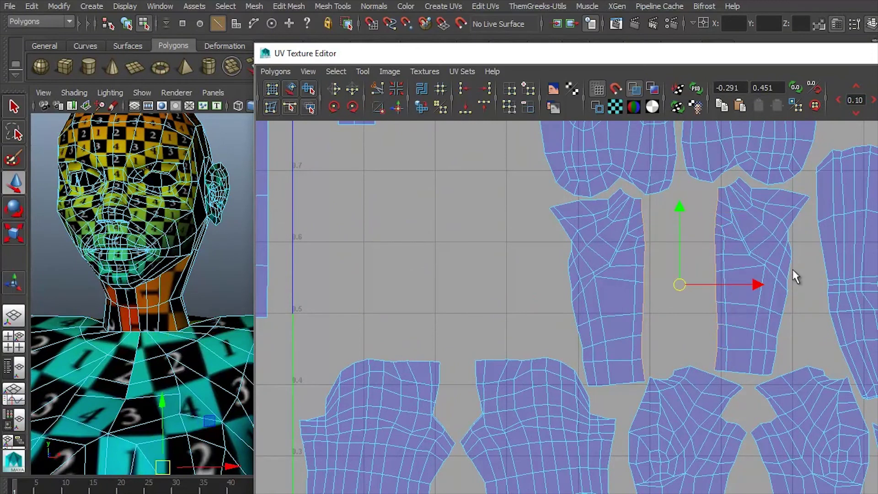
left_click(397, 107)
Select the seam edges along the left piece and Move and Sew it onto the torso.
scroll(480, 235, "down", 4)
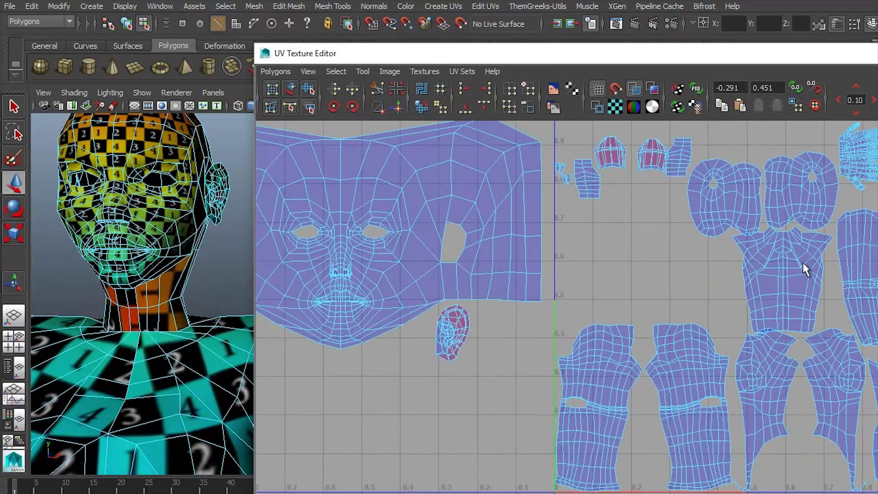
scroll(571, 221, "up", 6)
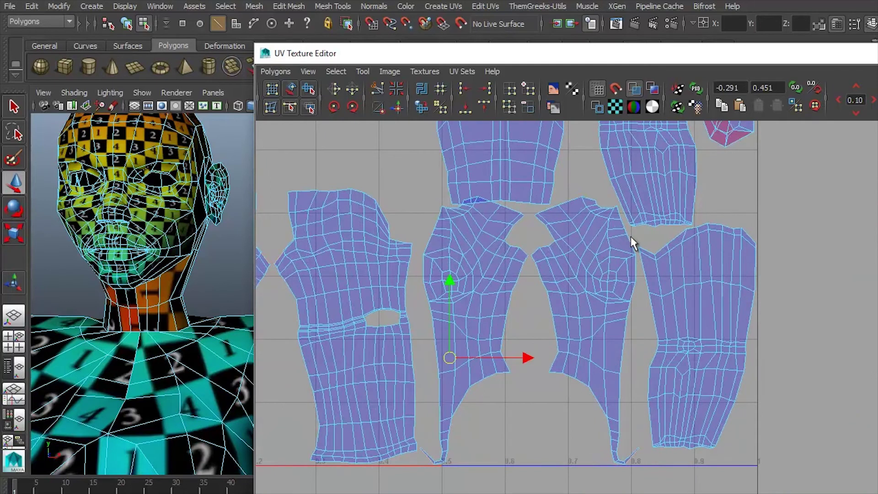
left_click(632, 255)
left_click(628, 396)
left_click(627, 314, "shift")
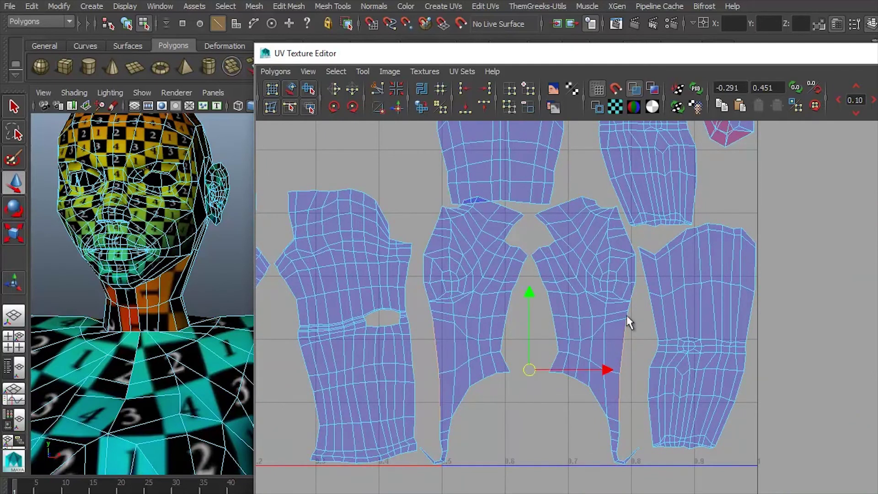
left_click(628, 306, "shift")
left_click(630, 256, "shift")
left_click(624, 234, "shift")
left_click(628, 244, "shift")
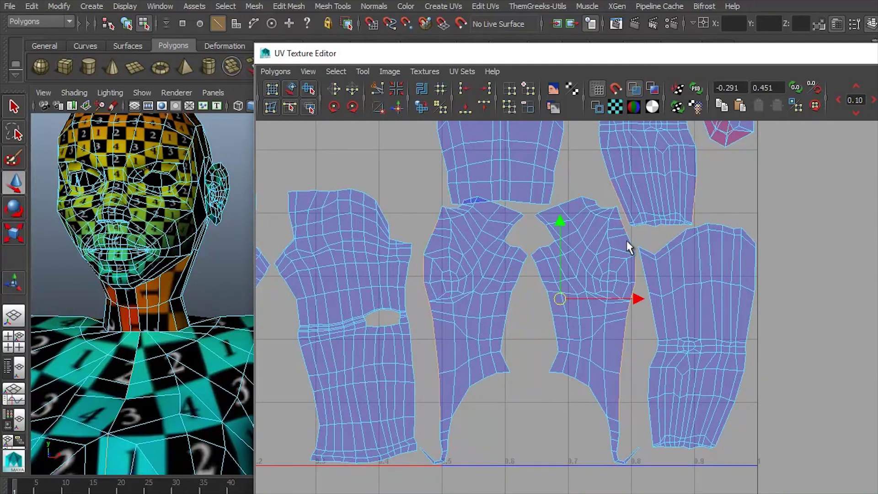
left_click(630, 234, "shift")
left_click(624, 443, "shift")
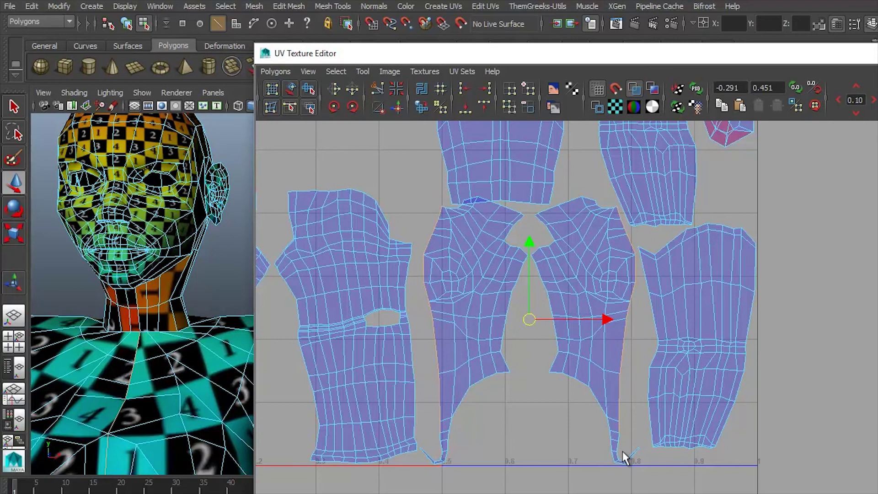
left_click(396, 109)
Select the entire sewn torso shell.
scroll(451, 302, "down", 2)
middle_click_drag(451, 302, 582, 310, "alt")
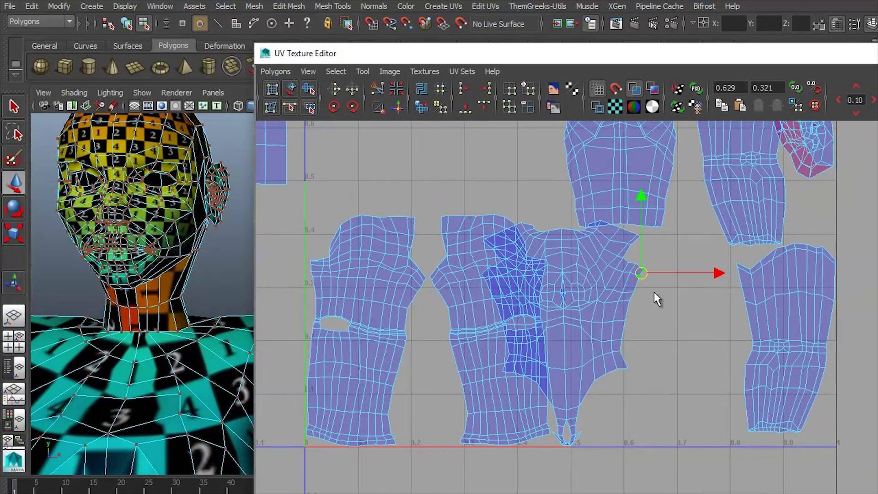
key("ctrl+F12")
scroll(637, 337, "down", 4)
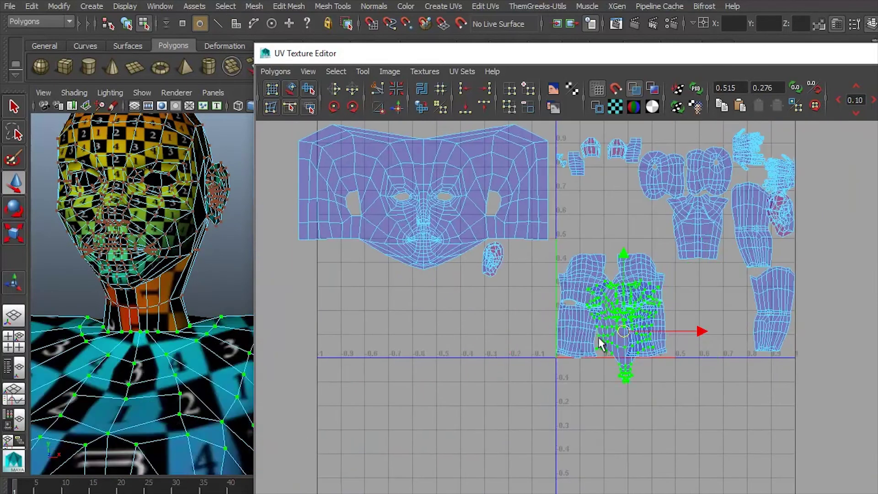
Scale the selected torso seam UVs into a straight vertical line.
key("f")
scroll(598, 308, "up", 4)
key("r")
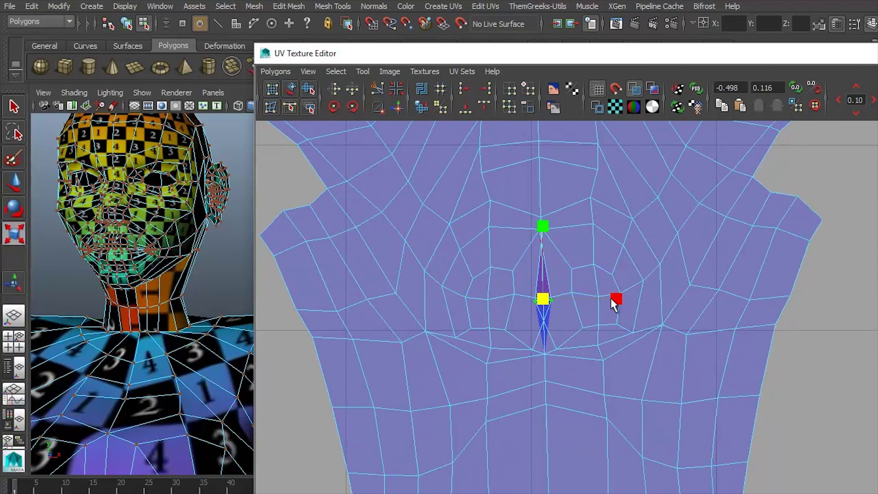
left_click_drag(615, 299, 447, 300)
Grow the chest selection and relax the chest and neck-border UVs with the unfold brush.
left_click_drag(142, 293, 203, 296, "alt")
key("shift+period")
scroll(568, 251, "down", 3)
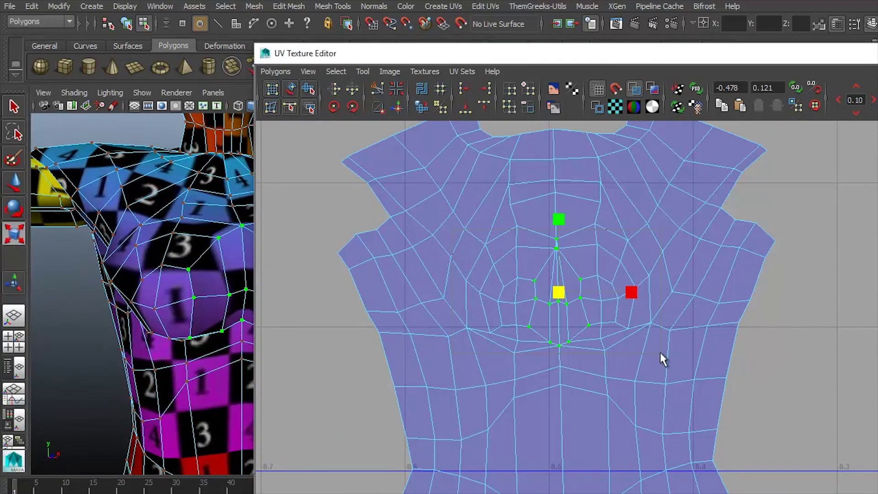
key("shift+period")
left_click(309, 88)
left_click_drag(417, 362, 451, 381)
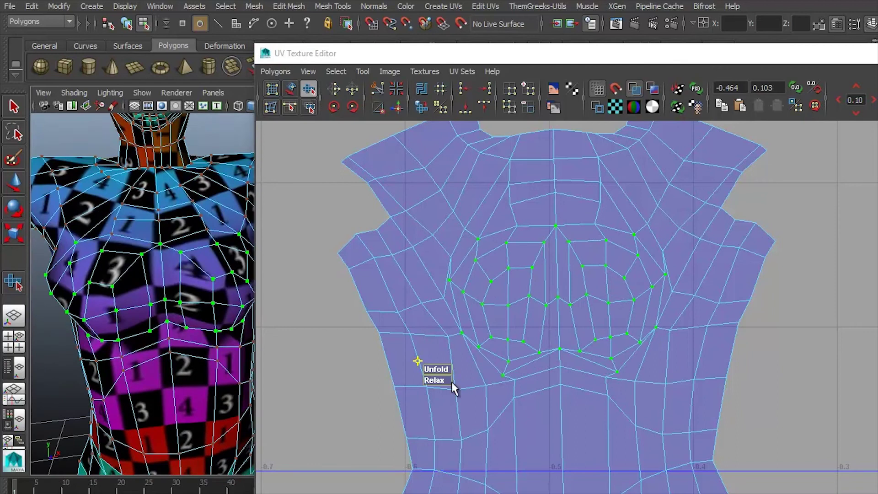
mouse_move(451, 382)
left_mouse_down()
mouse_move(445, 374)
mouse_move(544, 359)
left_mouse_up()
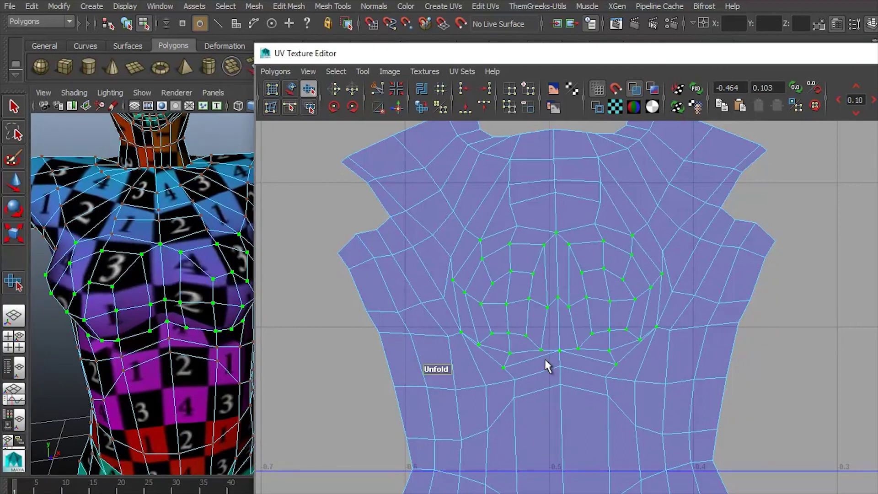
right_click_drag(183, 267, 185, 287)
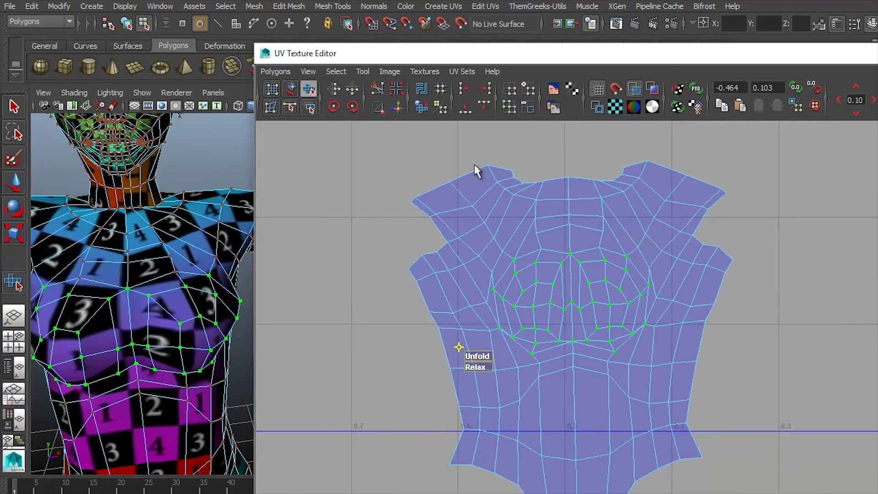
mouse_move(460, 250)
left_mouse_down()
mouse_move(454, 266)
mouse_move(456, 250)
mouse_move(487, 242)
left_mouse_up()
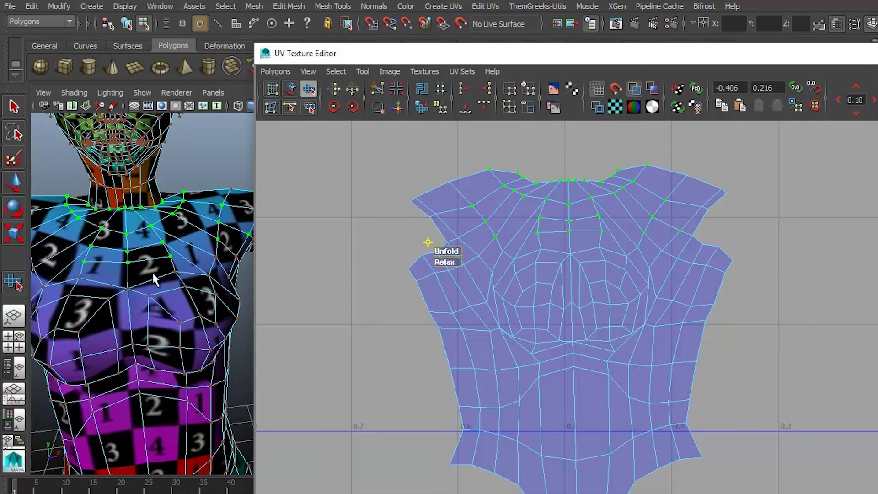
right_click_drag(206, 246, 227, 235)
Nudge a UV at the torso shell's tip down and to the left.
key("f")
scroll(670, 307, "down", 3)
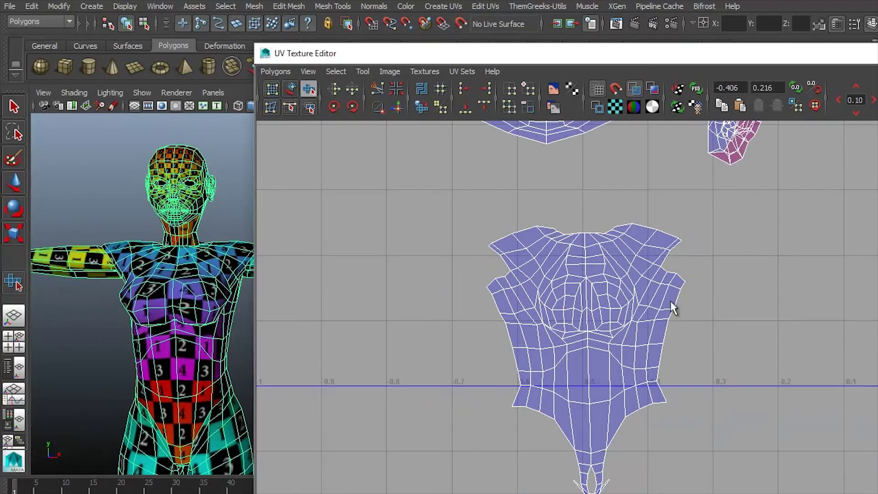
scroll(633, 358, "up", 3)
scroll(633, 358, "up", 3)
mouse_move(587, 257)
right_mouse_down()
mouse_move(609, 256)
mouse_move(592, 241)
right_mouse_up()
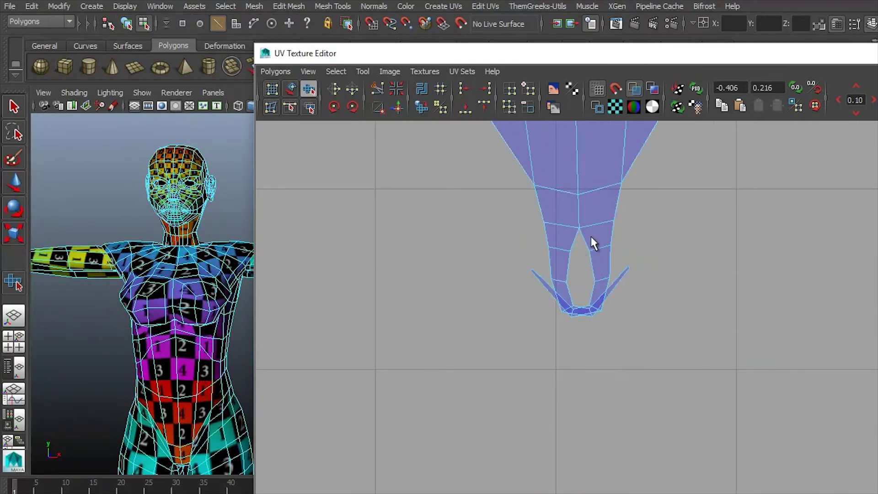
left_click(589, 255)
key("w")
mouse_move(587, 257)
left_mouse_down()
mouse_move(587, 240)
mouse_move(577, 242)
mouse_move(578, 270)
left_mouse_up()
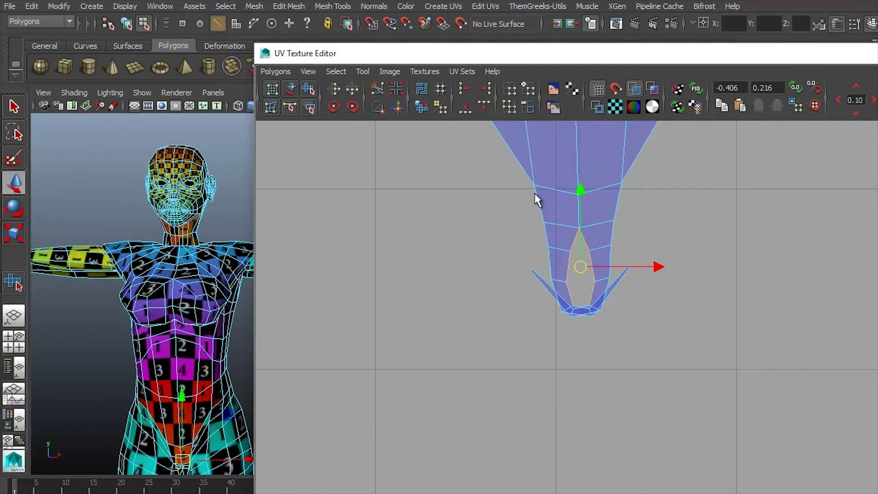
Pull the inner tip UVs further down to flatten the shell's bottom tip.
left_click(397, 108)
right_click_drag(612, 261, 547, 290)
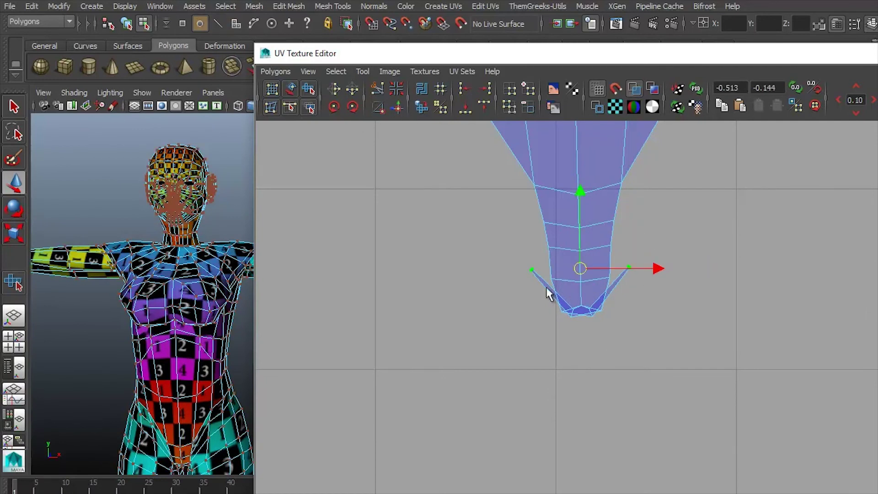
left_click_drag(585, 198, 586, 253)
scroll(611, 290, "up", 4)
left_click(549, 307)
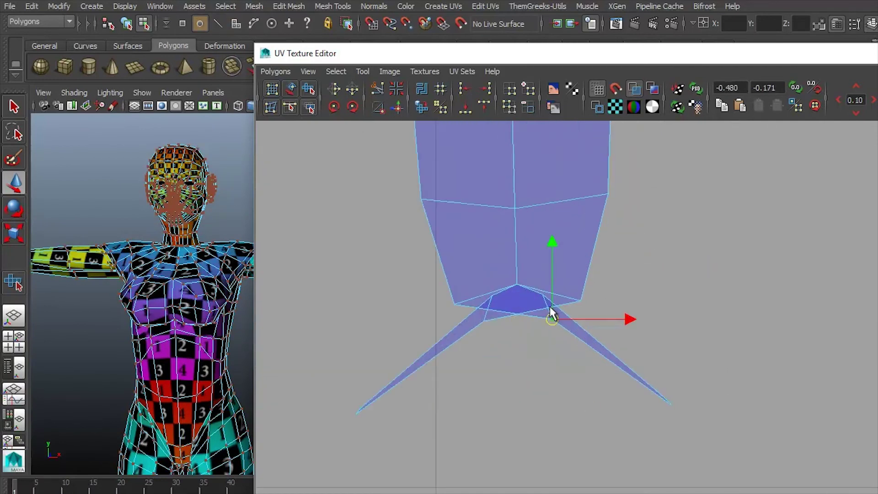
left_click_drag(479, 323, 616, 399)
right_click_drag(506, 338, 520, 347)
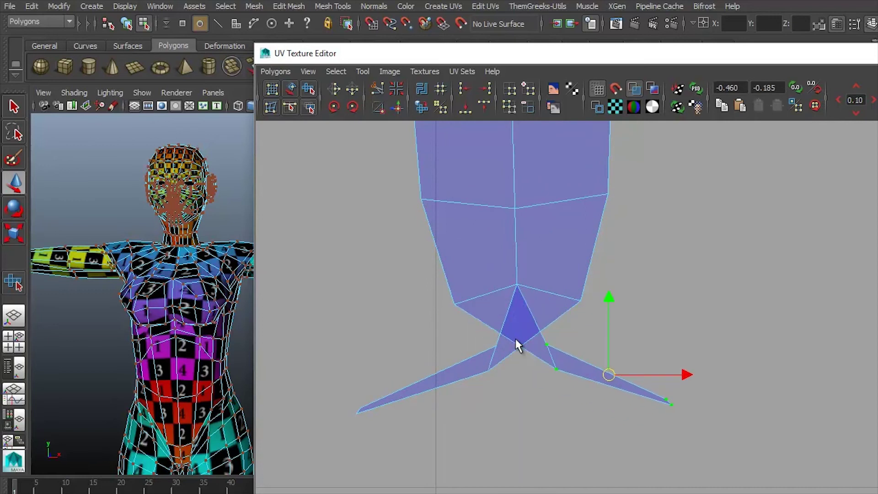
left_click(530, 312)
left_click(397, 107)
left_click(578, 372)
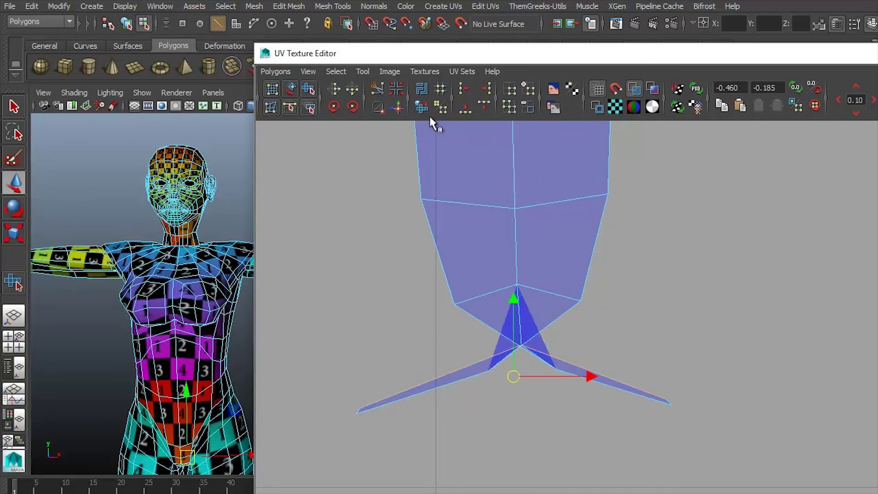
left_click(396, 107)
Scale the two wing-tip UVs inward toward the centre to unflip the red faces.
right_click_drag(639, 402, 673, 404)
left_click(670, 406)
left_click(359, 412, "shift")
key("r")
left_click_drag(586, 408, 509, 411)
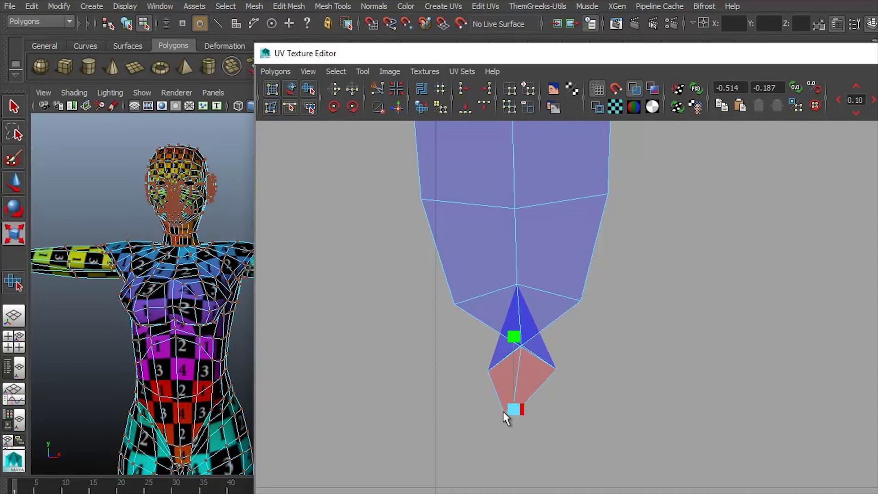
left_click_drag(590, 368, 479, 383)
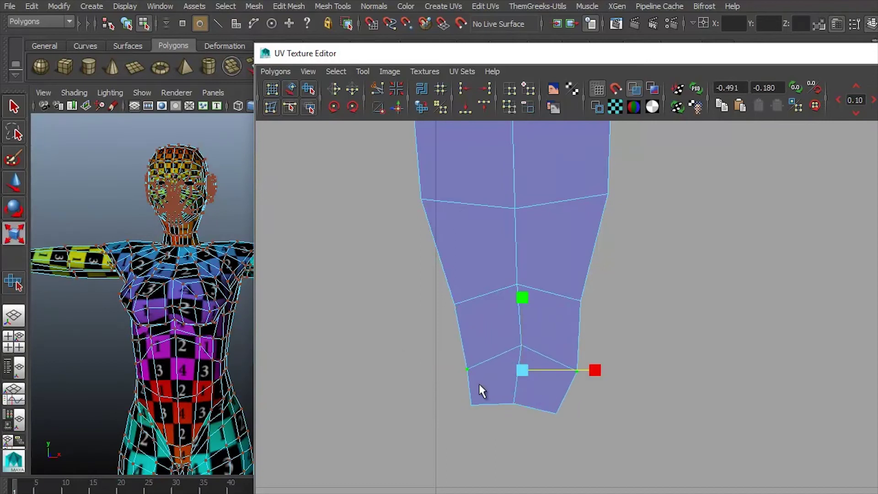
Flatten the bottom-edge UVs into a line and zoom out to show all shells.
scroll(572, 412, "down", 1)
left_click_drag(582, 428, 472, 369)
key("w")
key("r")
left_click_drag(533, 324, 532, 382)
key("w")
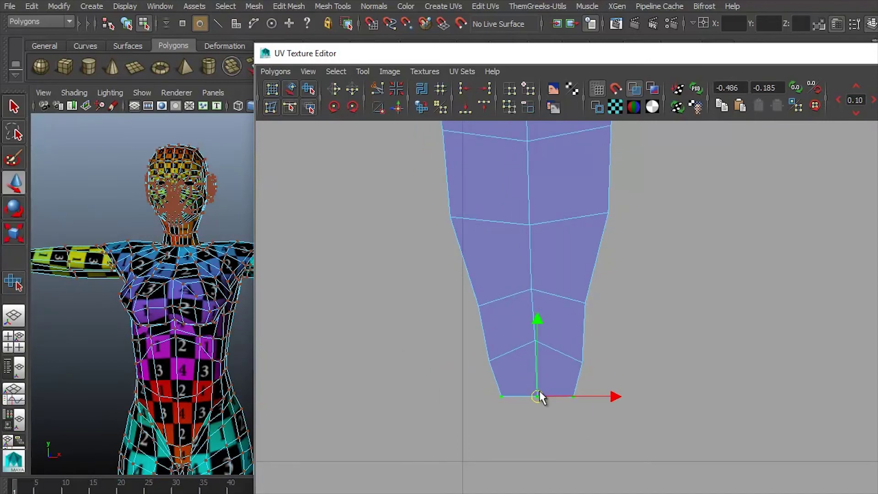
scroll(583, 287, "down", 1)
scroll(663, 245, "down", 4)
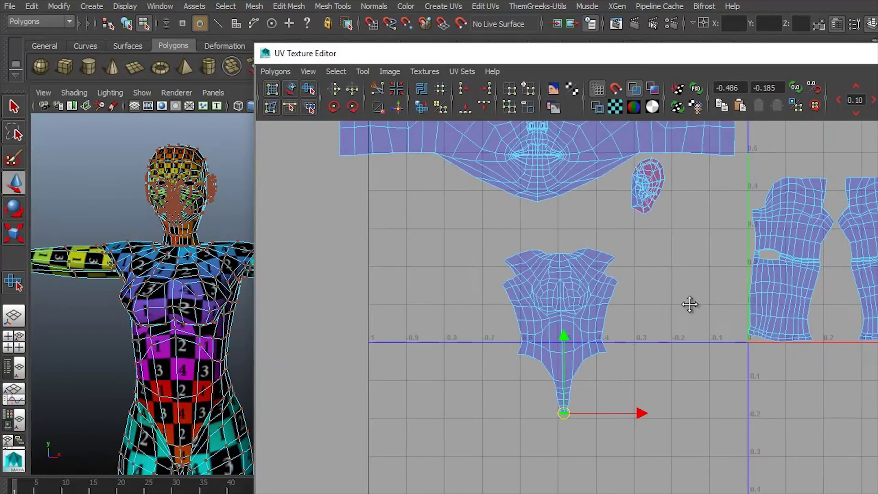
middle_click_drag(690, 304, 523, 380, "alt")
left_click_drag(196, 348, 173, 274, "alt")
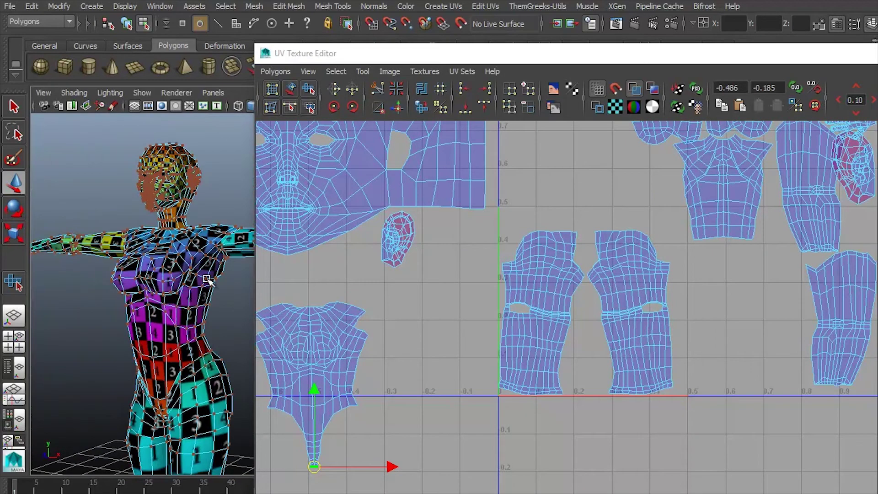
right_click(164, 265)
left_click(222, 250)
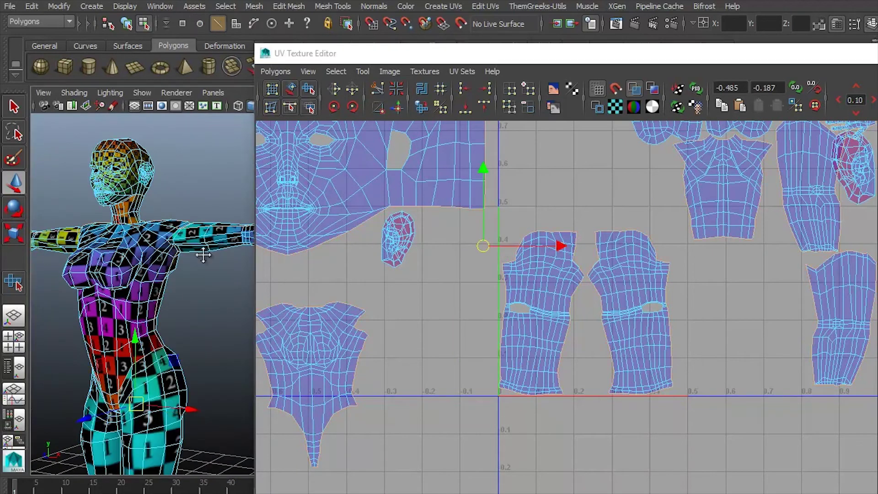
right_click_drag(192, 316, 230, 299, "alt")
left_click_drag(558, 56, 513, 54)
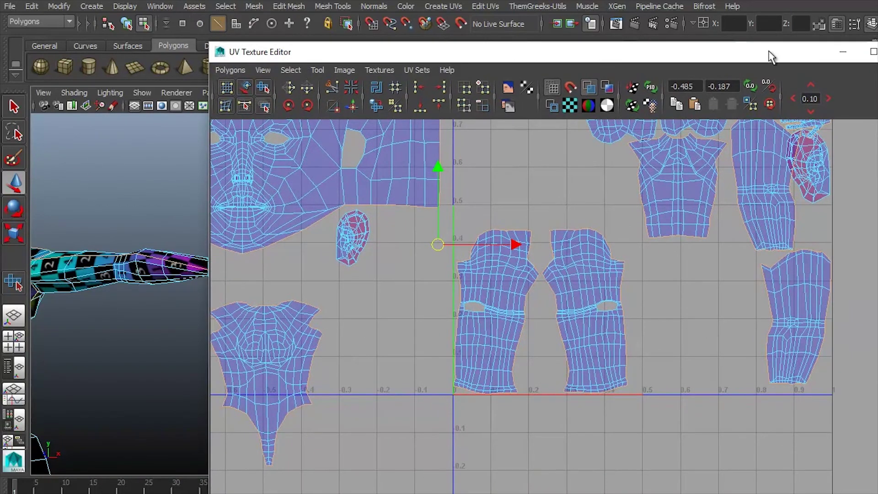
left_click(843, 51)
left_click_drag(291, 206, 320, 274, "alt")
right_click_drag(320, 274, 337, 323, "alt")
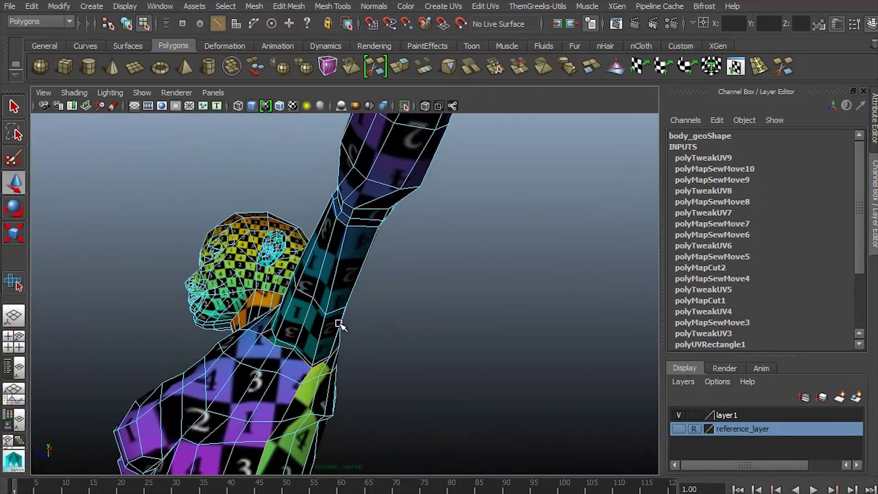
left_click_drag(292, 303, 488, 288, "alt")
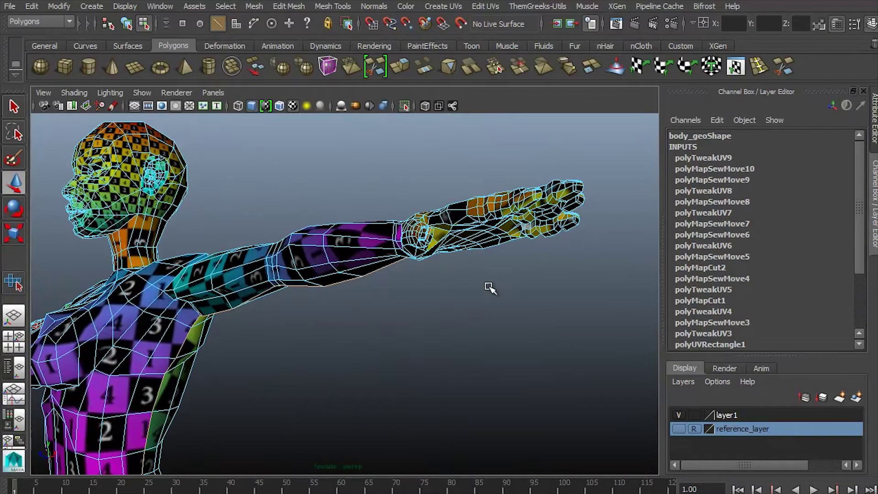
right_click_drag(187, 389, 314, 300, "alt")
left_click_drag(314, 300, 298, 337, "alt")
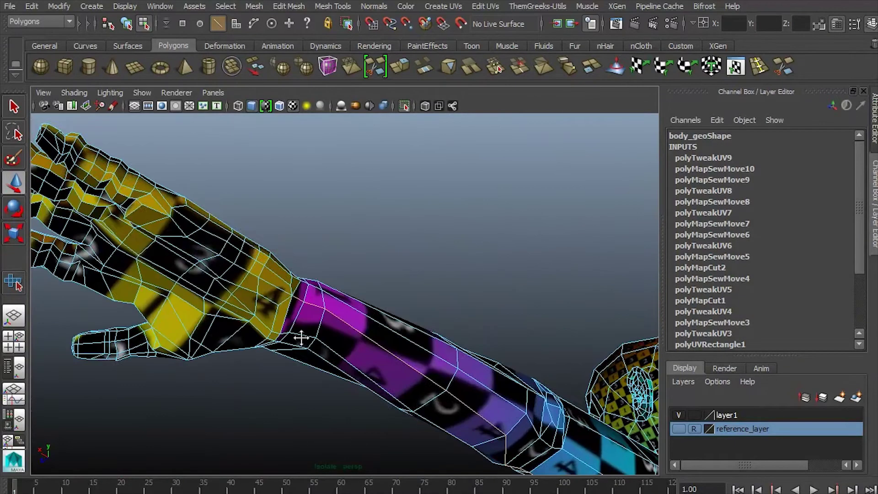
right_click_drag(297, 337, 290, 295, "alt")
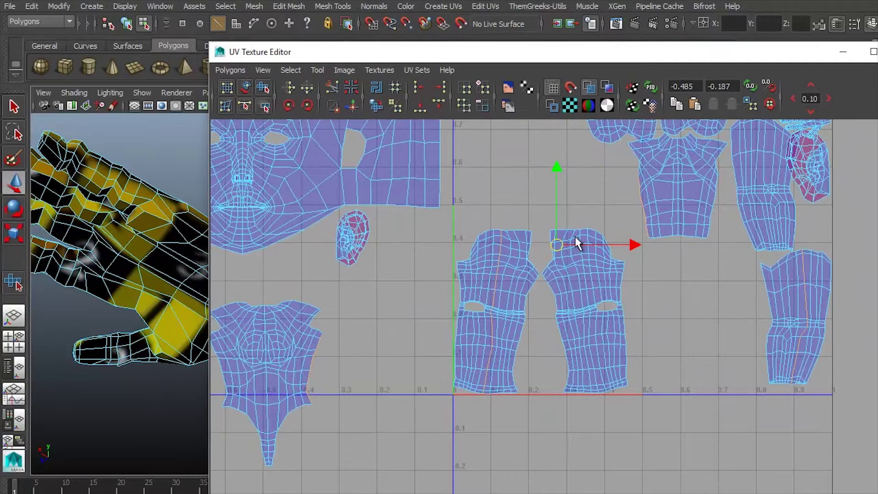
middle_click_drag(625, 176, 521, 252, "alt")
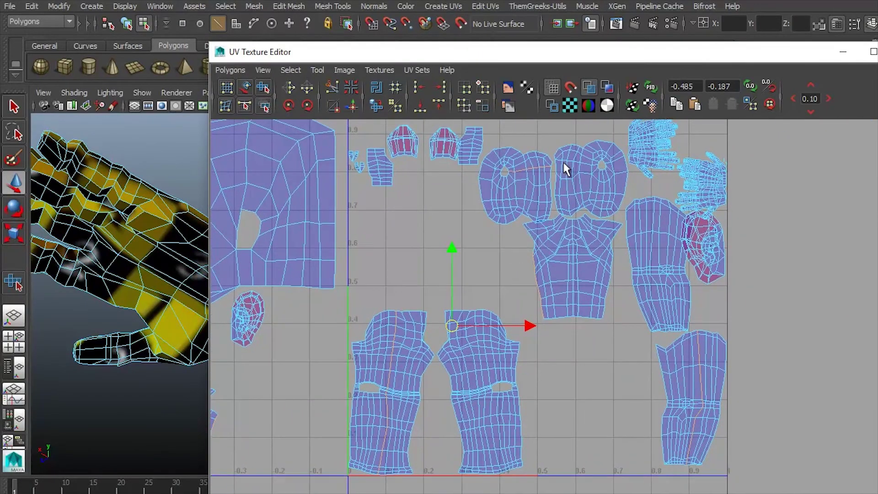
Select the edge line running down the middle of the long limb UV shell.
key("a")
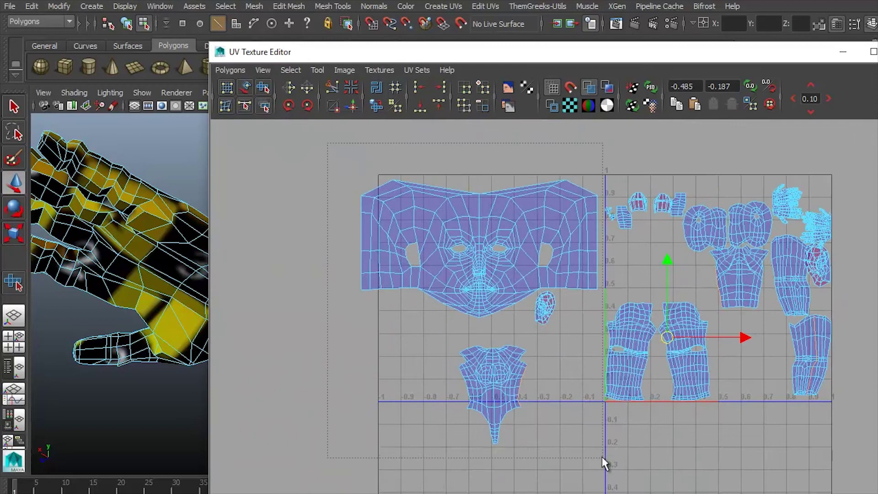
middle_click_drag(658, 344, 517, 290, "alt")
scroll(659, 337, "up", 5)
middle_click_drag(460, 179, 558, 382, "alt")
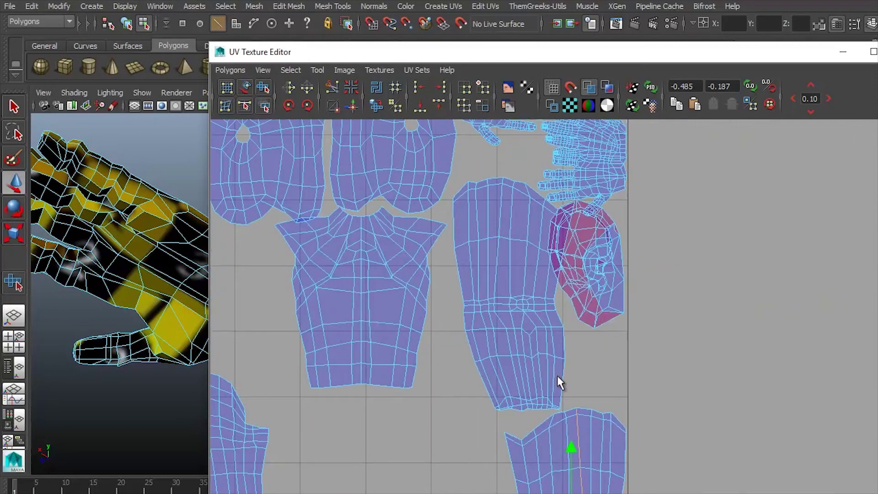
scroll(450, 298, "up", 2)
middle_click_drag(450, 297, 352, 124, "alt")
scroll(503, 256, "up", 2)
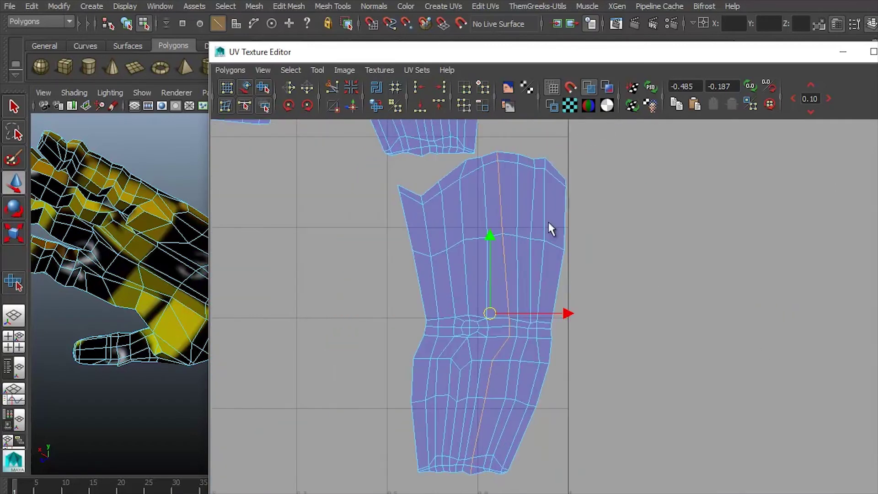
right_click_drag(560, 224, 579, 200)
left_click(401, 190)
left_click(418, 328, "shift")
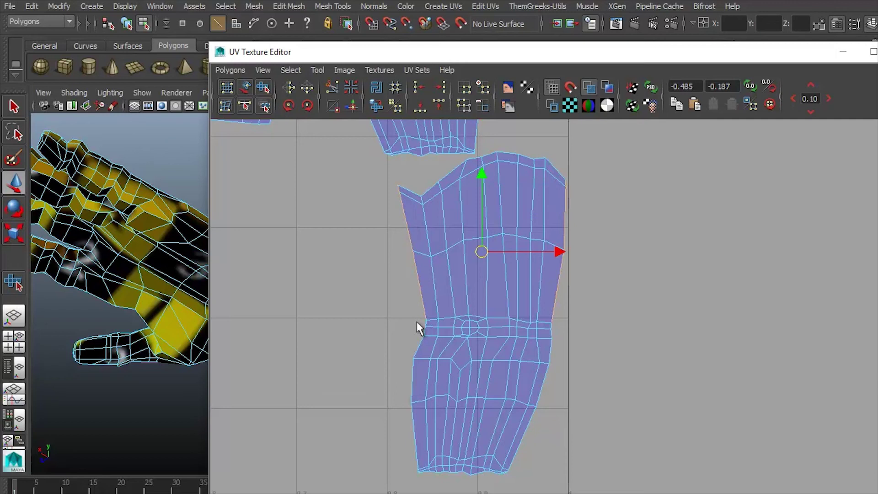
left_click(421, 430, "shift")
left_click(416, 419, "shift")
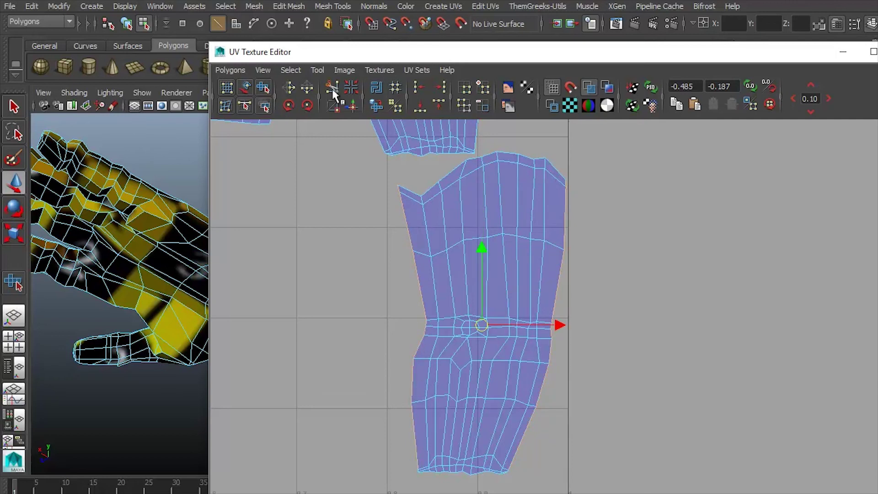
left_click(533, 297, "shift")
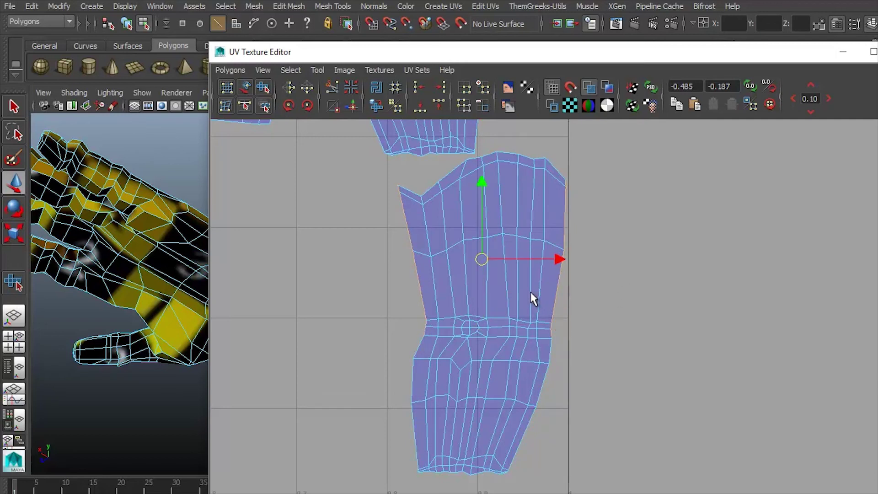
left_click(531, 289, "shift")
left_click(533, 284)
Cut the limb shell along the middle edges and pull the two halves apart.
right_click(490, 216)
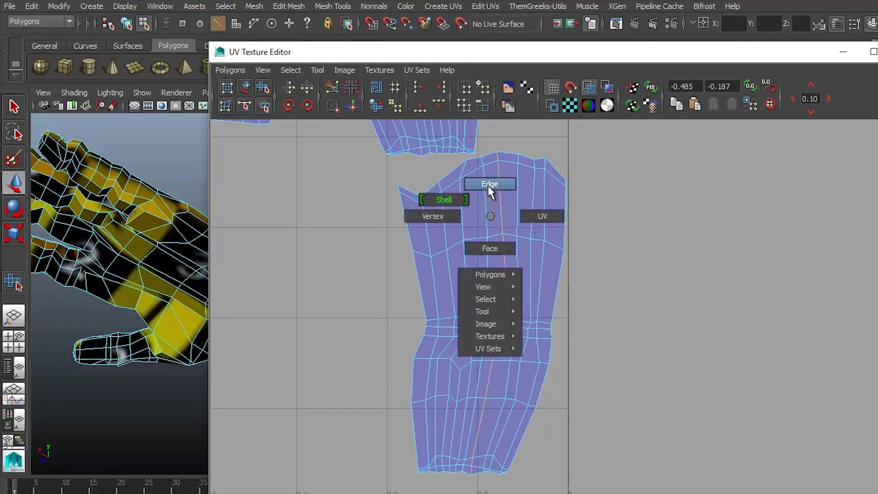
right_click_drag(551, 215, 494, 212)
left_click(565, 184)
left_click(474, 306)
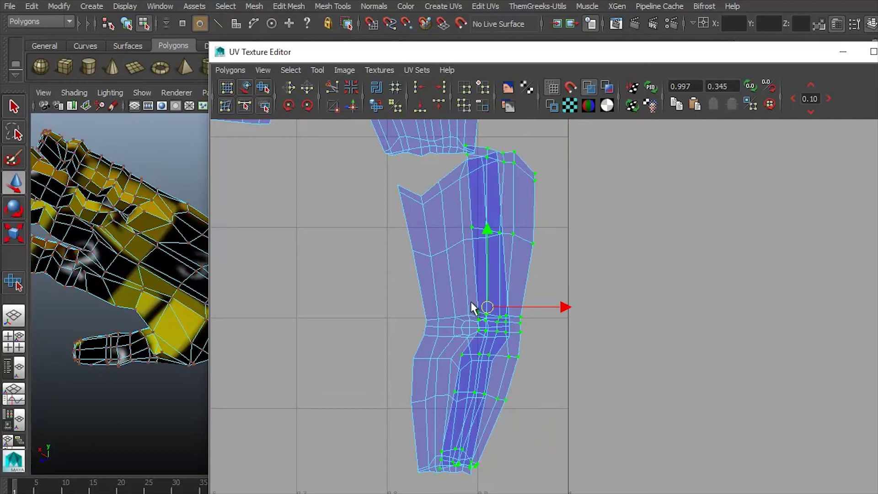
left_click_drag(474, 305, 374, 320)
right_click_drag(402, 229, 412, 286)
mouse_move(416, 320)
left_mouse_down()
mouse_move(432, 311)
mouse_move(406, 348)
mouse_move(415, 438)
left_mouse_up()
Move the lower left piece into place and sew it back onto the shell.
middle_click_drag(422, 353, 449, 237, "alt")
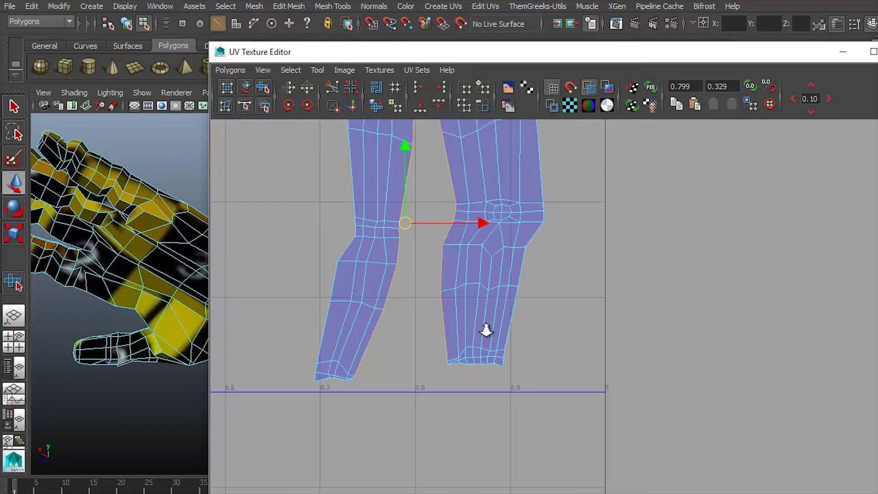
scroll(363, 397, "up", 5)
middle_click_drag(360, 384, 394, 429, "alt")
scroll(337, 294, "down", 3)
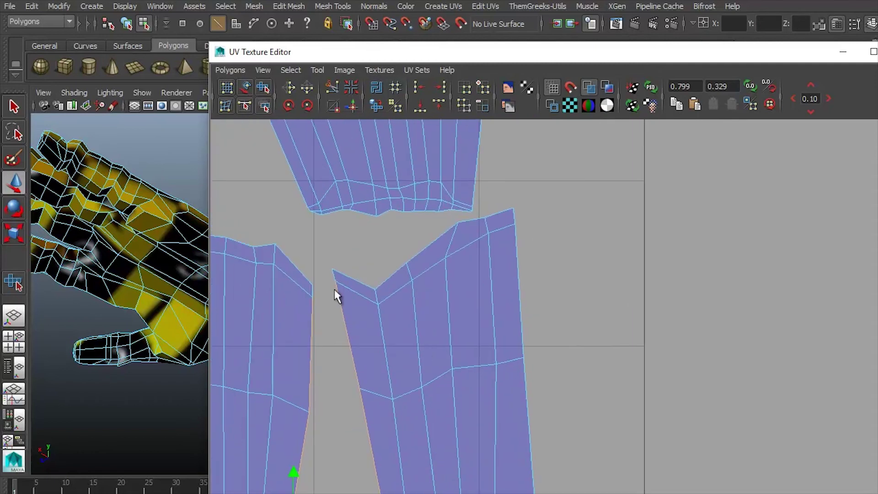
right_click_drag(341, 278, 355, 129, "shift")
scroll(412, 242, "up", 3)
scroll(412, 243, "down", 2)
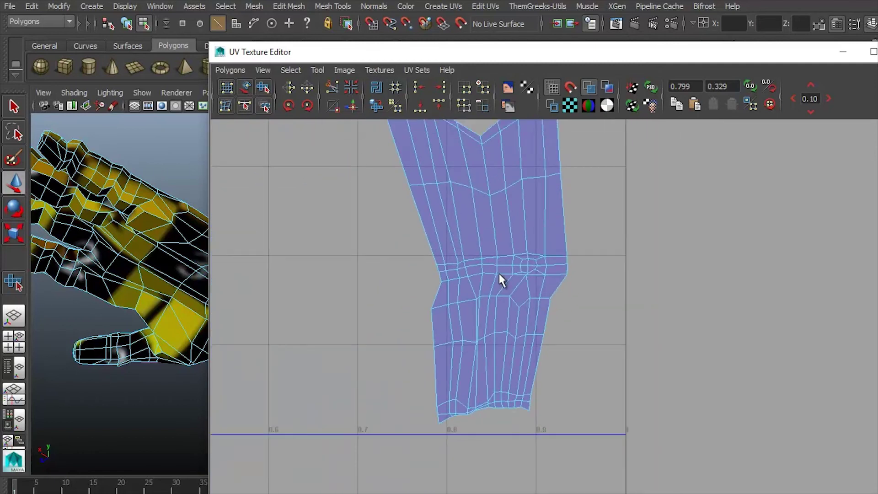
Unfold and relax the lower leg section's UVs flat.
right_click_drag(501, 273, 533, 256, "ctrl")
left_click(264, 86)
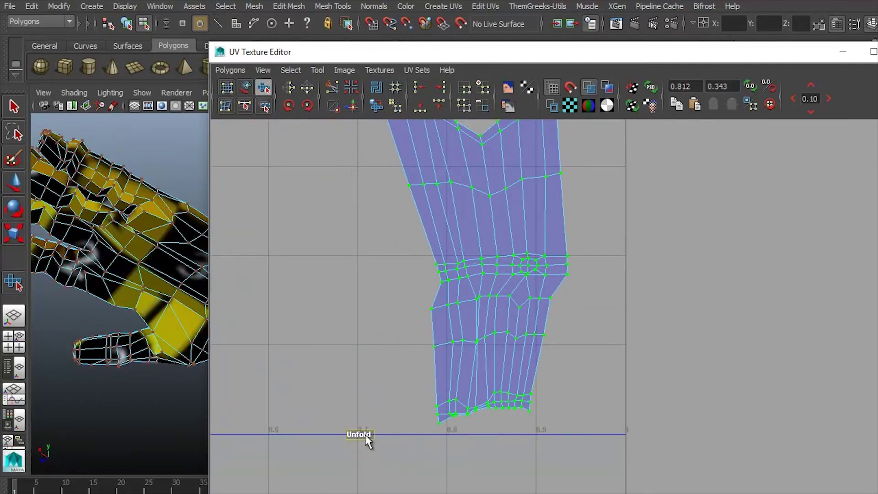
mouse_move(362, 435)
left_mouse_down()
mouse_move(411, 428)
mouse_move(461, 372)
left_mouse_up()
Show all UV shells and select the hand shell's UVs.
middle_click_drag(398, 196, 434, 486, "alt")
scroll(482, 231, "down", 3)
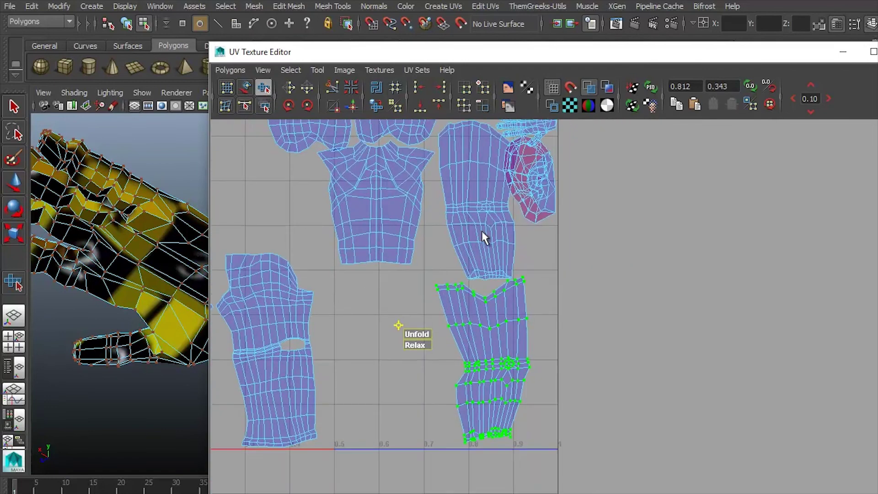
right_click_drag(505, 448, 511, 399)
middle_click_drag(557, 317, 549, 351, "alt")
right_click(460, 456)
right_click_drag(464, 447, 474, 417)
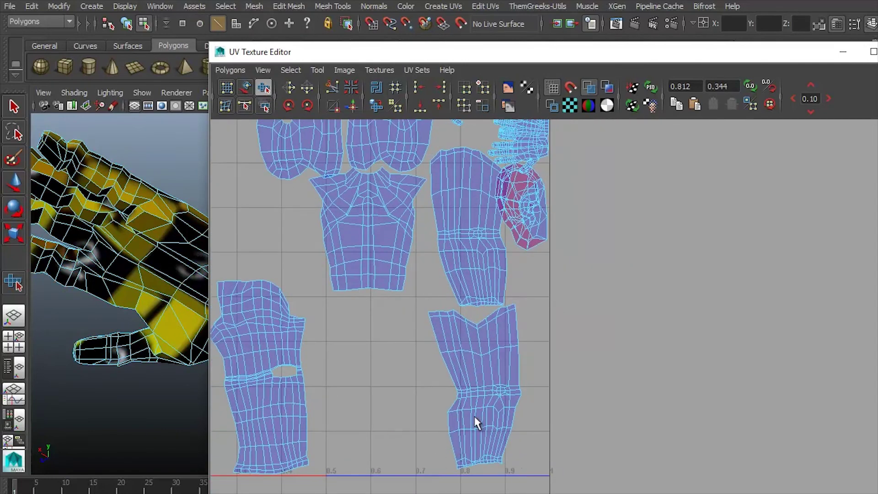
left_click_drag(186, 300, 201, 352, "alt")
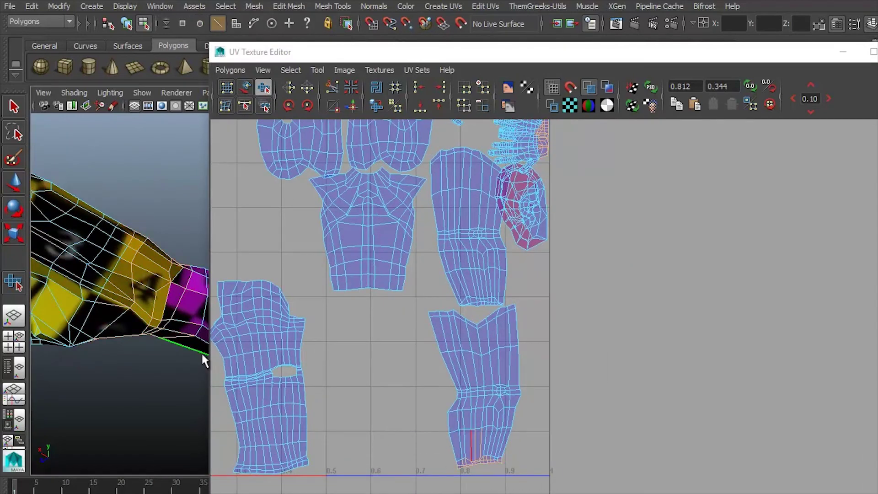
scroll(555, 251, "down", 1)
Move the hand shell back below the forearm shell, undoing the last move.
key("ctrl+F12")
key("w")
middle_click_drag(575, 197, 521, 138, "alt")
left_click_drag(521, 138, 482, 462)
key("e")
scroll(397, 448, "up", 5)
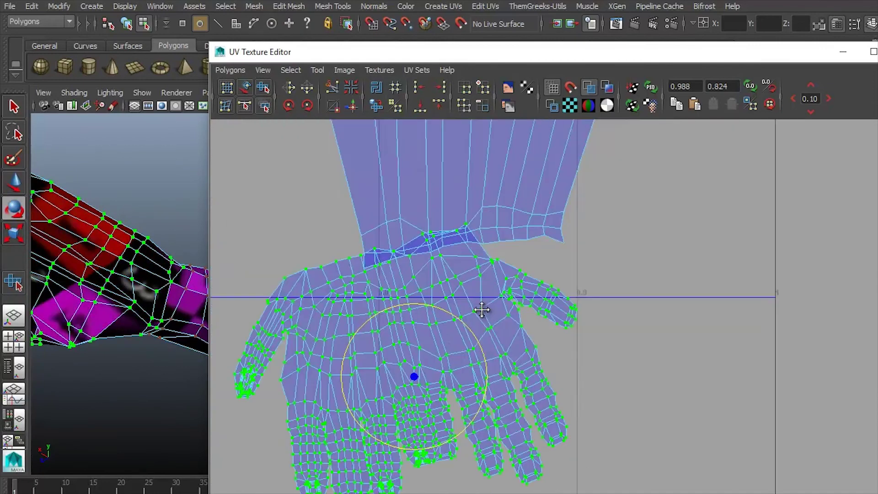
key("w")
left_click_drag(468, 389, 489, 388)
key("ctrl+z")
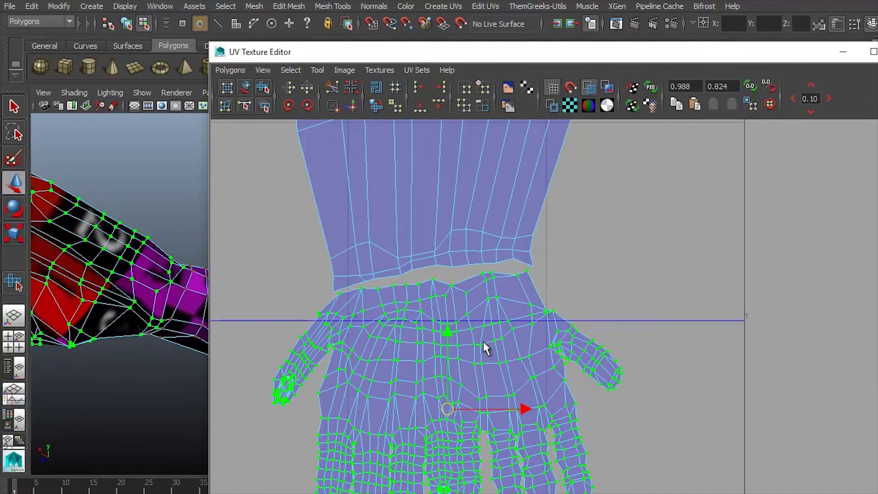
Select the wrist seam edge loop on the 3D model.
right_click_drag(508, 282, 506, 250)
left_click_drag(163, 308, 133, 314, "alt")
left_click(125, 273)
double_click(126, 274)
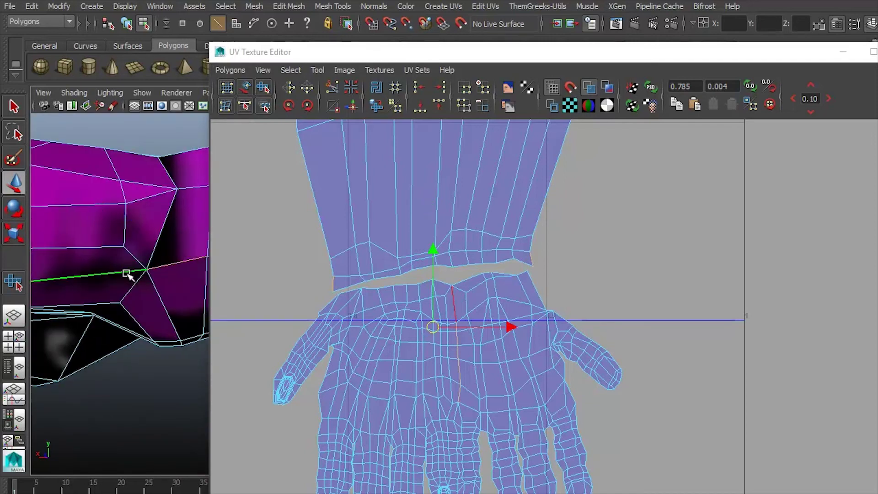
scroll(515, 343, "up", 5)
scroll(58, 294, "down", 5)
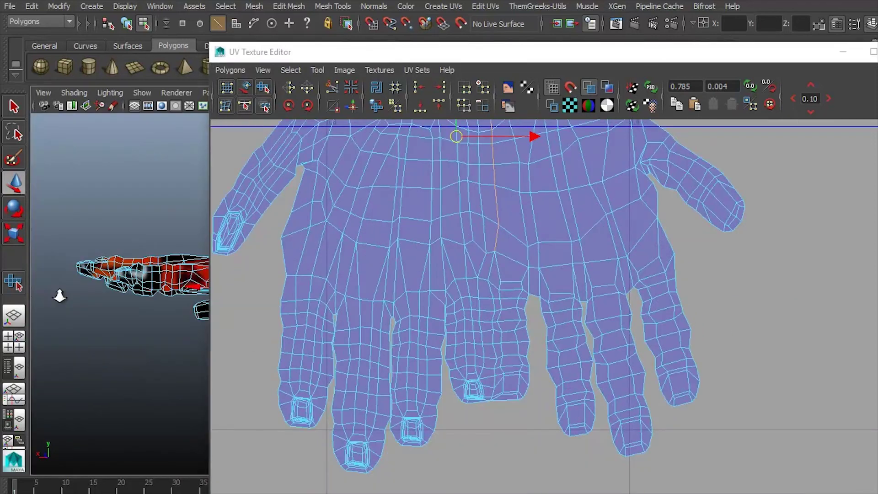
scroll(124, 323, "up", 10)
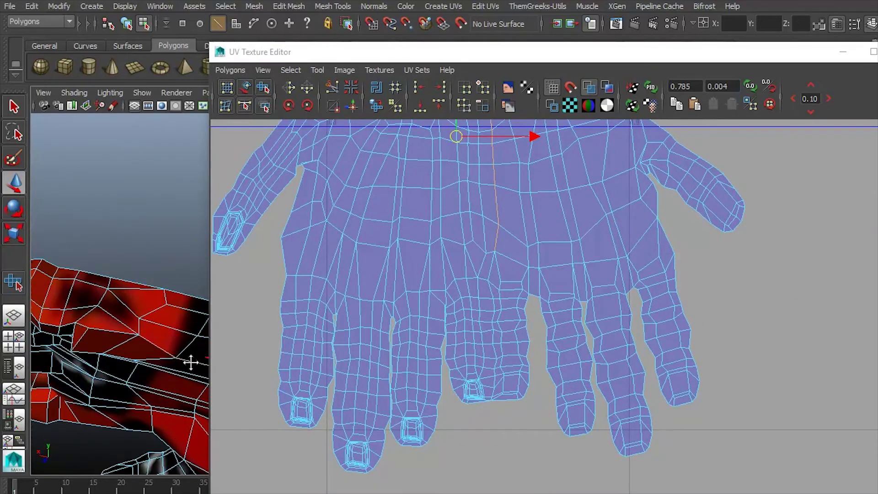
left_click_drag(190, 363, 113, 313, "alt")
left_click(111, 311)
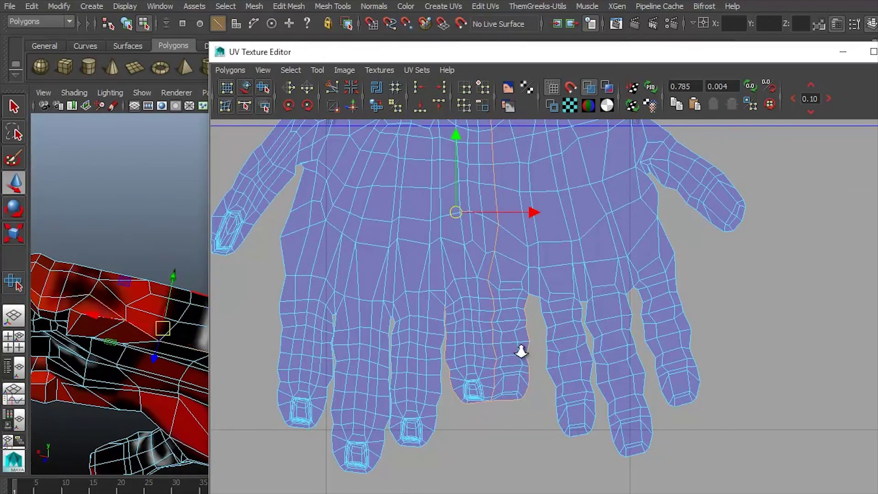
scroll(534, 402, "up", 3)
scroll(473, 180, "down", 2)
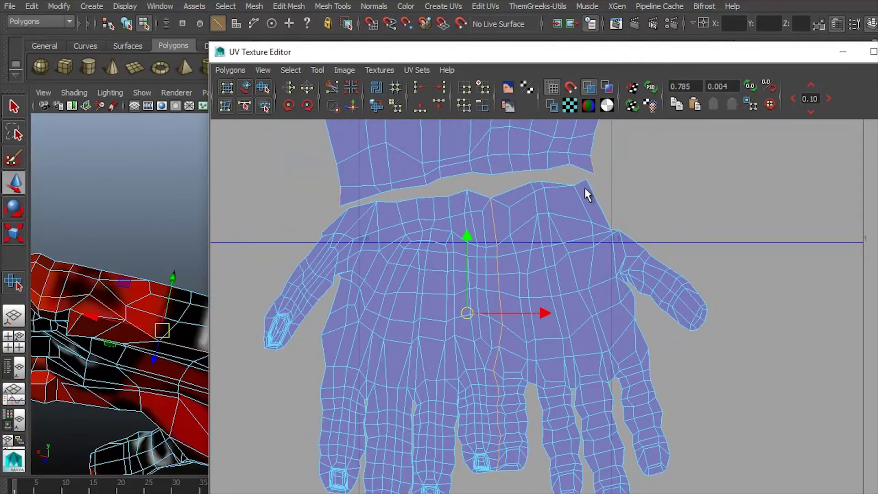
Move one hand shell left so it clears the other, undoing a trial rotation.
left_click(569, 328)
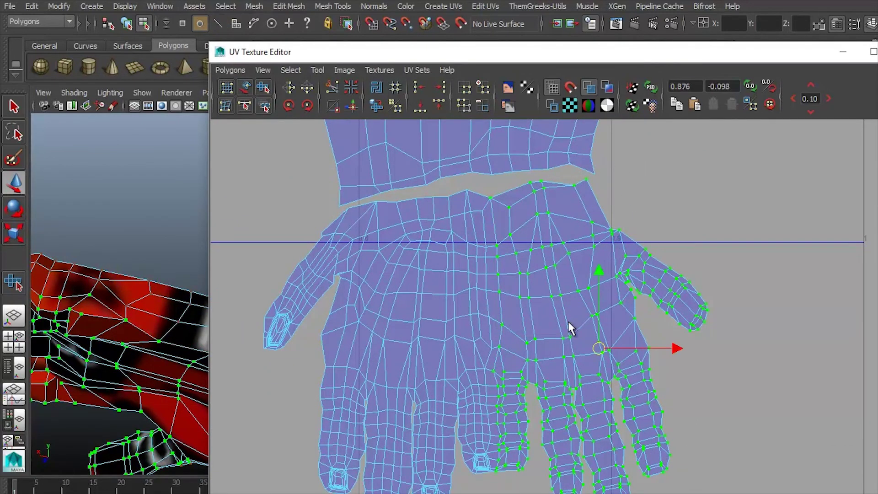
left_click_drag(568, 328, 353, 308)
middle_click_drag(352, 307, 535, 302, "alt")
key("e")
left_click_drag(467, 242, 314, 303)
key("ctrl+z")
key("w")
Select the seam edges shared by both hand shells, out to the fingertips.
key("e")
key("F10")
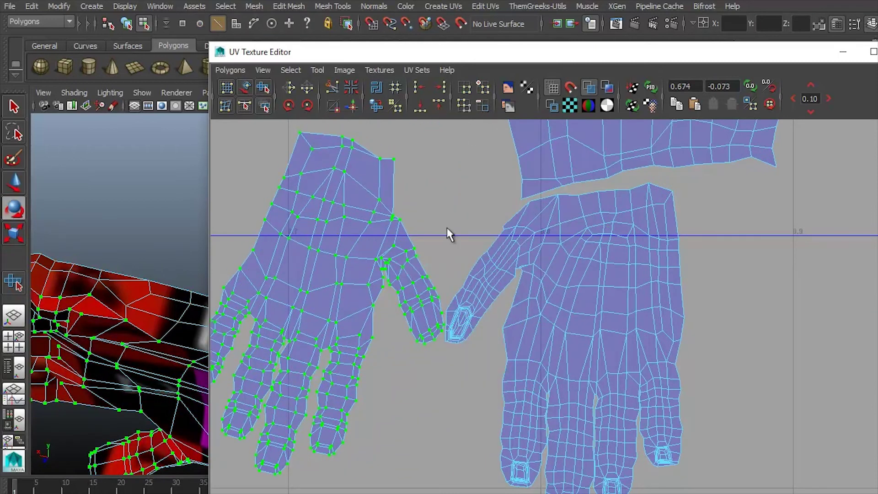
left_click(412, 237)
key("w")
left_click(390, 212, "shift")
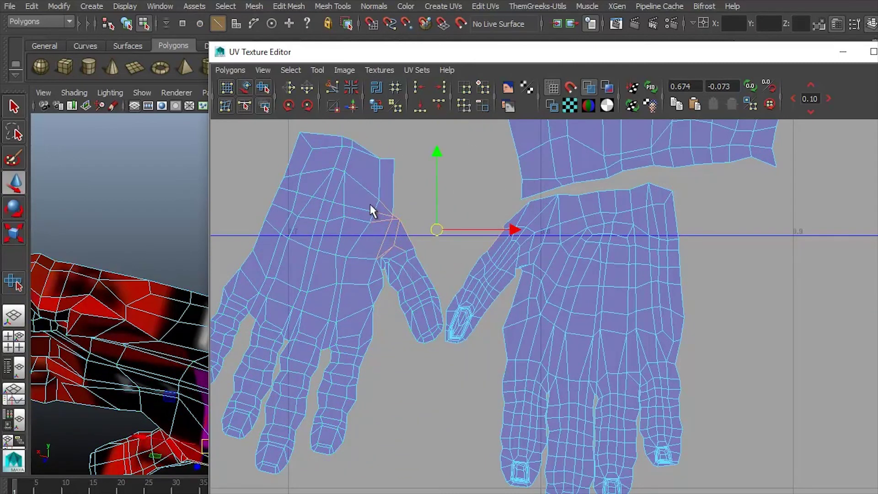
left_click(384, 203, "shift")
left_click(405, 236, "shift")
mouse_move(416, 270)
right_mouse_down("alt")
mouse_move(657, 347)
mouse_move(408, 261)
right_mouse_up("alt")
left_click(420, 220, "shift")
left_click(465, 365, "shift")
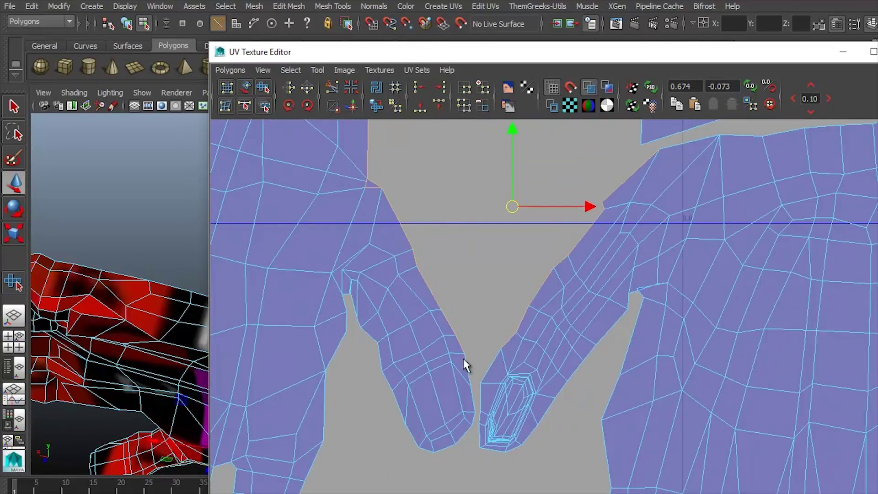
left_click(480, 417, "shift")
left_click(482, 407, "shift")
Sew the two hand shells along their seam and rotate them to point down-left.
left_click(353, 108)
scroll(518, 247, "down", 3)
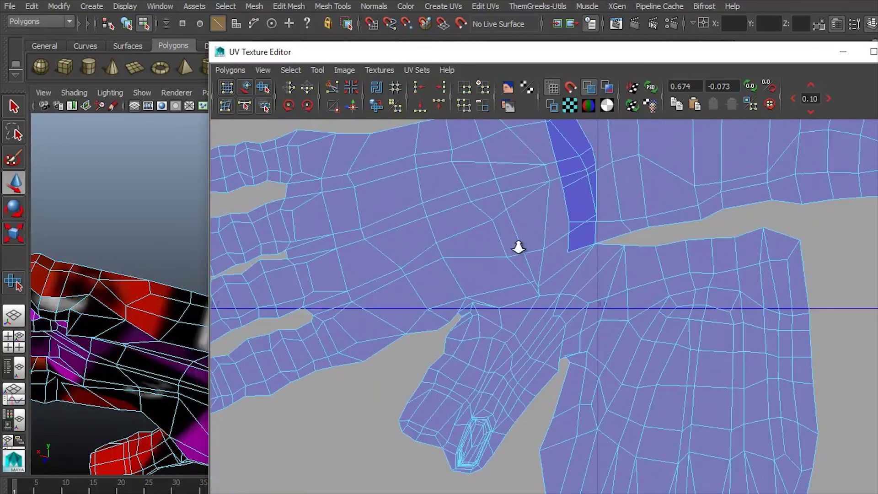
right_click(701, 274)
left_click(656, 266)
key("e")
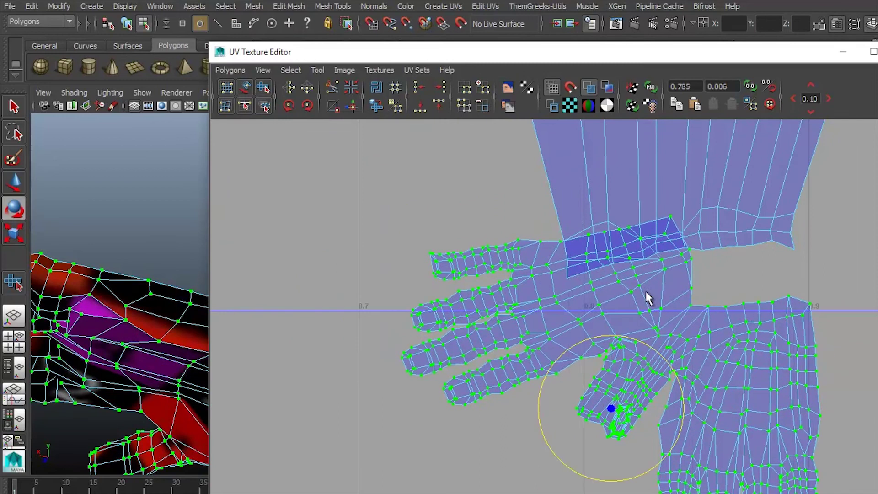
left_click_drag(647, 298, 580, 355)
key("w")
Select the wrist seam edges and sew the hand to the forearm.
right_click_drag(738, 290, 678, 284)
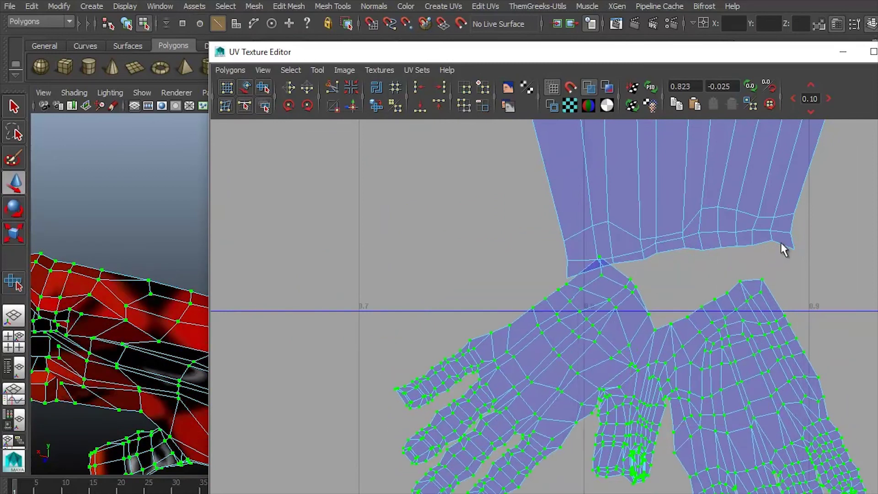
left_click(781, 243)
left_click(613, 264, "shift")
left_click(756, 241)
mouse_move(756, 240)
left_mouse_down()
mouse_move(580, 273)
mouse_move(592, 273)
left_mouse_up()
scroll(592, 273, "up", 3)
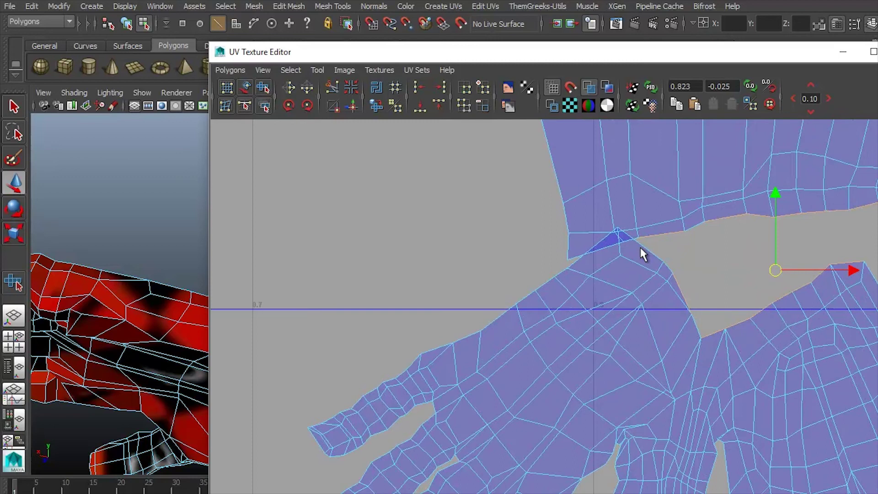
left_click(575, 257, "shift")
left_click(353, 107)
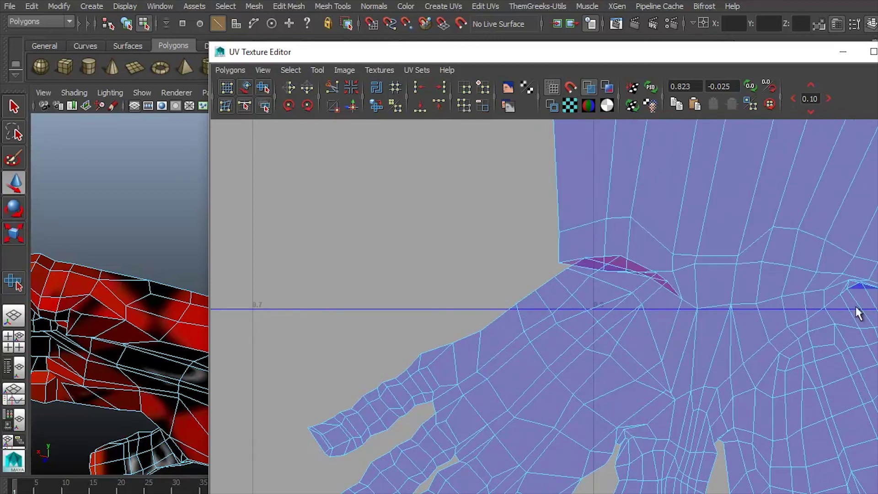
Unfold and relax the UVs around the wrist and hand.
scroll(567, 311, "down", 2)
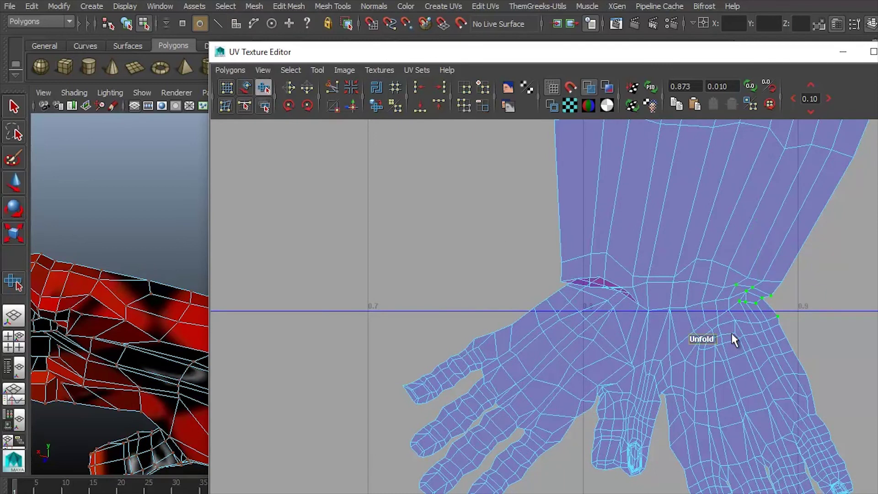
mouse_move(663, 334)
left_mouse_down()
mouse_move(519, 337)
mouse_move(529, 339)
left_mouse_up()
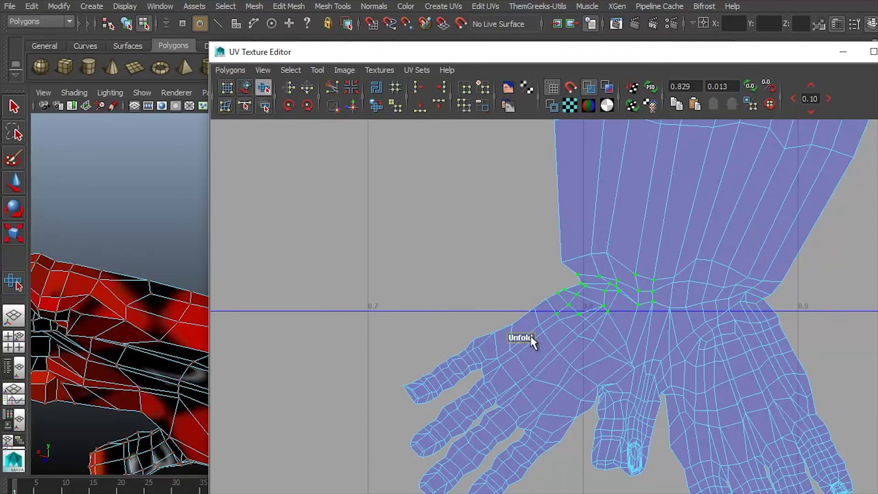
scroll(531, 336, "down", 2)
scroll(584, 303, "down", 2)
left_click(584, 303)
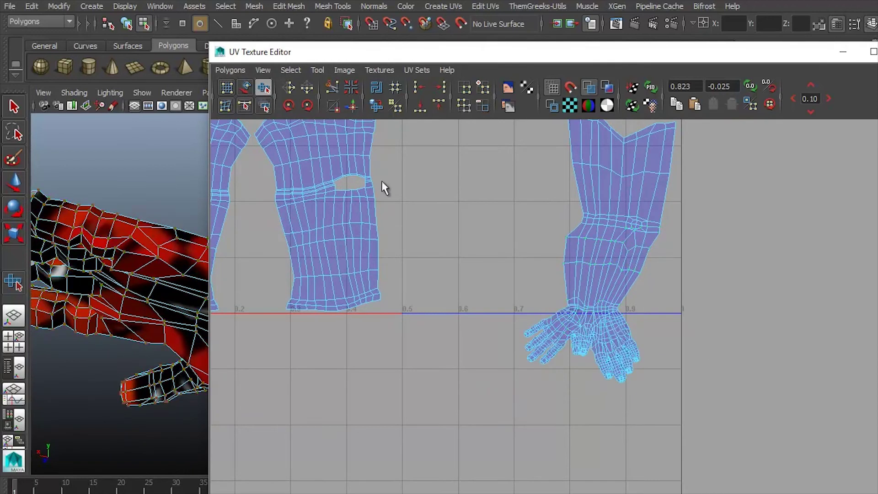
Finish smoothing the hand UVs and deselect the character.
scroll(666, 261, "down", 1)
middle_click_drag(553, 168, 523, 256, "alt")
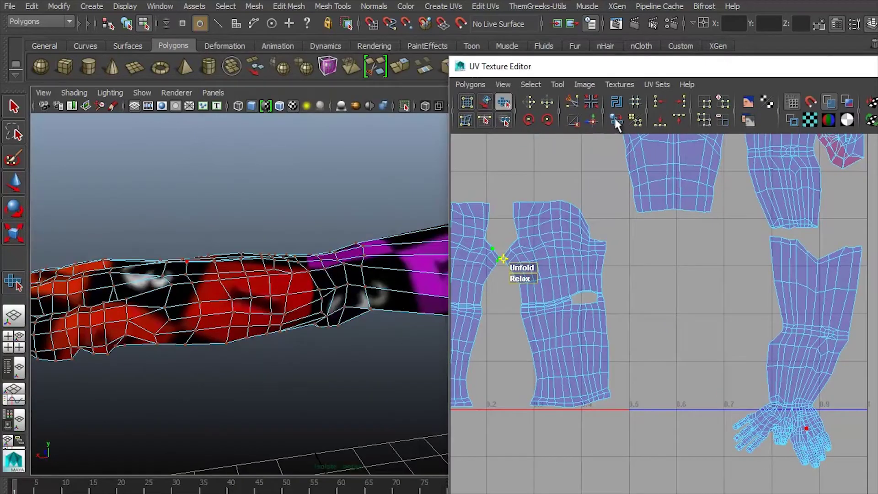
mouse_move(320, 274)
left_mouse_down("alt")
mouse_move(287, 273)
mouse_move(314, 260)
mouse_move(313, 270)
left_mouse_up("alt")
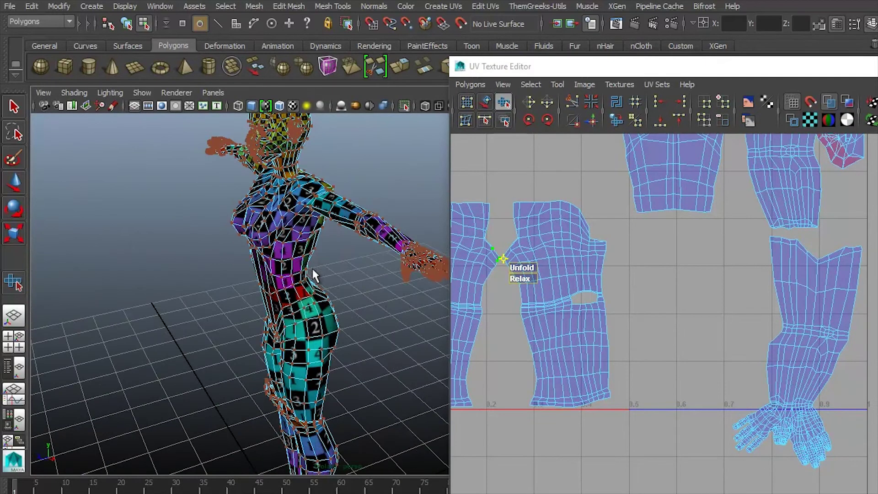
right_click_drag(317, 267, 304, 222)
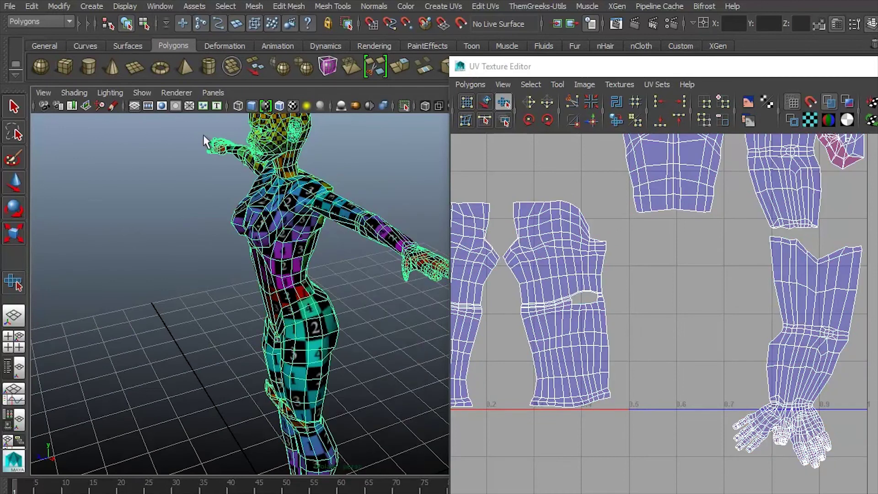
left_click(32, 5)
left_click(274, 208)
Orbit to the character's back torso and select the mesh to display its UVs.
left_click_drag(274, 208, 255, 249, "alt")
right_click_drag(255, 248, 309, 266, "alt")
left_click_drag(309, 267, 316, 329, "alt")
right_click_drag(316, 329, 268, 251, "alt")
left_click_drag(268, 251, 298, 290, "alt")
right_click_drag(298, 290, 289, 373, "alt")
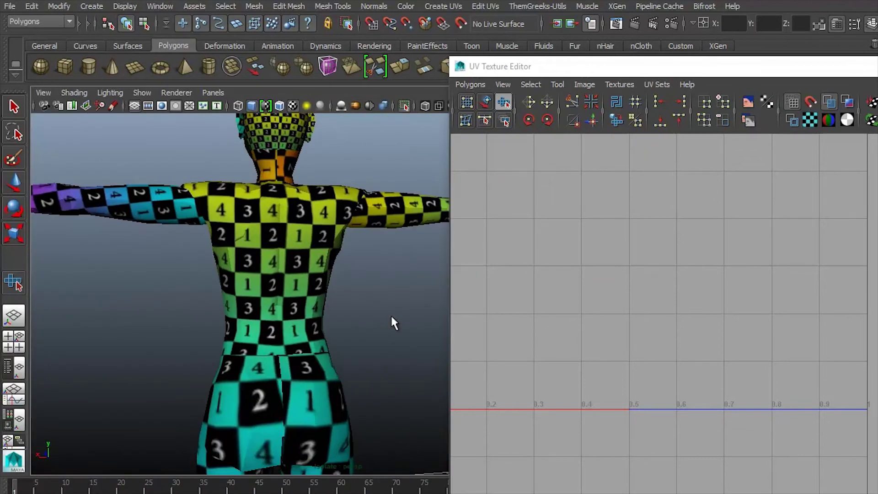
left_click(315, 355)
Switch to UV mode and frame the two leg shells below the torso shell.
right_click_drag(648, 287, 577, 298, "alt")
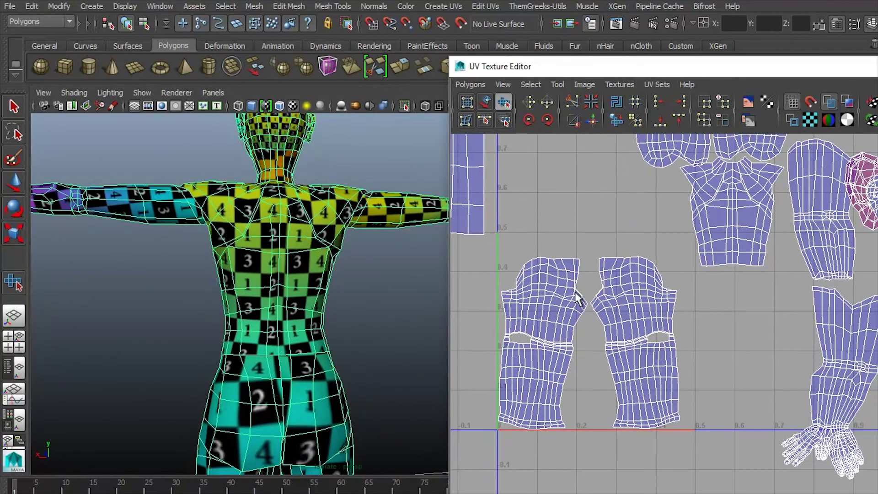
right_click_drag(574, 265, 755, 355)
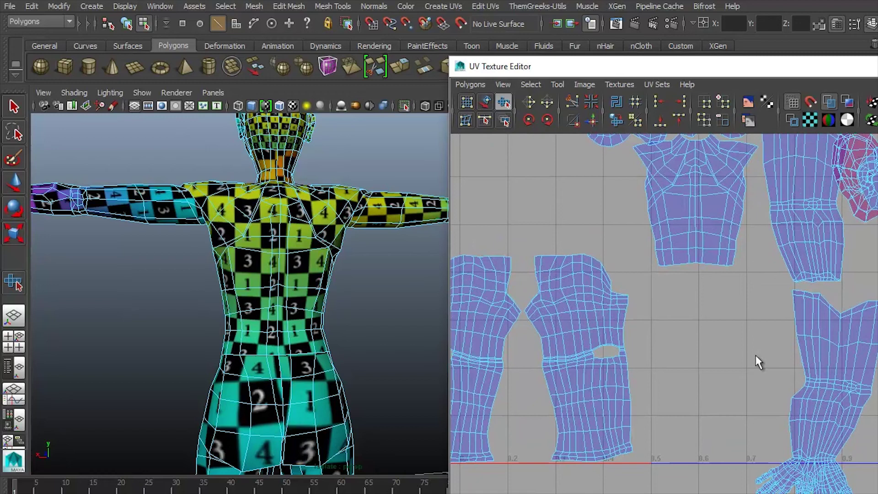
key("w")
left_click(589, 261)
middle_click_drag(670, 295, 716, 297, "alt")
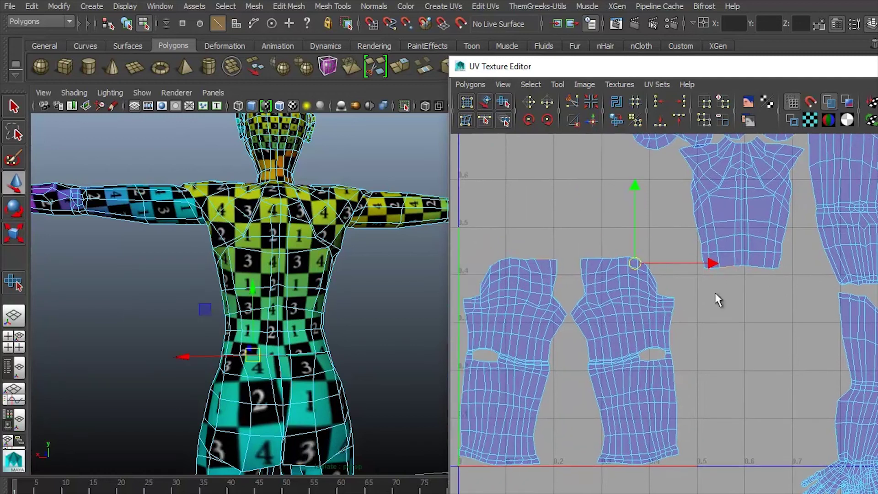
right_click_drag(714, 292, 729, 261, "alt")
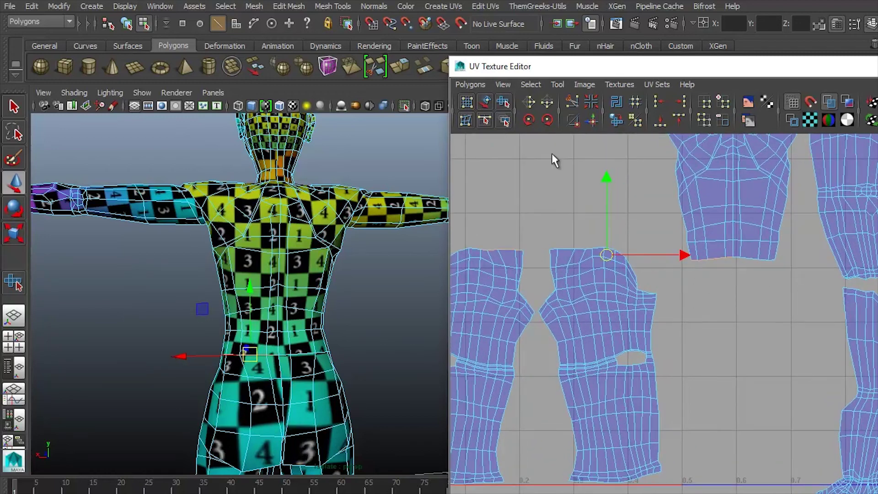
middle_click_drag(584, 144, 647, 268, "alt")
right_click_drag(646, 268, 682, 292, "alt")
left_click_drag(237, 293, 348, 293, "alt")
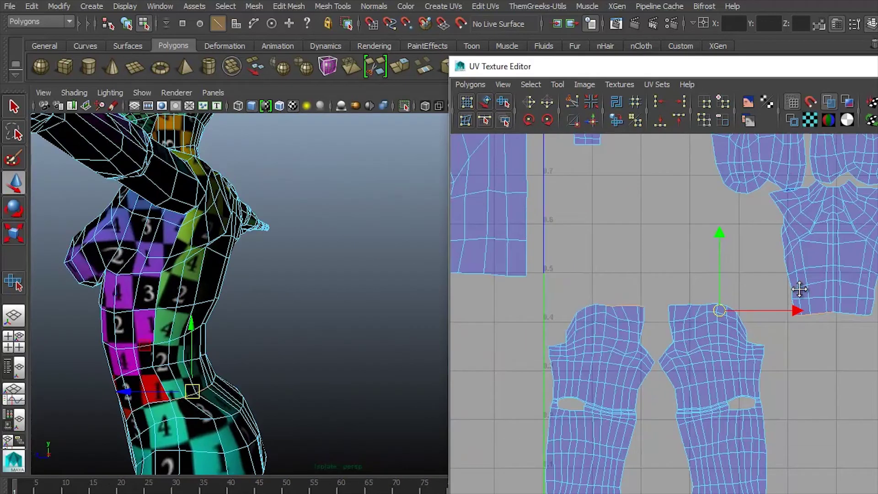
Select all UVs of the back torso shell, using the character's back faces as reference.
scroll(819, 229, "down", 3)
scroll(592, 382, "up", 4)
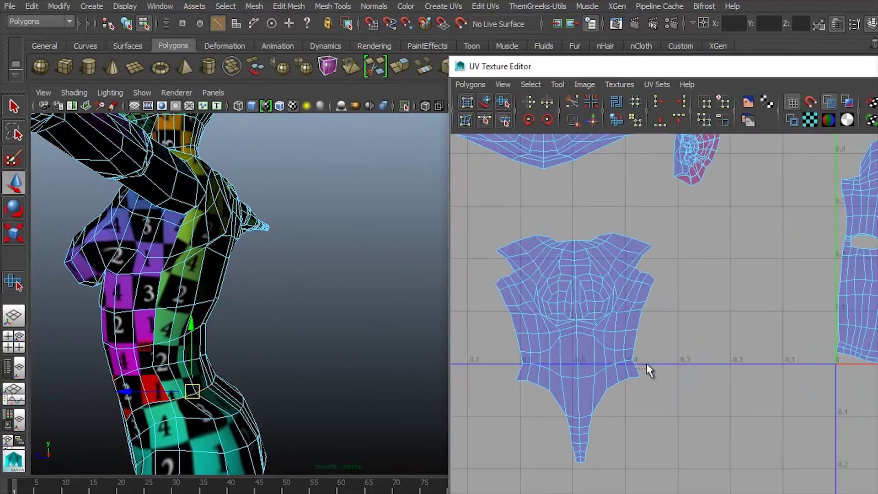
mouse_move(646, 365)
left_mouse_down()
mouse_move(637, 349)
mouse_move(639, 308)
mouse_move(662, 287)
left_mouse_up()
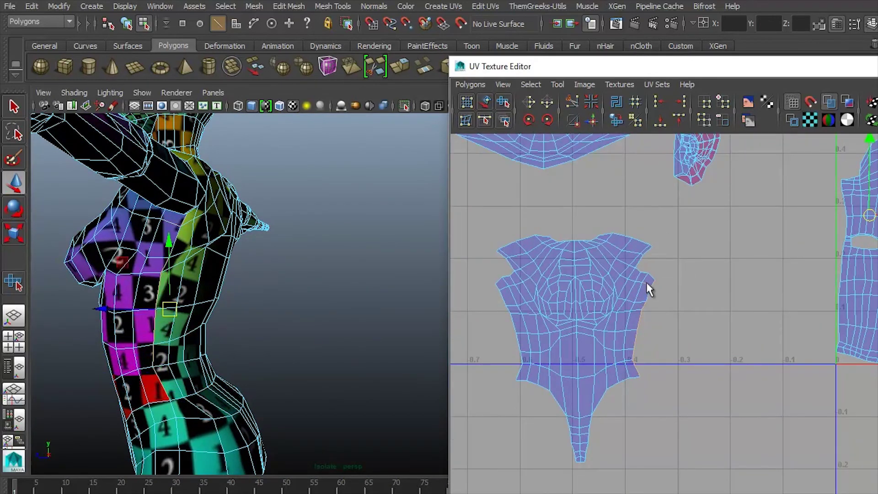
left_click(600, 126)
scroll(412, 300, "down", 3)
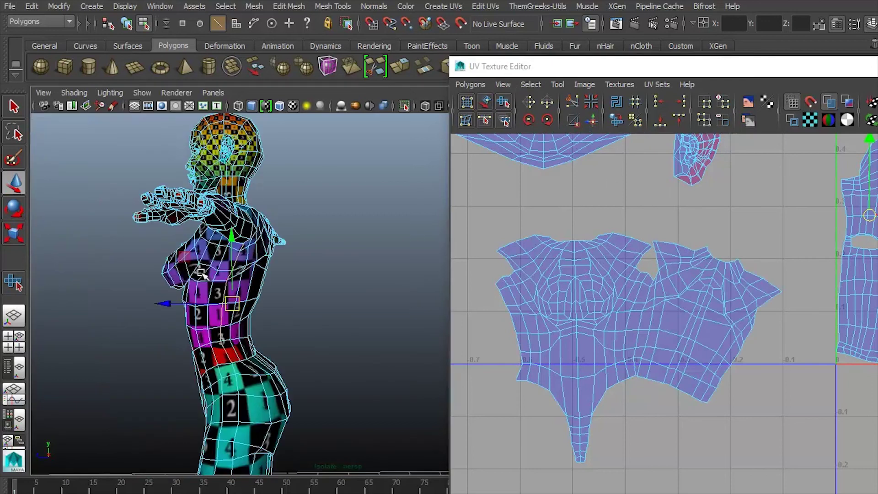
left_click_drag(412, 299, 369, 314, "alt")
right_click(707, 281)
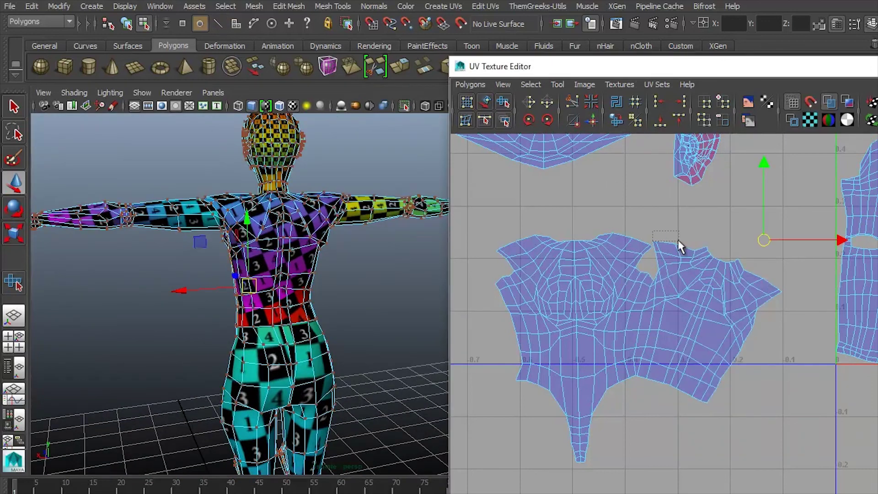
left_click_drag(678, 239, 678, 241)
scroll(684, 443, "up", 2)
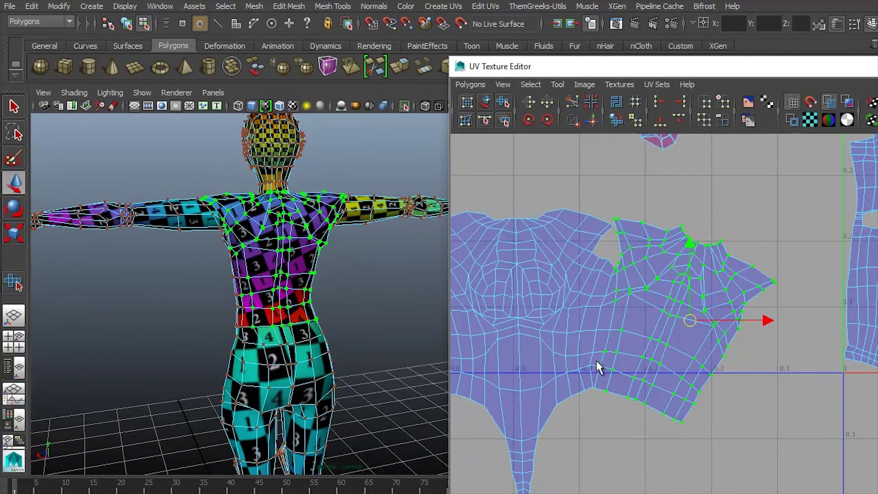
Nudge the back torso shell left, rotate it toward upright, and shift it slightly up.
left_click_drag(686, 316, 676, 309)
key("e")
key("w")
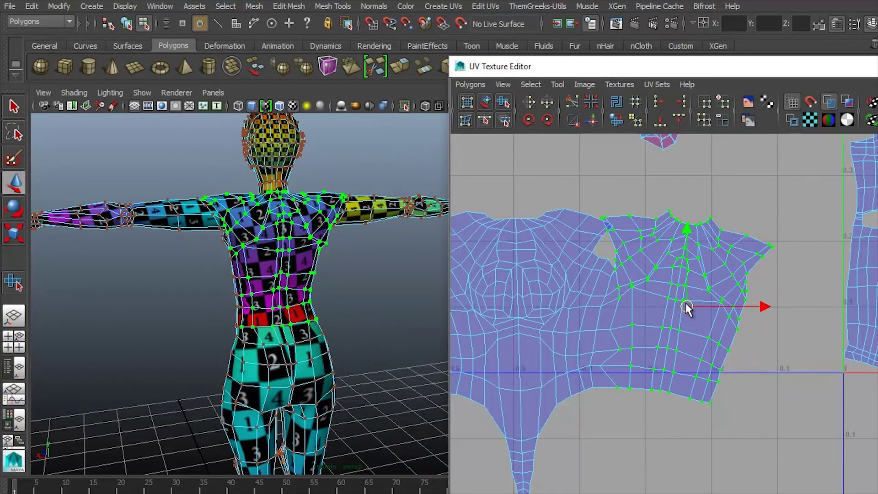
key("e")
left_click_drag(686, 295, 630, 272)
key("w")
left_click_drag(680, 316, 680, 310)
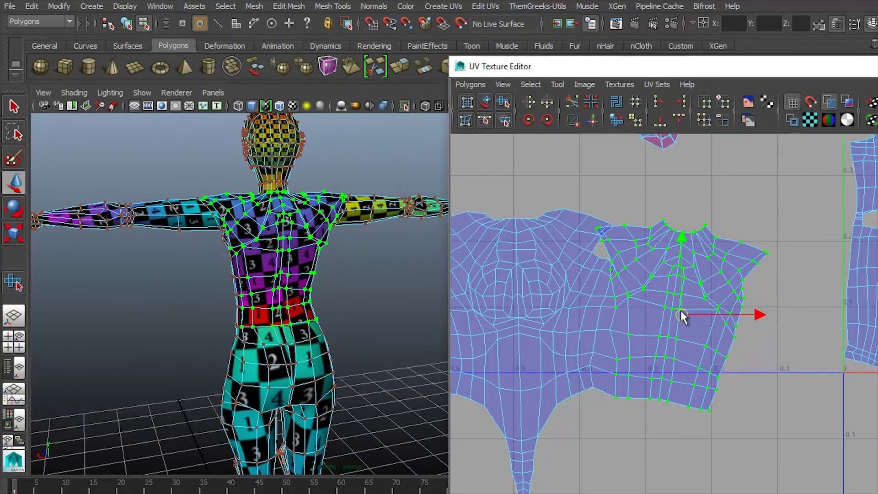
key("e")
left_click_drag(671, 272, 695, 297)
Rotate the back torso shell about 15° clockwise to stand upright beside the front shell.
key("w")
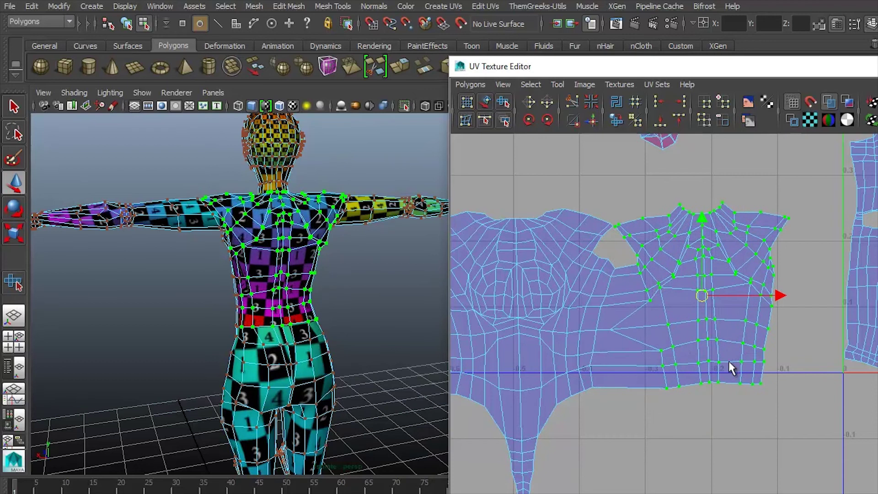
key("e")
key("w")
left_click_drag(729, 366, 620, 345)
key("e")
key("w")
key("e")
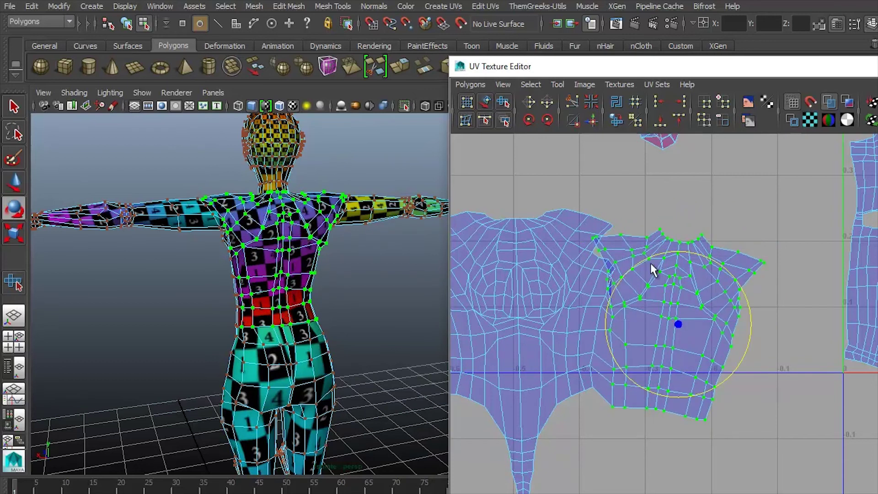
key("w")
left_click_drag(652, 268, 699, 300)
left_click_drag(410, 366, 293, 326, "alt")
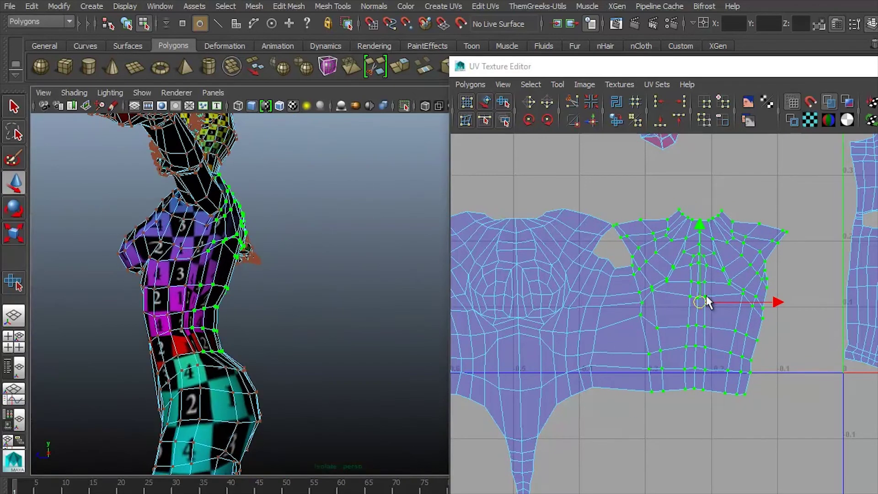
mouse_move(704, 300)
left_mouse_down()
mouse_move(666, 300)
mouse_move(701, 300)
left_mouse_up()
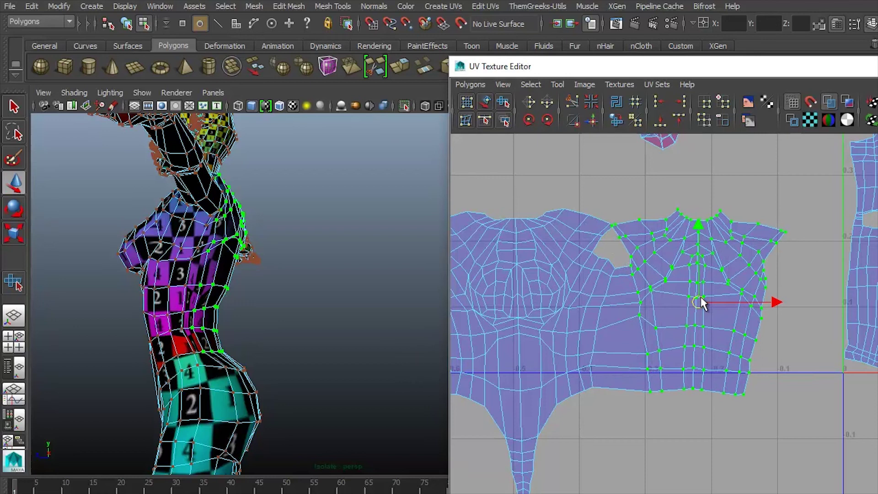
Use the Unfold brush to relax the torso shell's stretched waist band and upper-chest UVs.
left_click(504, 102)
mouse_move(585, 399)
left_mouse_down()
mouse_move(556, 406)
mouse_move(612, 402)
mouse_move(582, 396)
left_mouse_up()
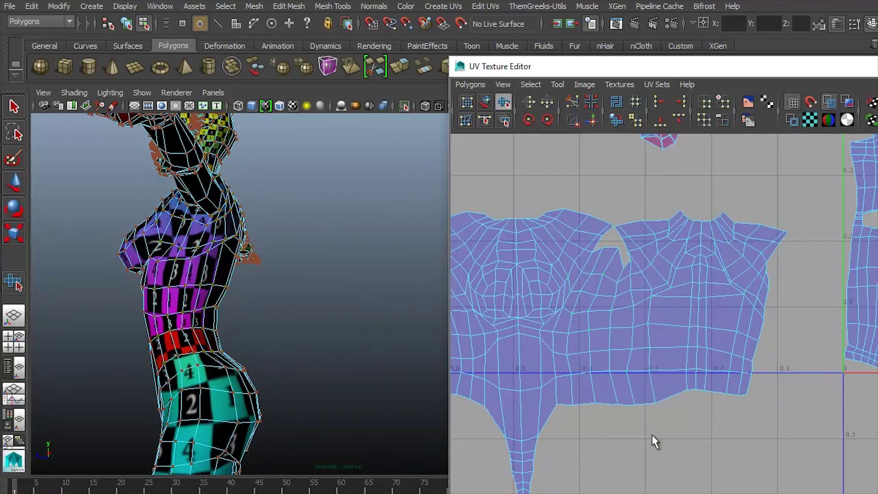
mouse_move(284, 292)
left_mouse_down("alt")
mouse_move(192, 278)
mouse_move(206, 275)
mouse_move(418, 397)
mouse_move(339, 357)
mouse_move(270, 369)
mouse_move(320, 371)
left_mouse_up("alt")
left_click_drag(575, 417, 647, 417)
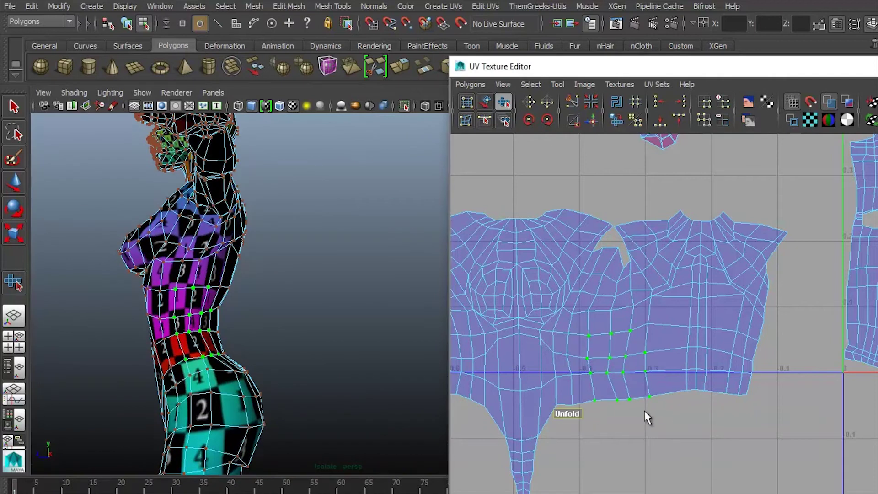
mouse_move(558, 431)
left_mouse_down()
mouse_move(554, 412)
mouse_move(619, 416)
left_mouse_up()
mouse_move(375, 288)
left_mouse_down("alt")
mouse_move(334, 270)
mouse_move(343, 274)
left_mouse_up("alt")
mouse_move(558, 202)
left_mouse_down()
mouse_move(594, 256)
mouse_move(723, 319)
mouse_move(561, 289)
left_mouse_up()
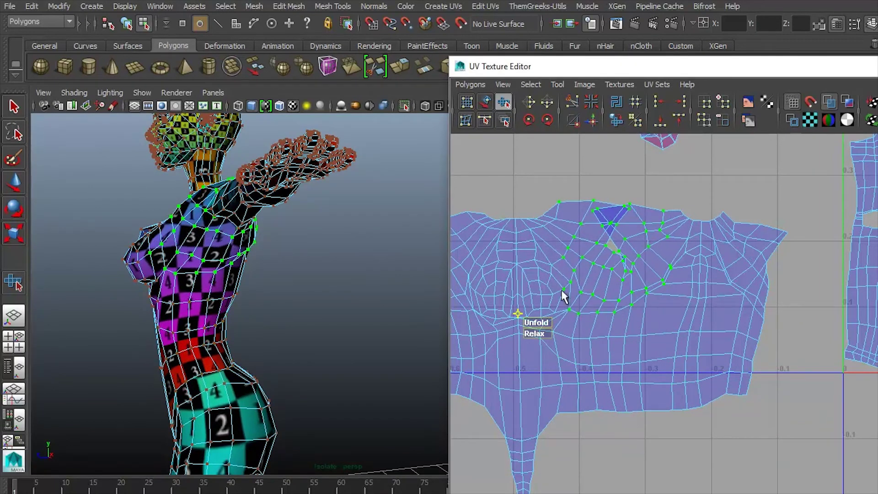
left_click_drag(348, 292, 214, 292, "alt")
right_click_drag(540, 235, 687, 297, "alt")
Select the overlapping triangle face at the torso shell's top and scale it narrower horizontally.
left_click(690, 293)
key("w")
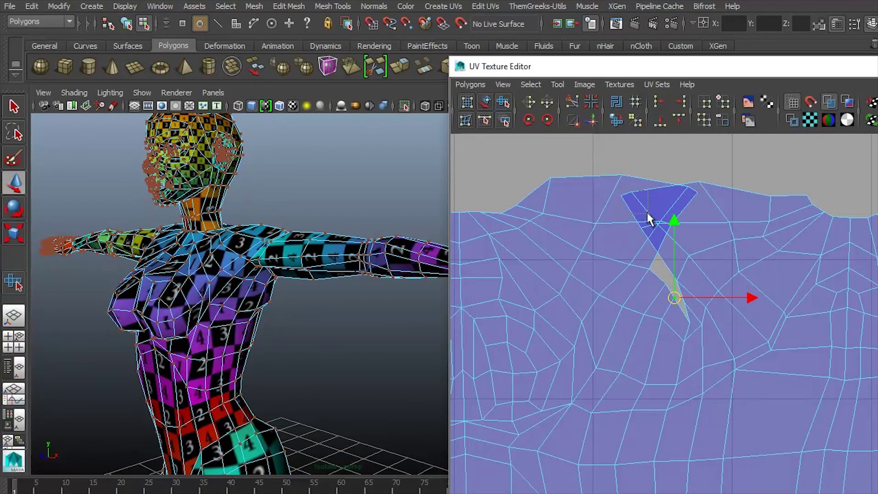
key("r")
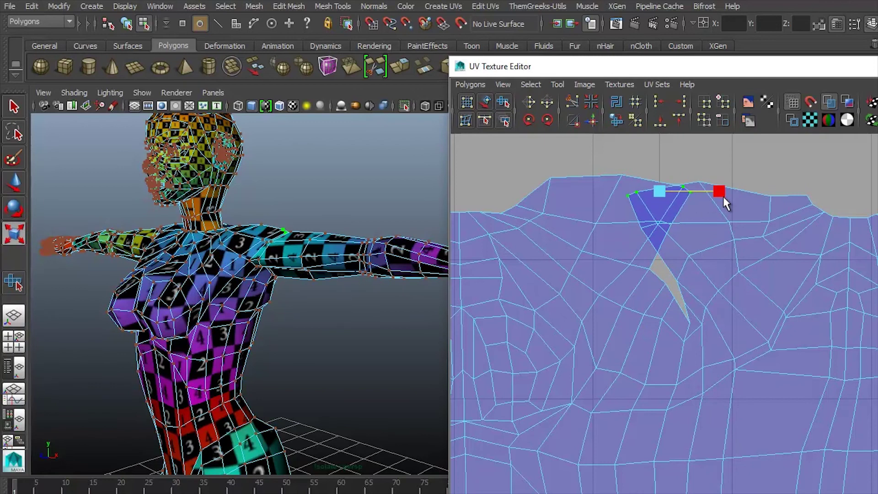
left_click_drag(732, 208, 691, 209)
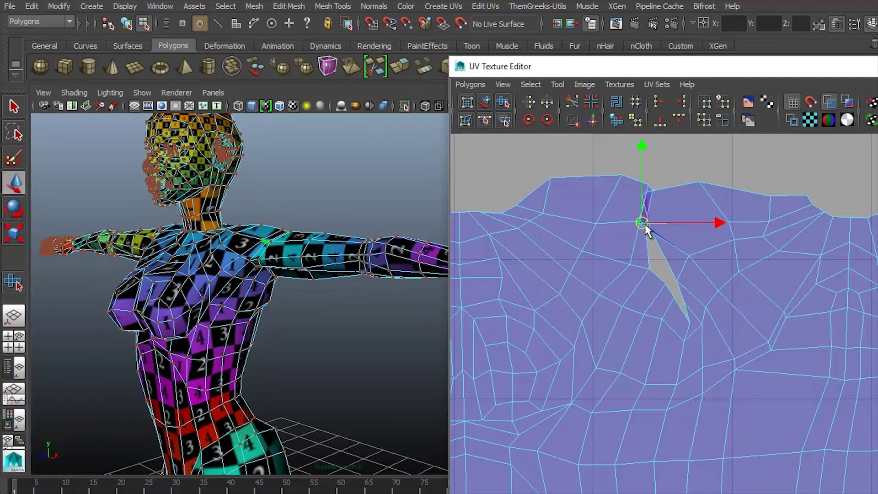
Tuck the narrowed face into the neckline gap, then return to object mode with F8.
scroll(646, 229, "up", 3)
middle_click_drag(674, 219, 804, 339, "alt")
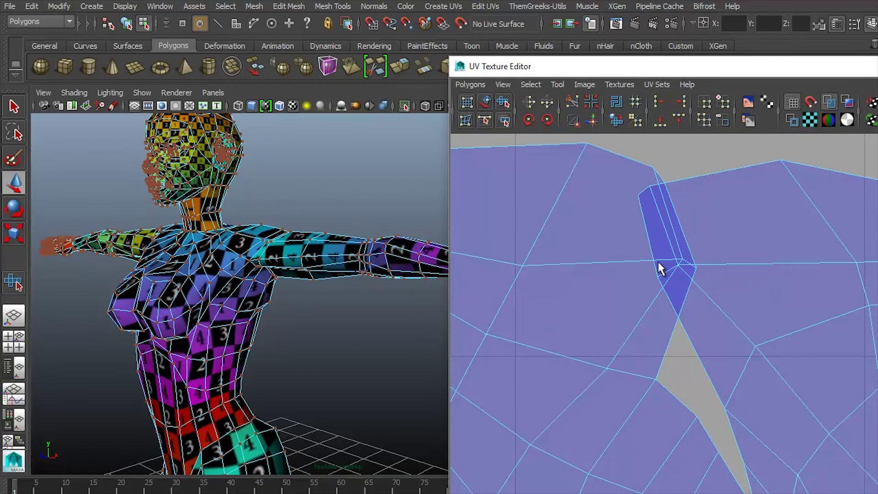
middle_click_drag(677, 270, 695, 236)
scroll(665, 183, "down", 4)
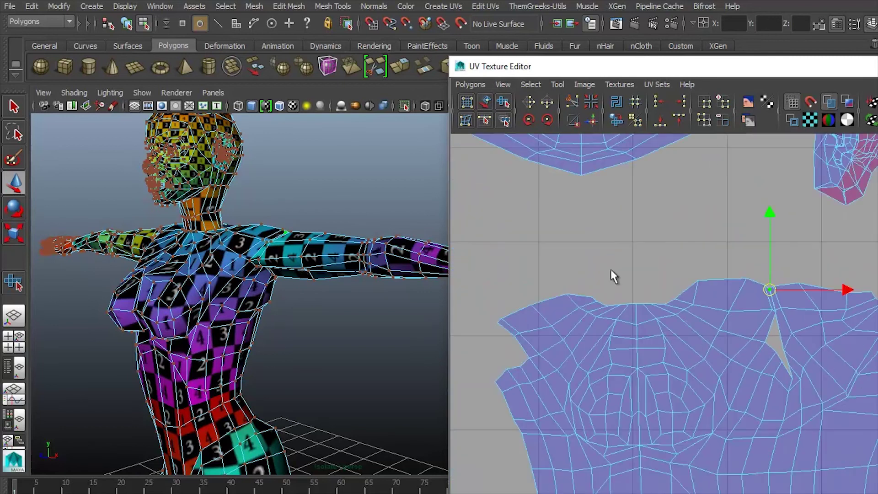
left_click_drag(393, 262, 327, 269, "alt")
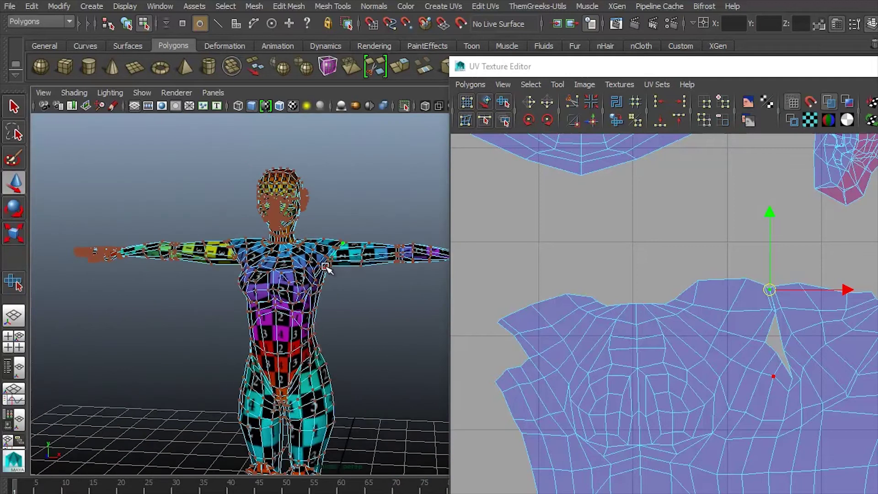
key("F8")
Frame the neck in edge mode, then frame and rotate the neck UVs in the face shell.
left_click(284, 250)
scroll(811, 303, "up", 5)
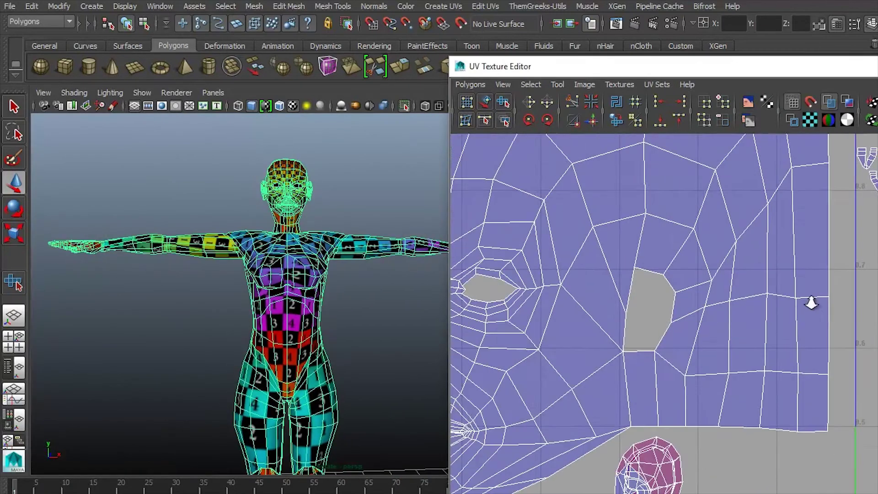
scroll(810, 303, "down", 3)
key("F10")
key("f")
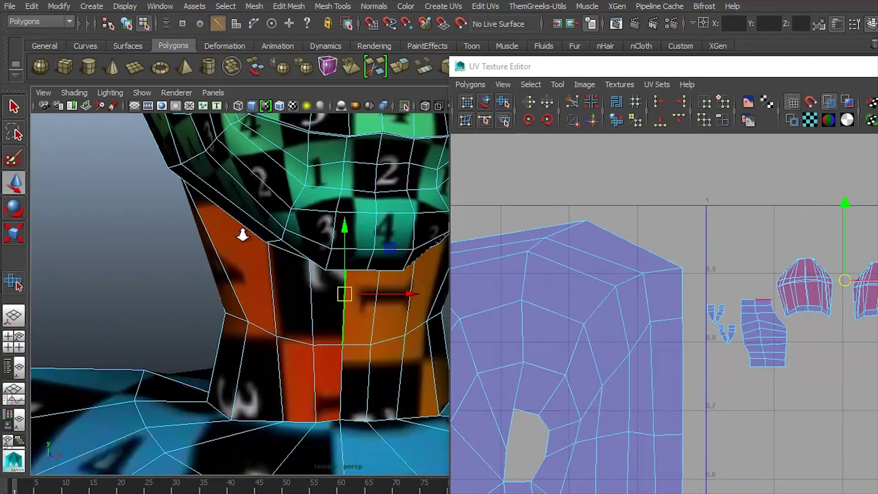
left_click(731, 145)
scroll(732, 145, "down", 3)
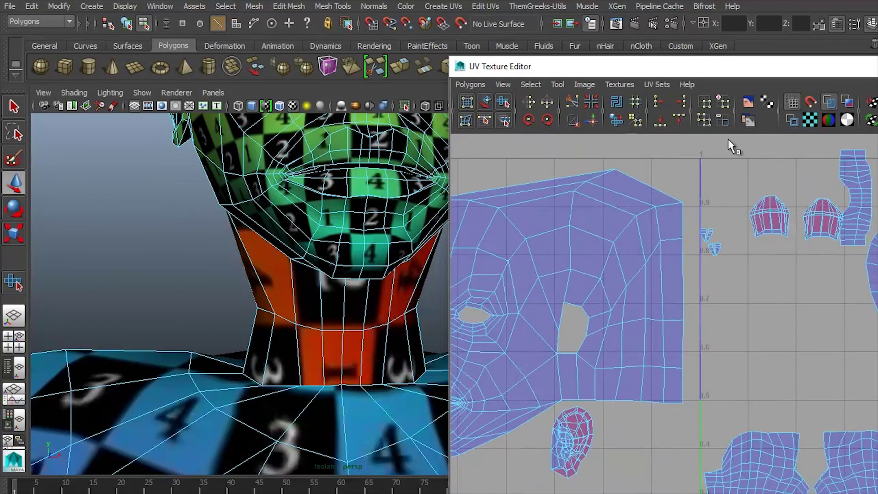
middle_click_drag(731, 145, 805, 206, "alt")
key("e")
mouse_move(844, 201)
left_mouse_down()
mouse_move(835, 178)
mouse_move(845, 199)
left_mouse_up()
Unfold the neck UVs into a flat strip and enlarge the neck shell.
left_click(643, 136)
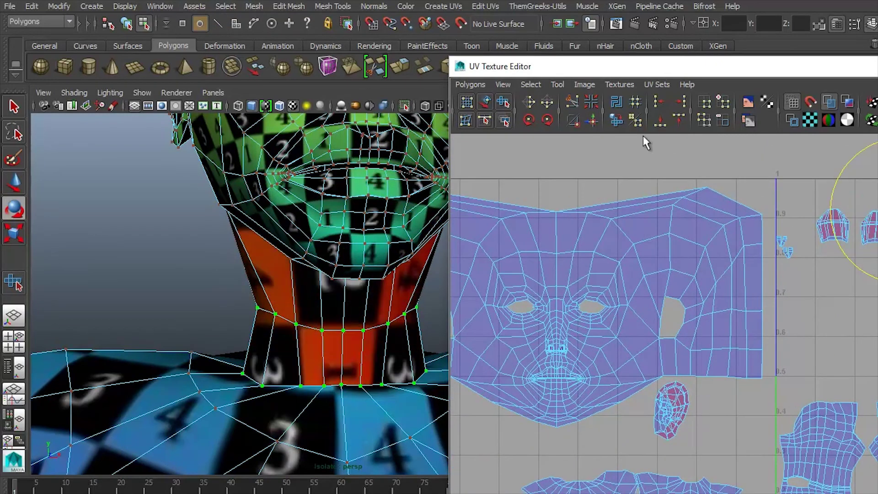
left_click(547, 120)
key("r")
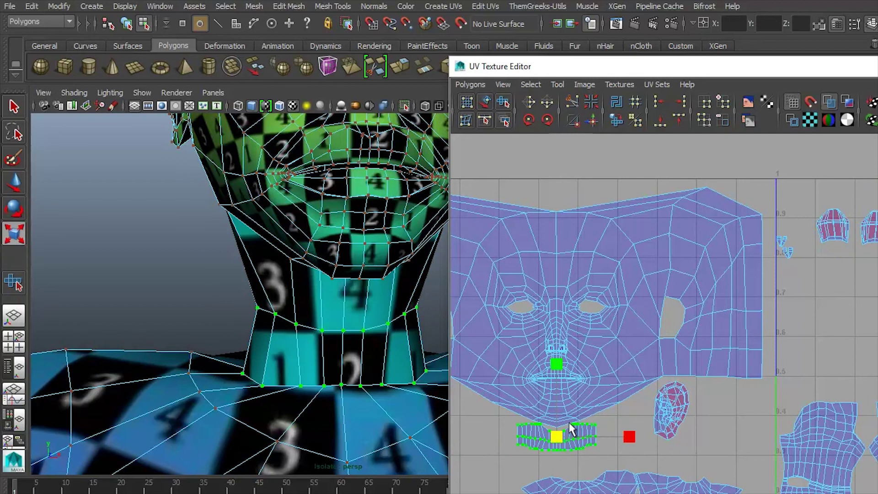
mouse_move(557, 437)
left_mouse_down()
mouse_move(555, 455)
mouse_move(557, 444)
left_mouse_up()
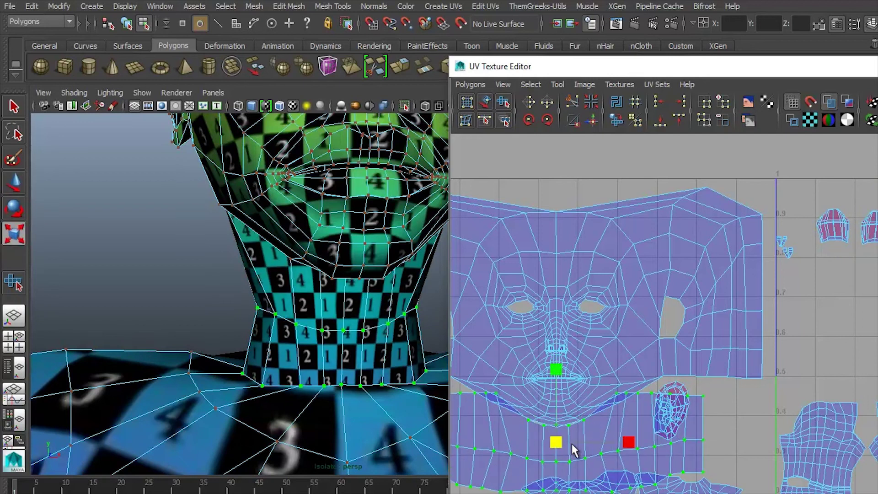
key("w")
scroll(607, 366, "up", 5)
Select chin and mouth UVs, unfold the neck and chin area, and shift the neck UVs right.
left_click(735, 327)
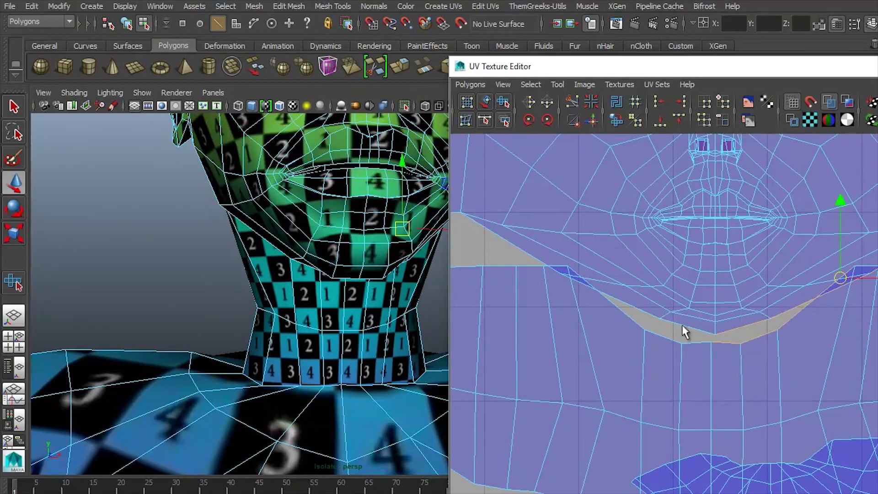
scroll(804, 320, "down", 3)
left_click(778, 295)
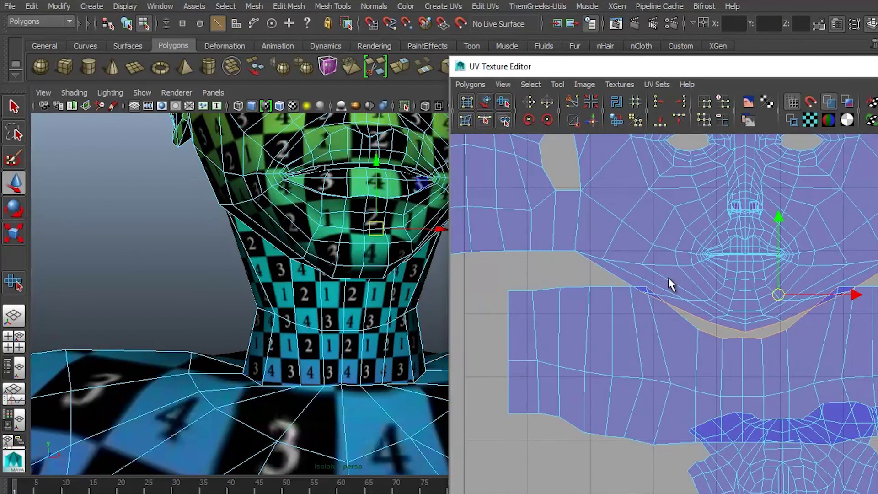
left_click(712, 295, "shift")
left_click(586, 121)
scroll(619, 160, "down", 3)
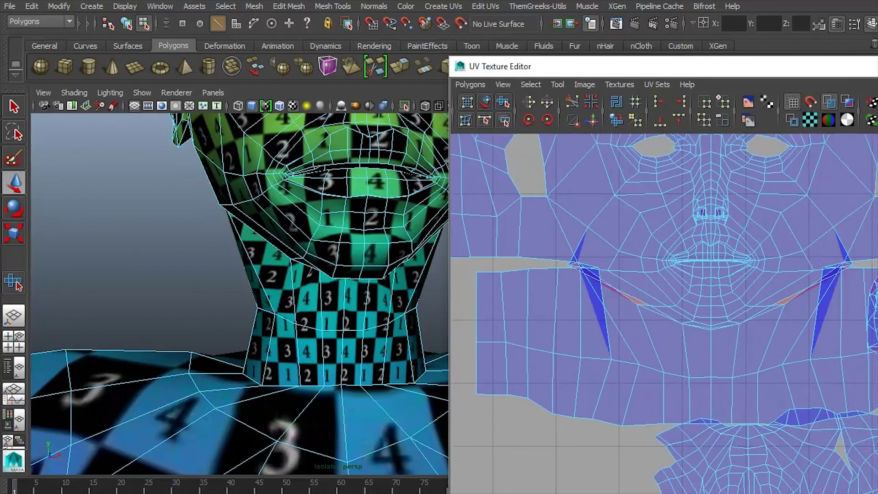
right_click_drag(755, 299, 836, 333)
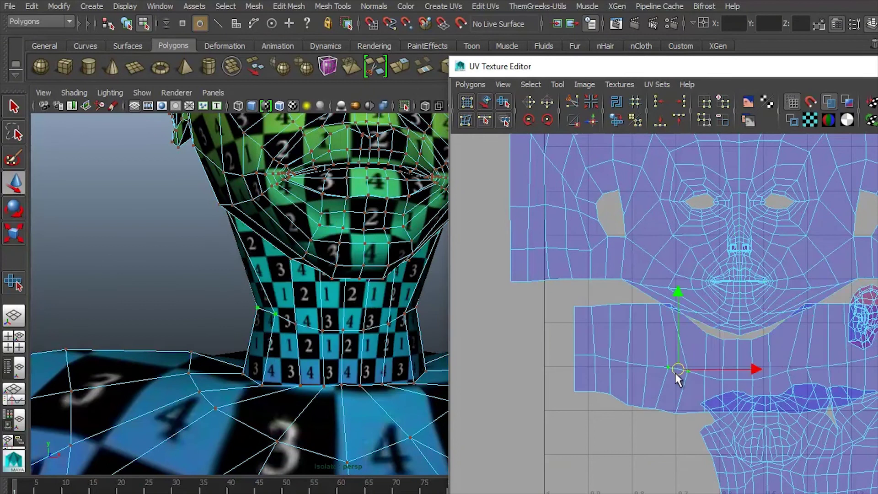
left_click_drag(676, 373, 741, 366)
Select the mouth-corner edges across the upper layout and unfold them flat.
right_click_drag(736, 341, 732, 319)
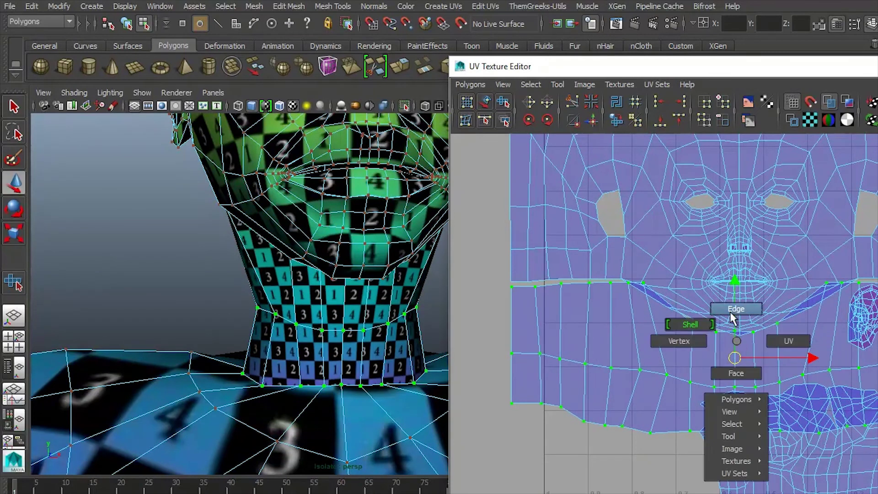
scroll(529, 174, "down", 3)
left_click_drag(533, 146, 862, 287)
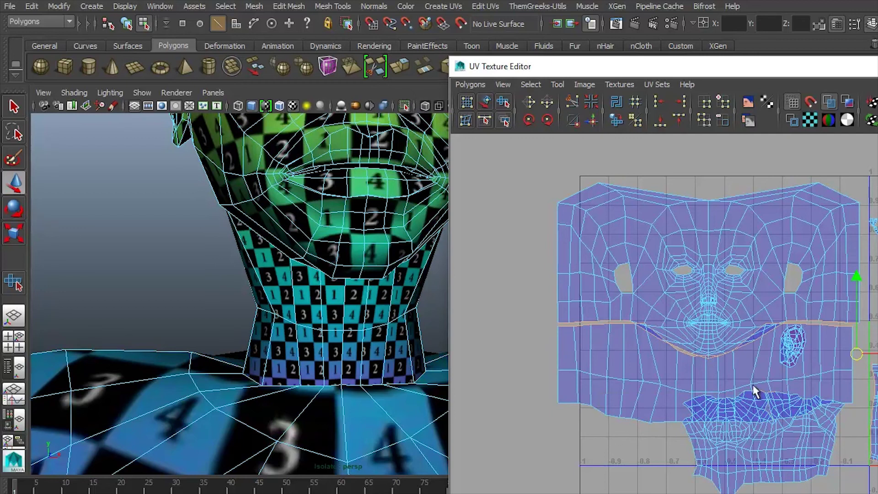
middle_click_drag(835, 345, 748, 299, "alt")
scroll(804, 163, "down", 2)
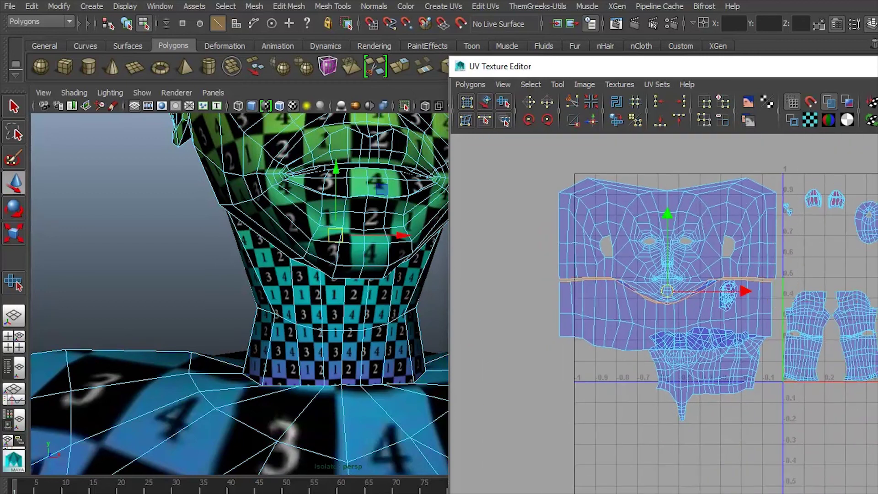
scroll(630, 284, "up", 5)
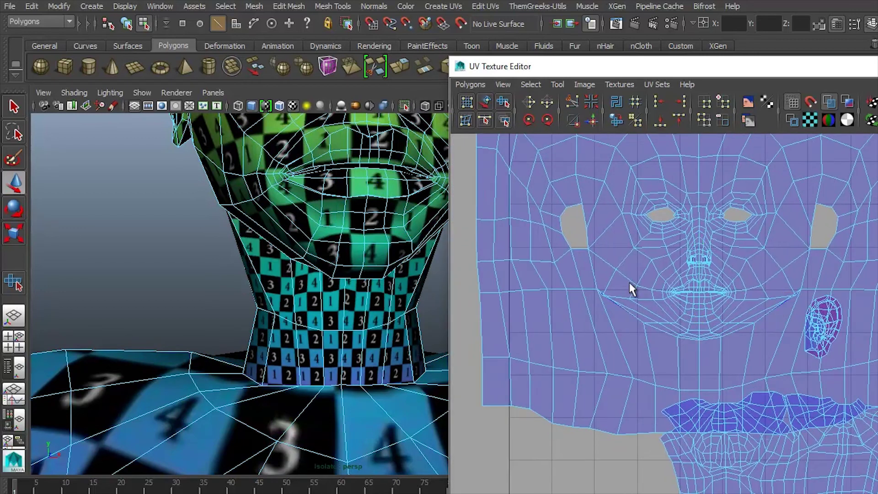
scroll(795, 323, "up", 2)
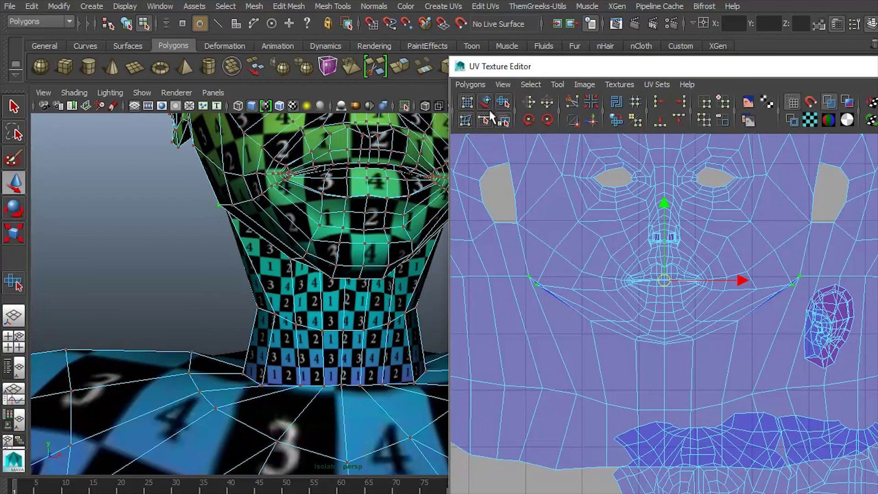
left_click(503, 101)
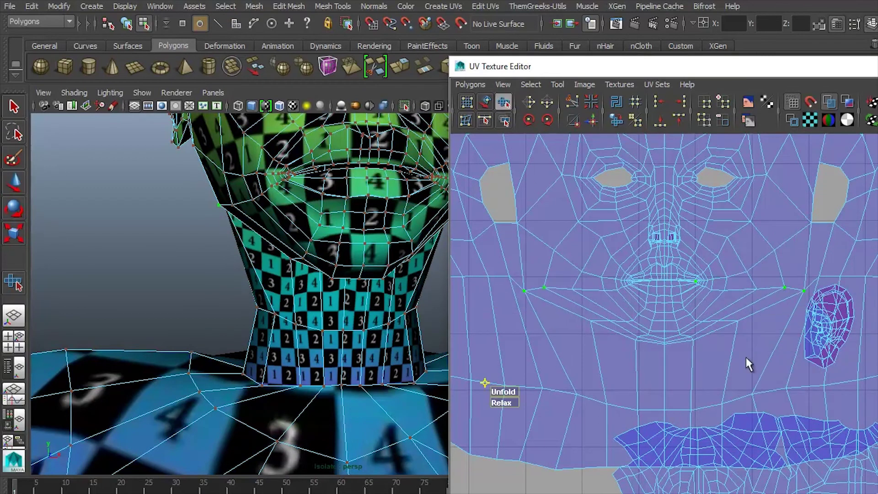
scroll(745, 357, "down", 5)
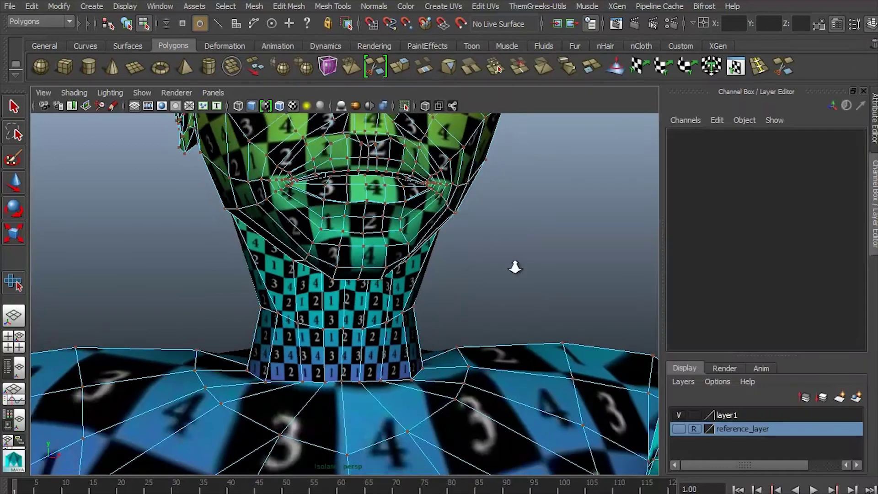
Return to the full 3D view in object mode and orbit around the legs and torso.
left_click_drag(514, 265, 332, 277, "alt")
key("F8")
scroll(263, 294, "down", 5)
scroll(495, 386, "down", 2)
middle_click_drag(495, 385, 474, 275, "alt")
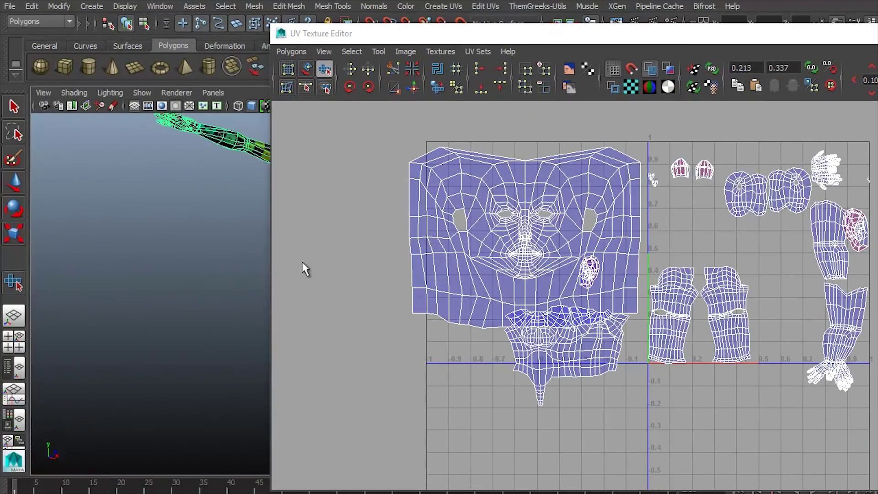
scroll(245, 349, "up", 5)
left_click_drag(245, 349, 142, 282, "alt")
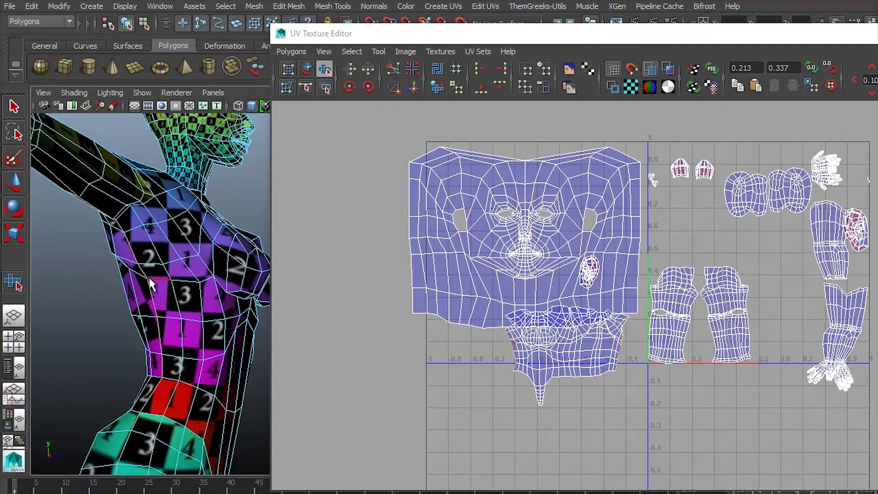
scroll(650, 238, "up", 10)
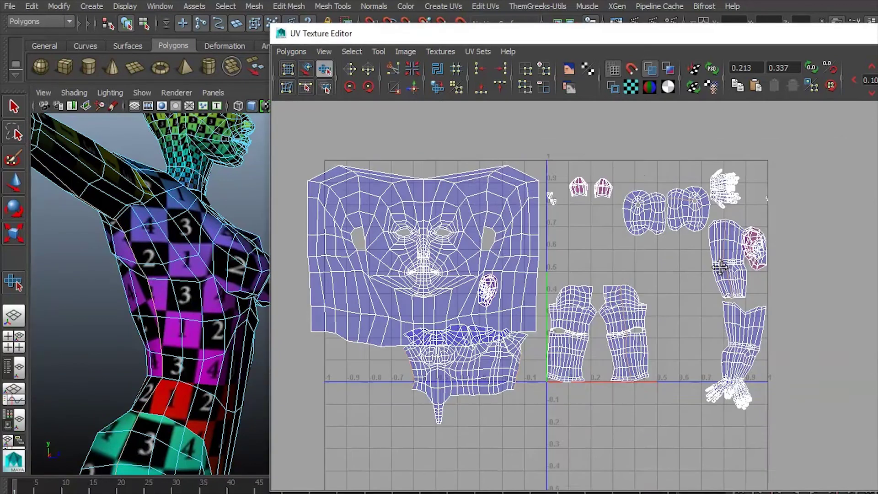
Select the edge loop along the arm shell in the UV Texture Editor.
middle_click_drag(679, 235, 653, 249, "alt")
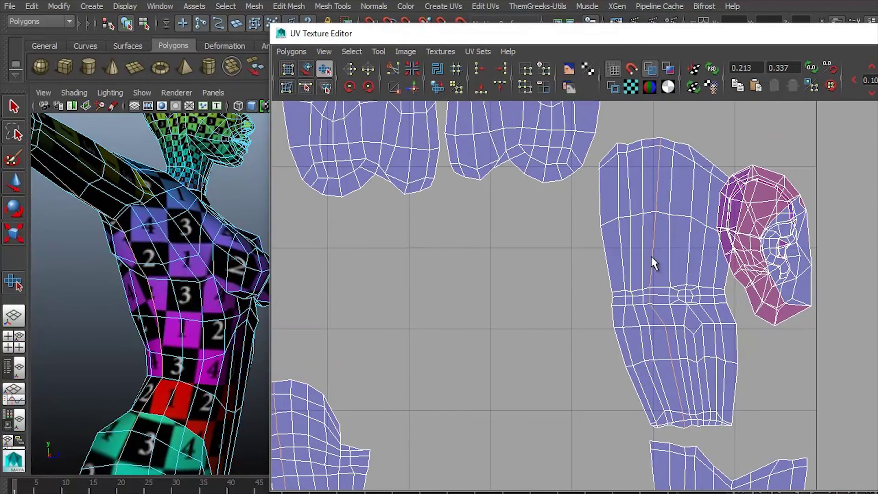
scroll(617, 252, "down", 3)
scroll(666, 222, "up", 2)
key("F10")
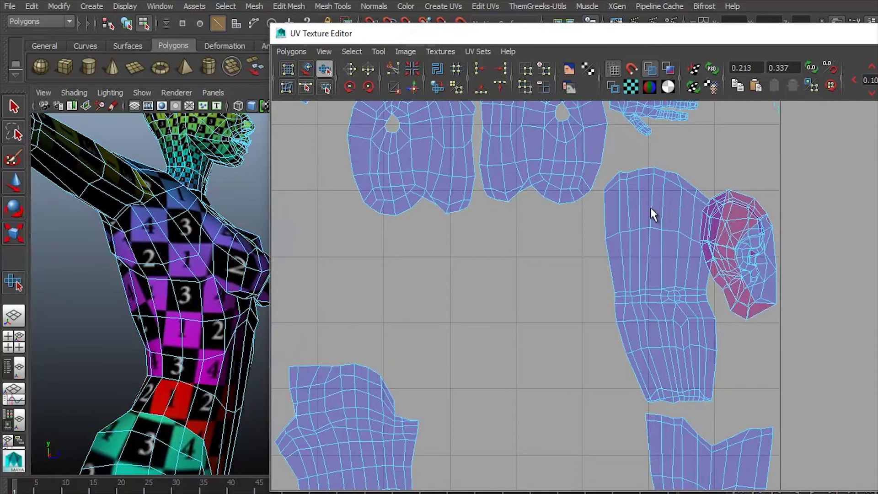
key("w")
double_click(651, 209)
scroll(658, 215, "down", 1)
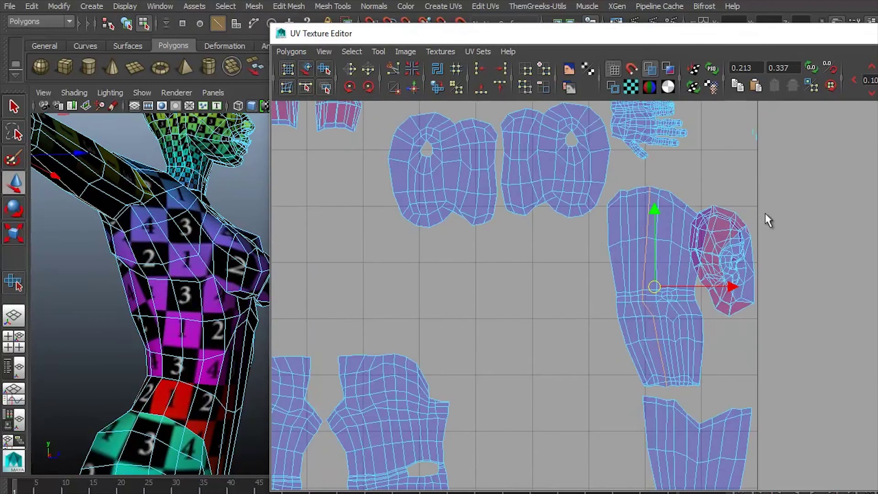
middle_click_drag(768, 221, 666, 243, "alt")
scroll(667, 242, "up", 2)
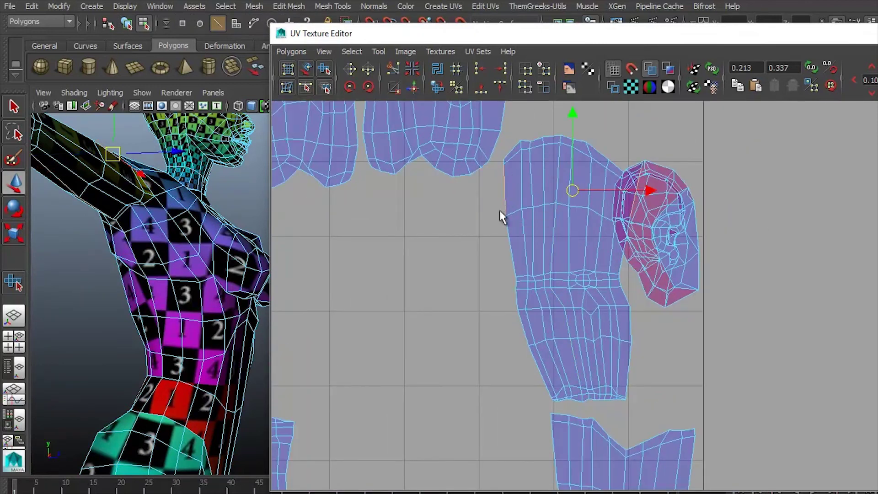
Move the arm shell to the right and convert the selection to the arm shell's UVs.
middle_click_drag(514, 276, 516, 227, "alt")
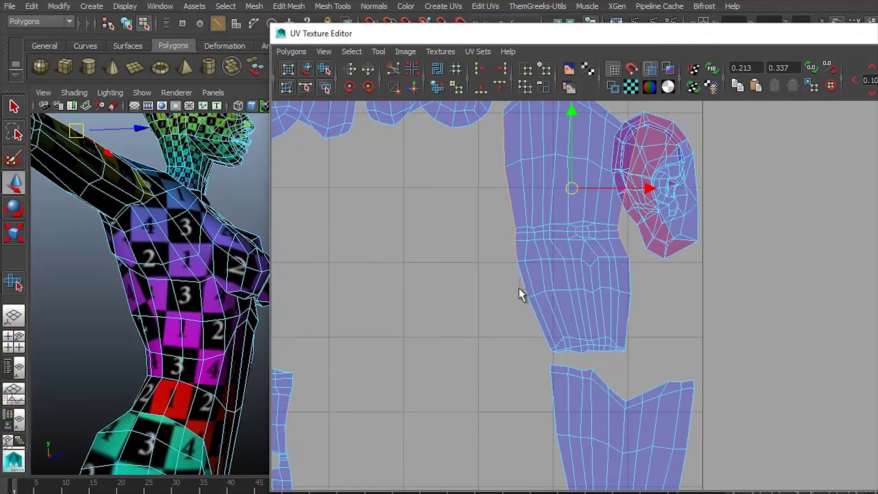
left_click_drag(514, 178, 568, 177)
middle_click_drag(568, 176, 423, 236, "alt")
right_click(420, 237, "ctrl")
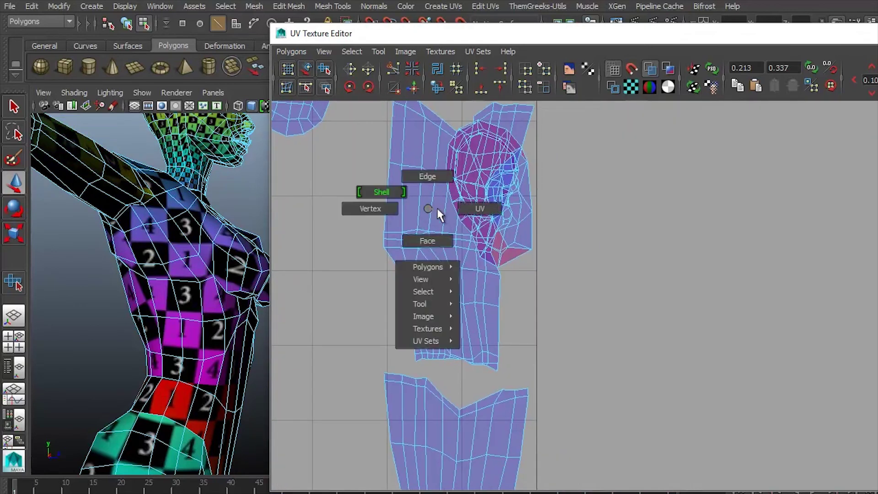
left_click(477, 237)
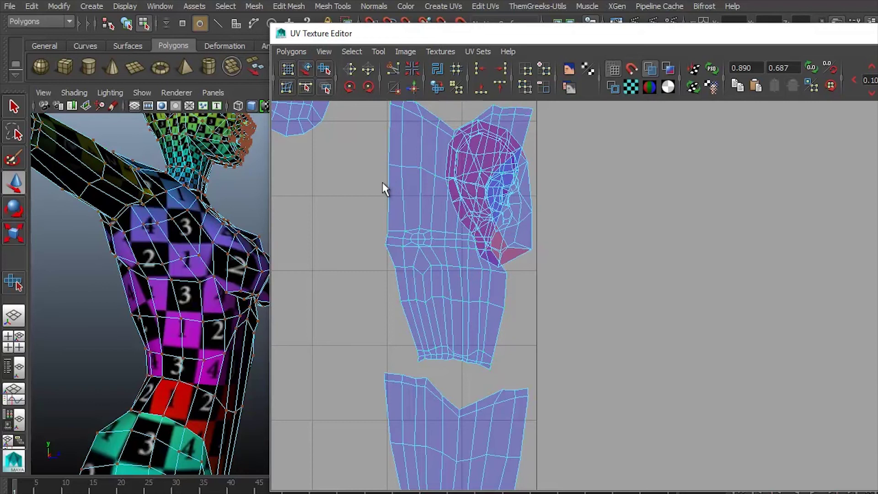
scroll(504, 235, "down", 5)
Park the arm shell in empty space to the right and move the hand shell near the wrist.
left_click_drag(556, 260, 734, 202)
middle_click_drag(733, 202, 717, 270, "alt")
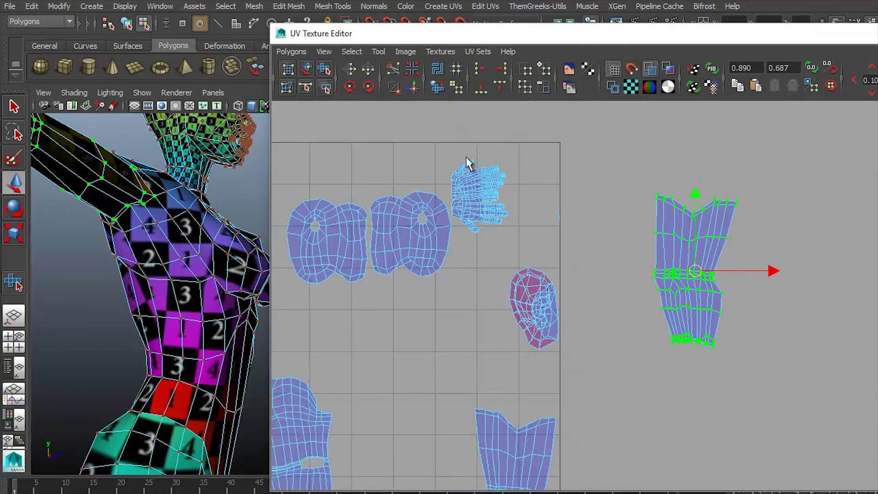
left_click(467, 166)
left_click_drag(478, 191, 690, 353)
key("e")
key("w")
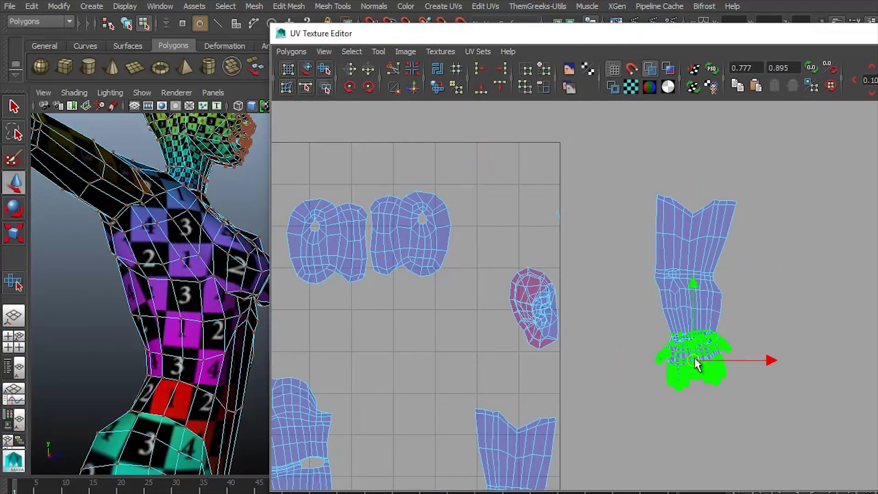
scroll(689, 270, "up", 5)
middle_click_drag(690, 270, 647, 364, "alt")
key("e")
key("w")
left_click_drag(635, 469, 597, 444)
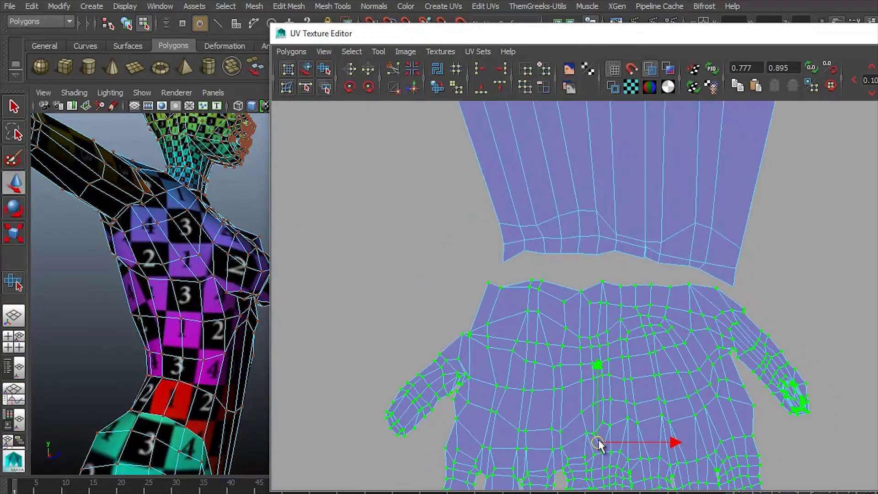
Frame the wrist in the 3D view and select the edge loop across it.
key("f")
left_click_drag(347, 33, 569, 33)
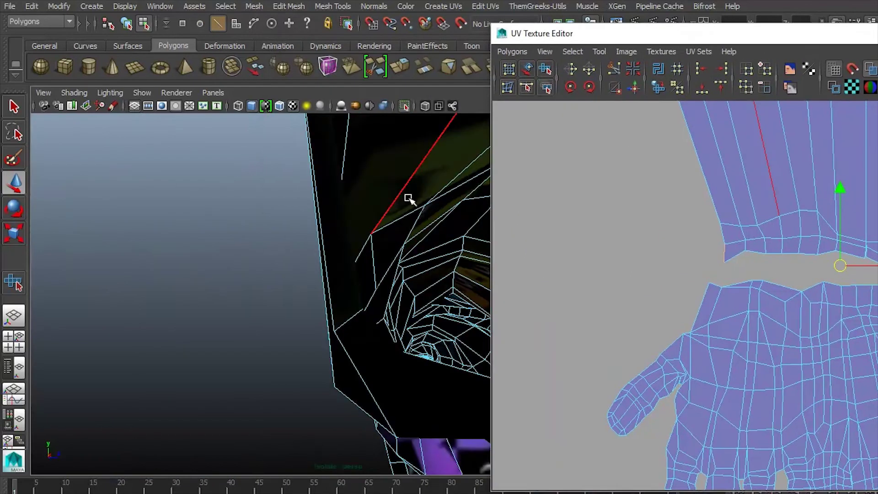
right_click_drag(137, 307, 315, 226, "alt")
left_click(311, 219)
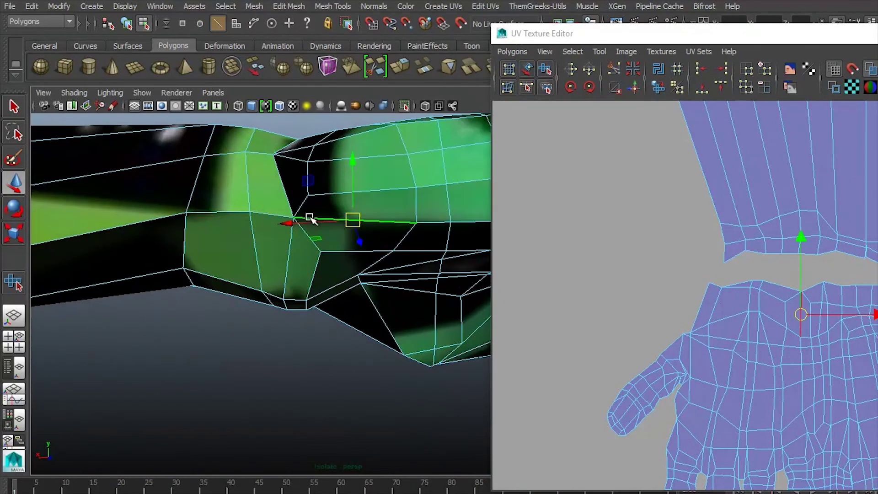
middle_click_drag(807, 359, 778, 314, "alt")
mouse_move(256, 275)
left_mouse_down("alt")
mouse_move(190, 237)
mouse_move(361, 261)
mouse_move(264, 286)
left_mouse_up("alt")
double_click(240, 278)
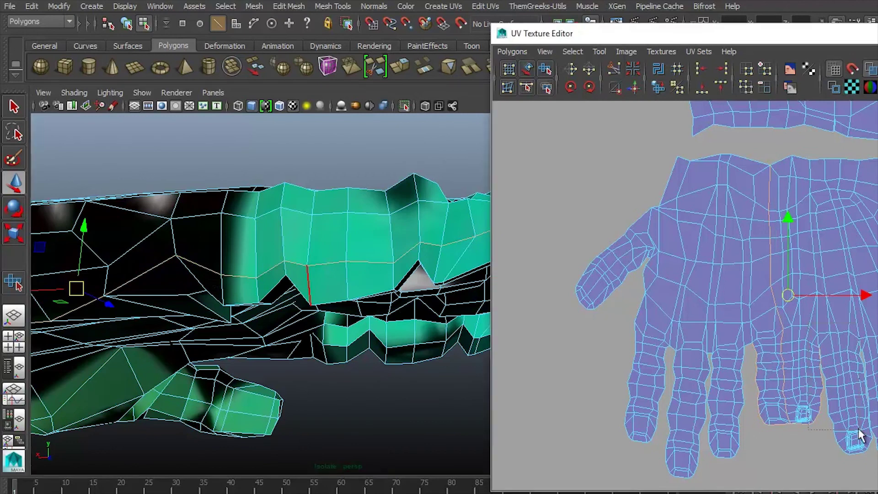
scroll(777, 274, "up", 3)
right_click(869, 192)
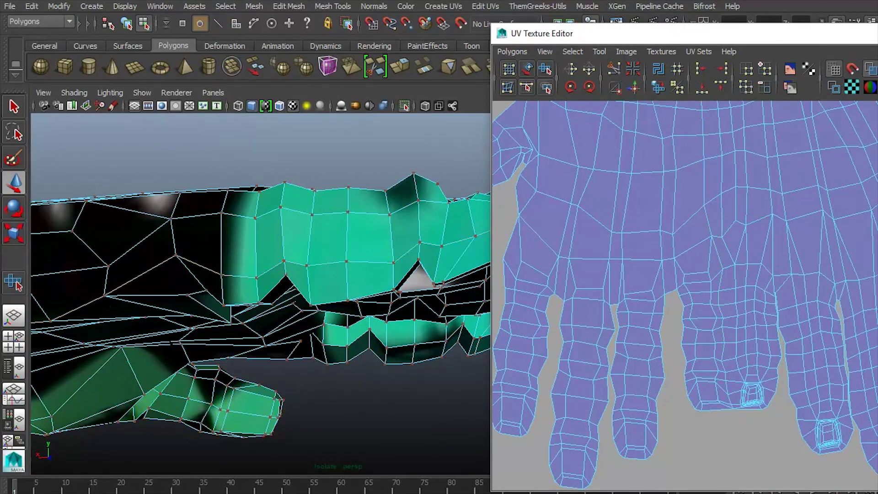
scroll(741, 169, "down", 3)
scroll(557, 260, "up", 2)
scroll(679, 285, "up", 2)
Rotate the hand shell clockwise so it sits beside the other hand with fingers pointing left.
key("w")
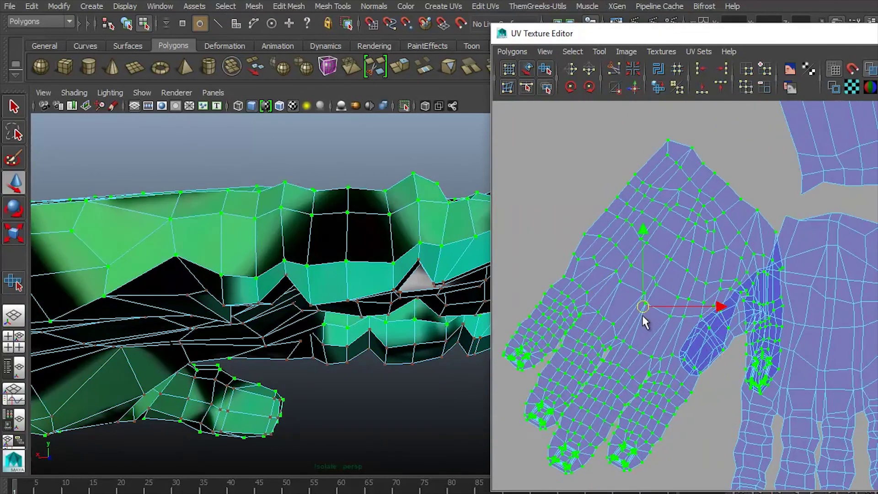
scroll(642, 315, "up", 2)
key("e")
left_click_drag(630, 238, 638, 256)
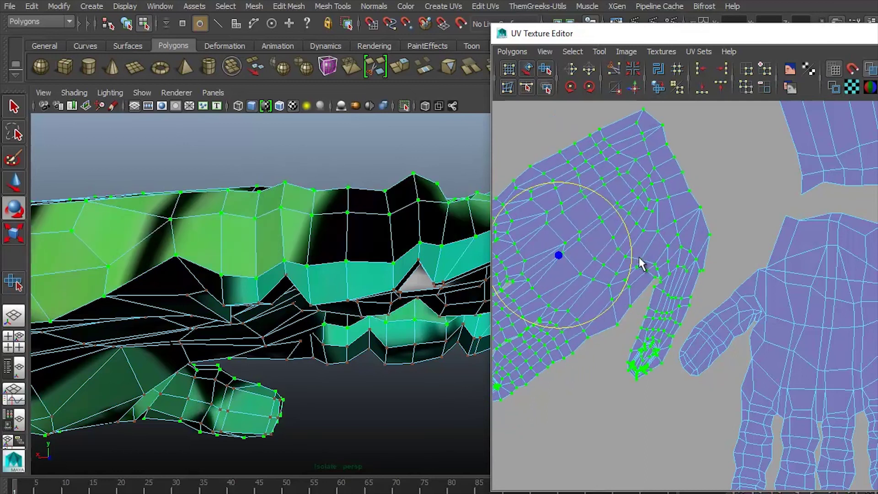
key("w")
key("e")
left_click_drag(641, 215, 661, 255)
key("w")
scroll(767, 228, "up", 2)
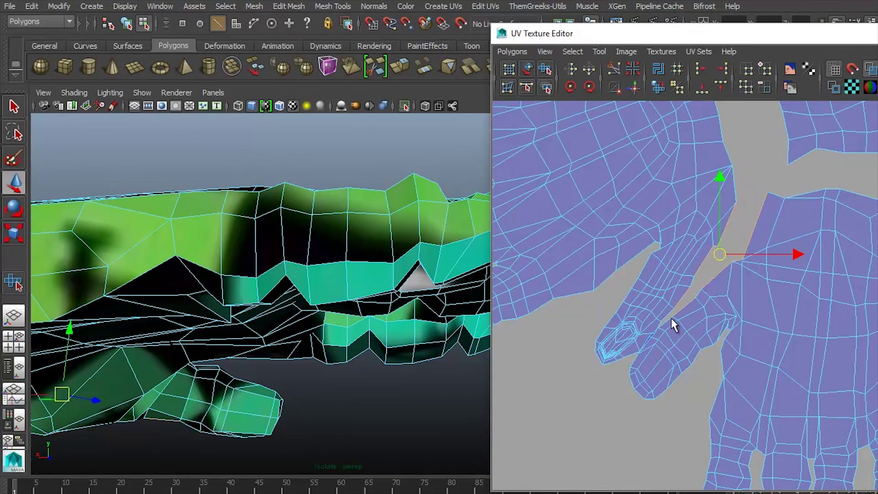
scroll(671, 317, "up", 3)
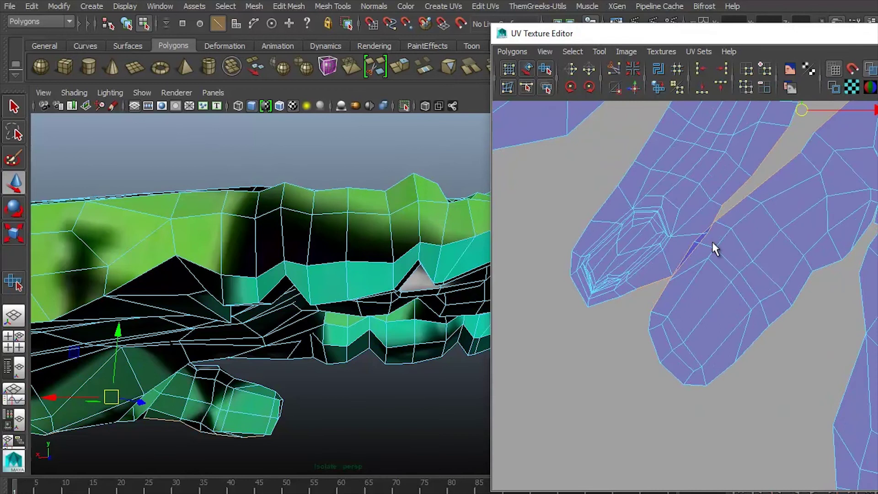
scroll(860, 302, "down", 5)
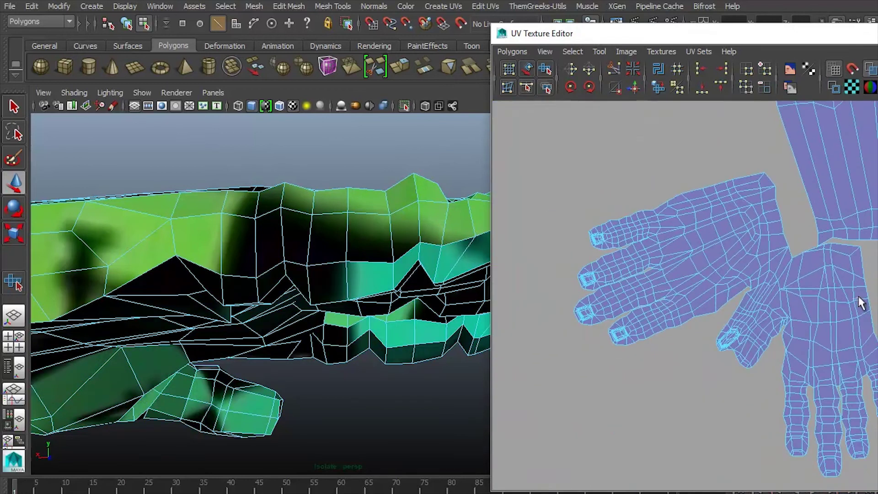
Move the other hand shell onto the arm and relax the stretched wrist UVs.
left_click(750, 323)
mouse_move(750, 323)
left_mouse_down()
mouse_move(810, 304)
mouse_move(823, 329)
left_mouse_up()
scroll(841, 301, "up", 3)
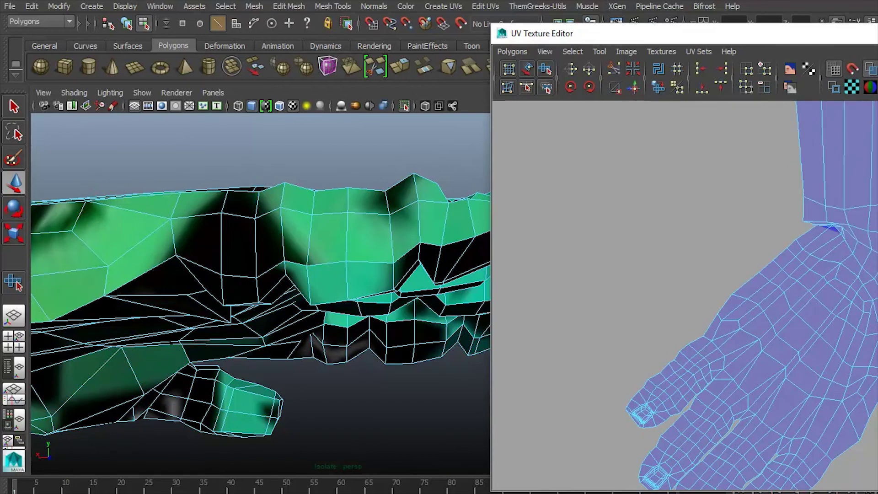
scroll(875, 296, "down", 2)
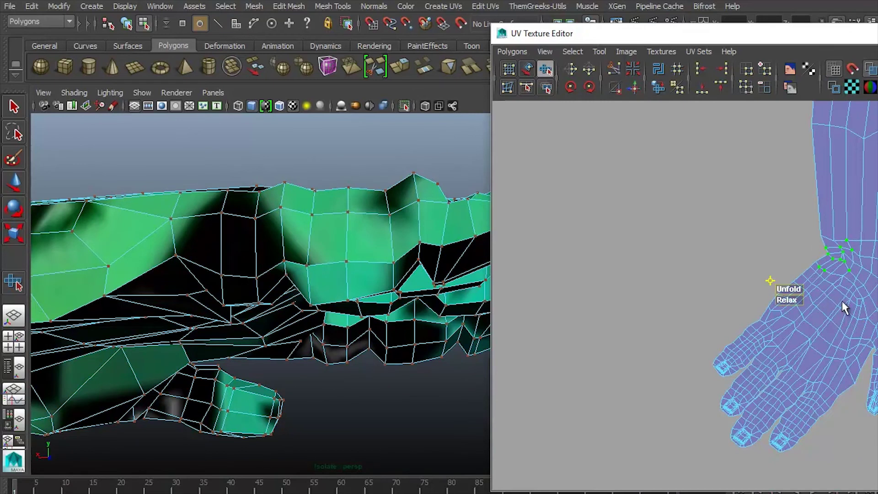
scroll(873, 275, "up", 6)
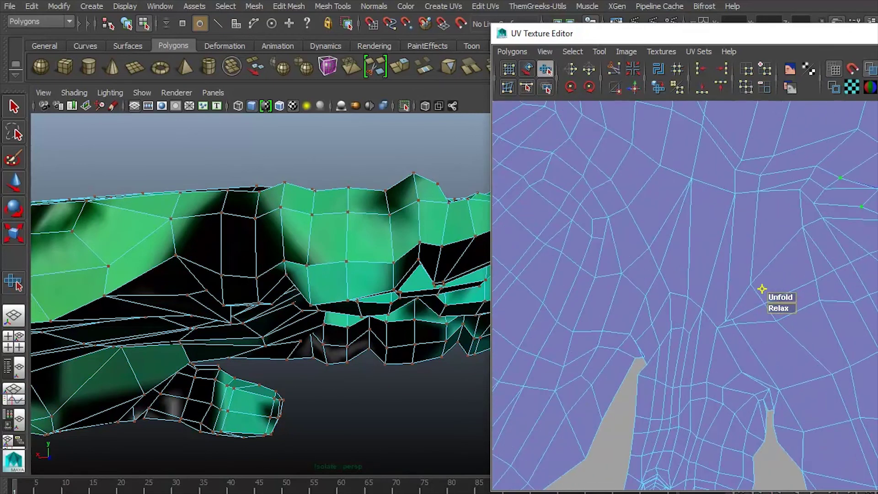
left_click_drag(842, 279, 832, 303)
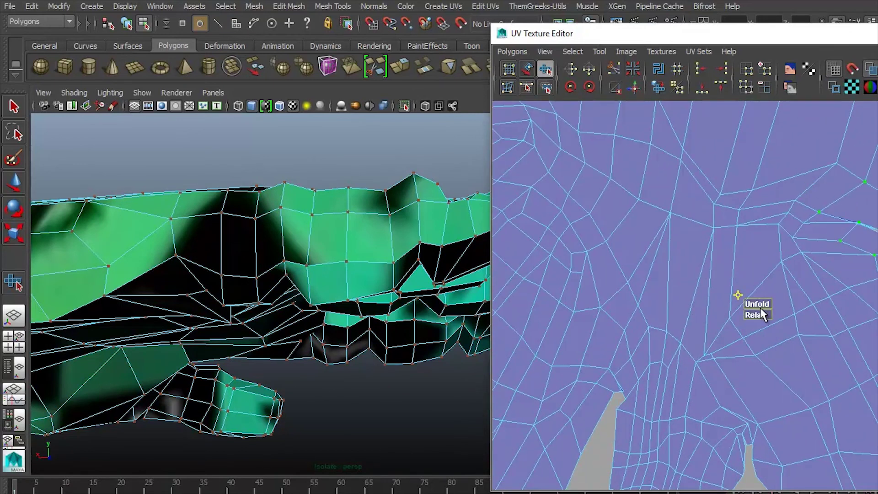
left_click_drag(739, 312, 767, 316)
scroll(773, 292, "down", 5)
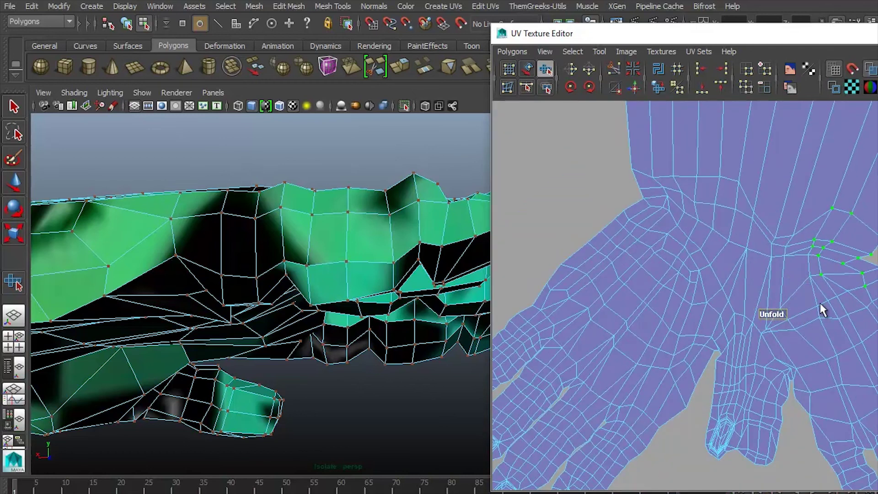
scroll(808, 292, "down", 6)
Return the character to object mode and unfold the selected UVs.
right_click_drag(343, 257, 402, 241)
key("f")
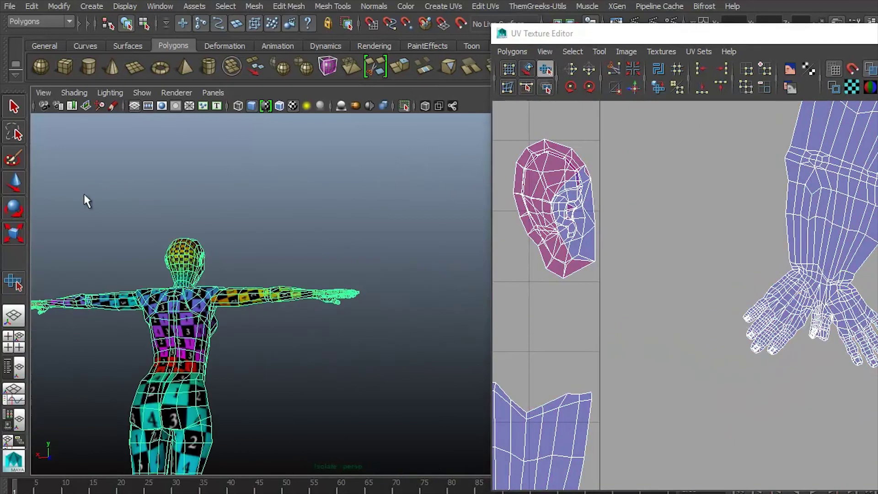
left_click_drag(84, 198, 229, 265, "alt")
scroll(366, 274, "up", 5)
scroll(526, 282, "down", 2)
scroll(527, 285, "down", 5)
scroll(682, 190, "up", 6)
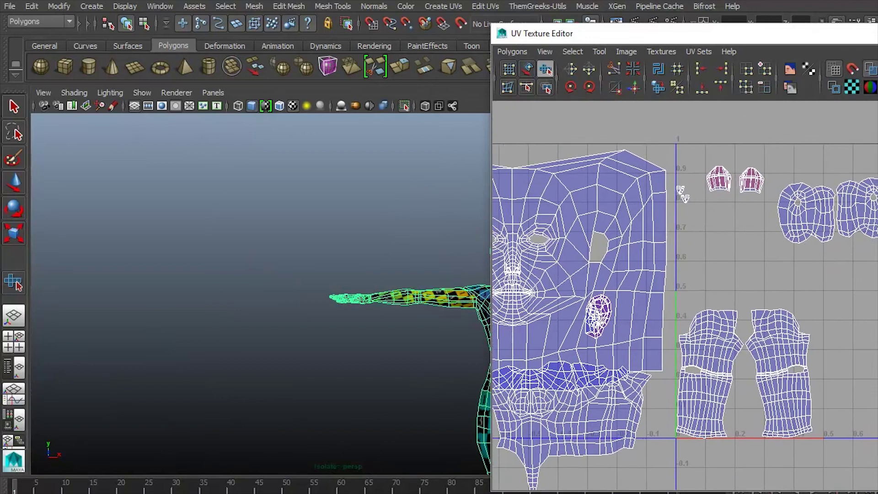
left_click(512, 51)
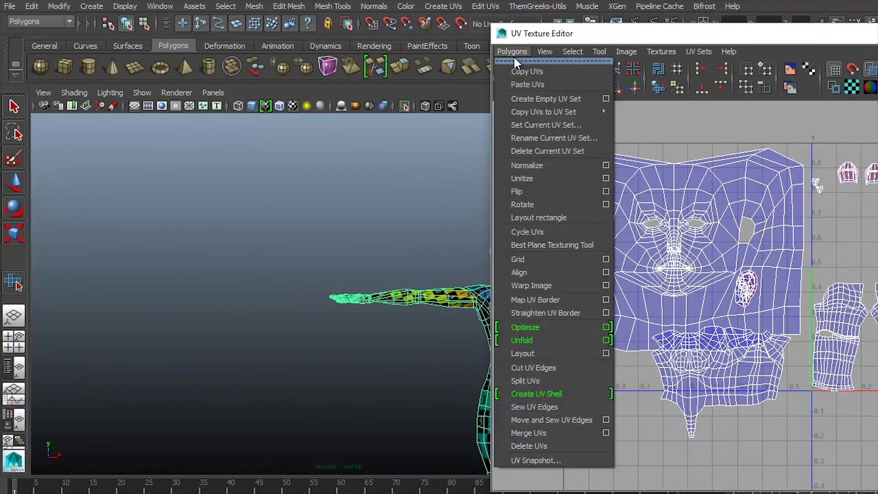
left_click(564, 339)
Select the whole face UV shell and unfold it flat, then clear the selection.
key("f")
scroll(325, 327, "down", 2)
key("F11")
right_click(793, 303, "shift")
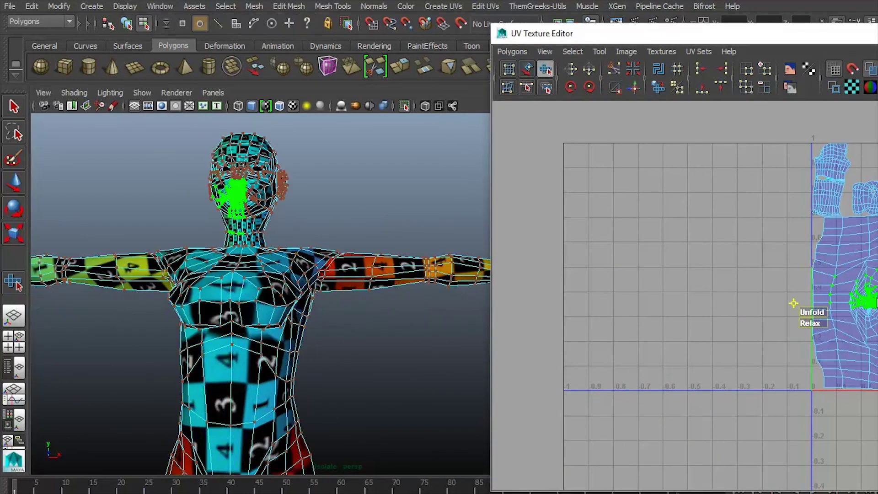
key("w")
right_click_drag(793, 303, 854, 224, "shift")
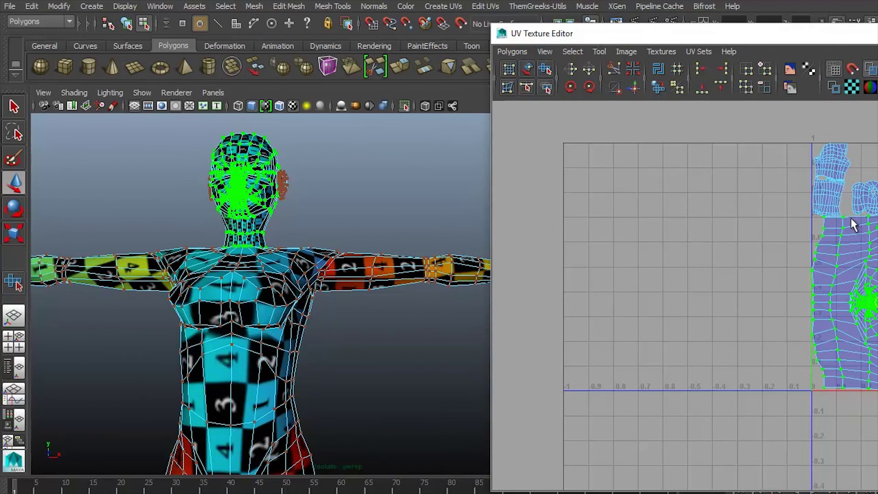
left_click(570, 87)
left_click(748, 241)
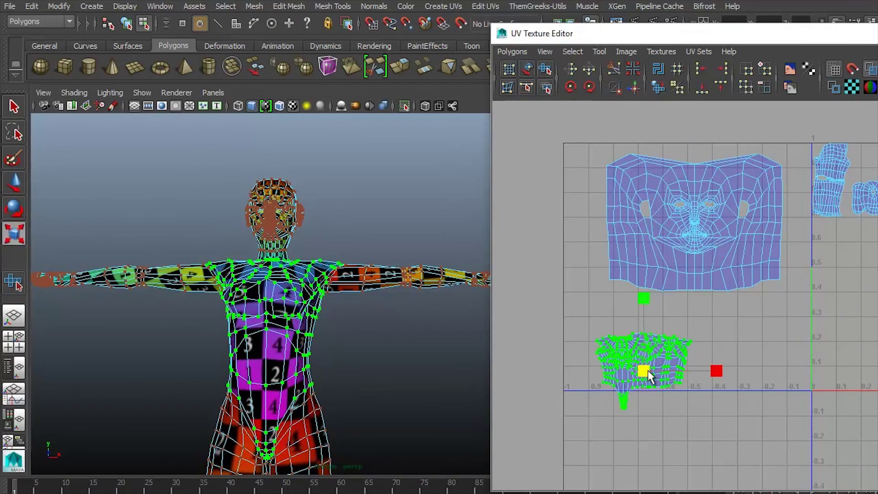
Unfold the torso UVs and move the torso shell below the face shell.
key("r")
left_click_drag(330, 256, 382, 252, "alt")
key("w")
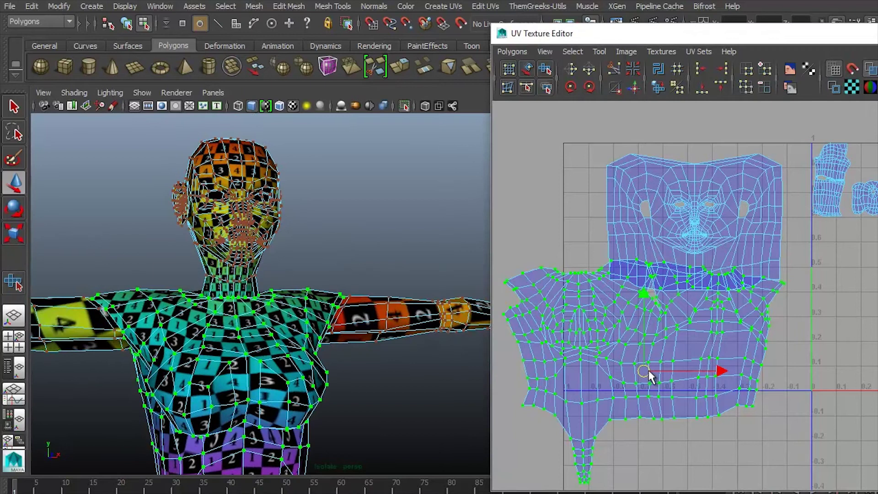
left_click_drag(644, 372, 717, 411)
scroll(842, 236, "down", 2)
scroll(839, 229, "down", 3)
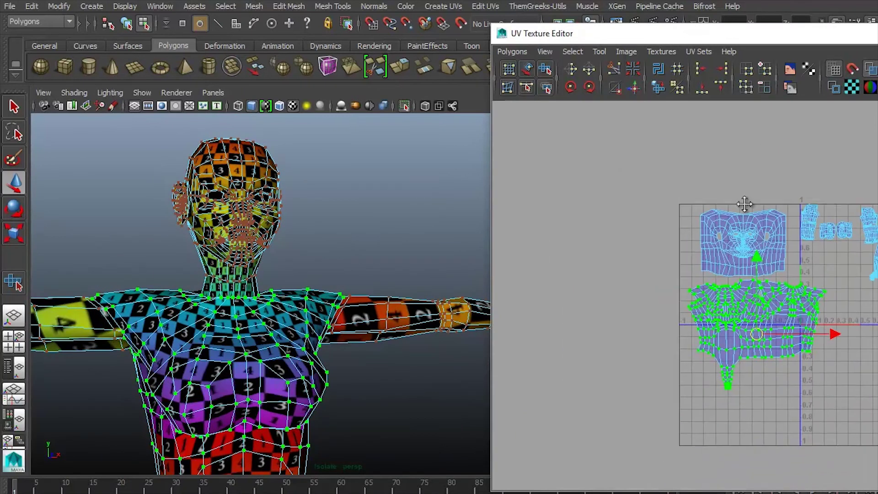
Select a whole arm shell and move it onto the other arm shell.
left_click(825, 198)
scroll(641, 231, "up", 5)
middle_click_drag(595, 312, 739, 307, "alt")
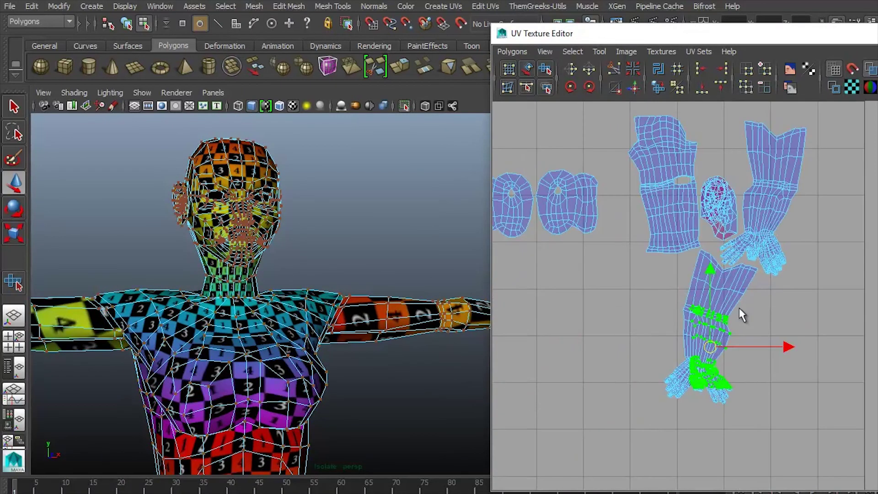
right_click_drag(714, 344, 769, 276, "ctrl")
left_click_drag(719, 329, 862, 228)
scroll(771, 201, "up", 3)
scroll(776, 225, "down", 1)
scroll(867, 231, "down", 2)
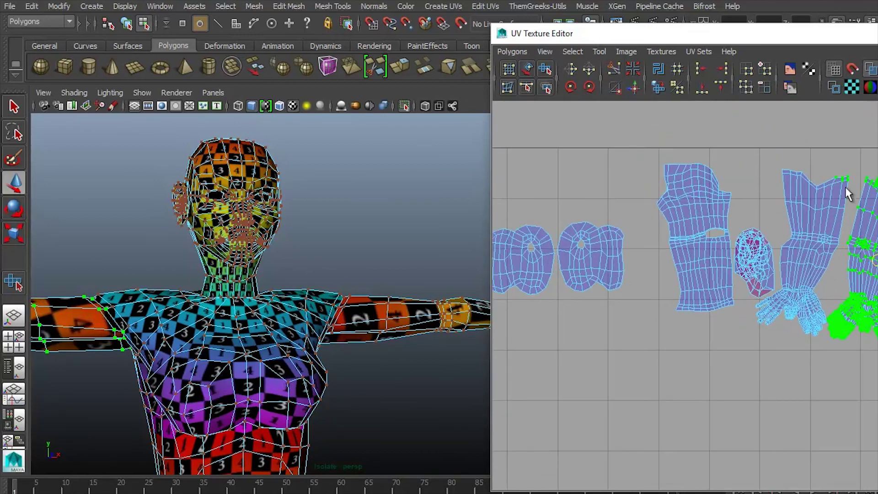
Enlarge both arm shells together and shift them to the right.
left_click_drag(849, 192, 778, 348, "shift")
key("r")
left_click_drag(844, 255, 869, 254)
key("w")
middle_click_drag(843, 273, 757, 236, "alt")
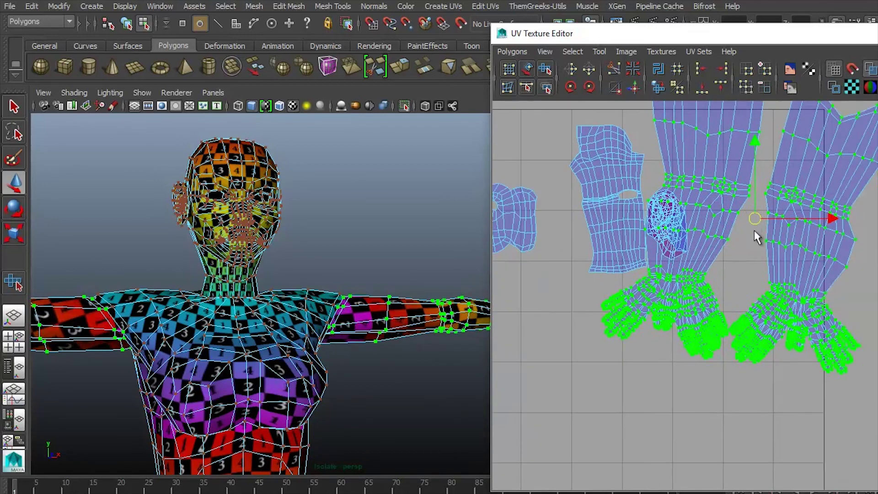
left_click_drag(757, 236, 876, 247)
Undo the arm shell edits back to the layout with nothing selected.
key("ctrl+z")
key("ctrl+z")
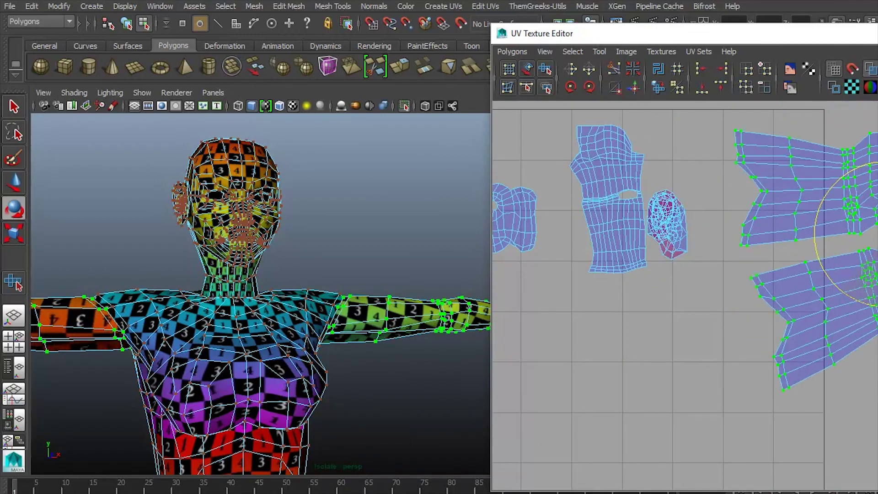
key("shift+z")
key("shift+z")
key("ctrl+z")
key("ctrl+z")
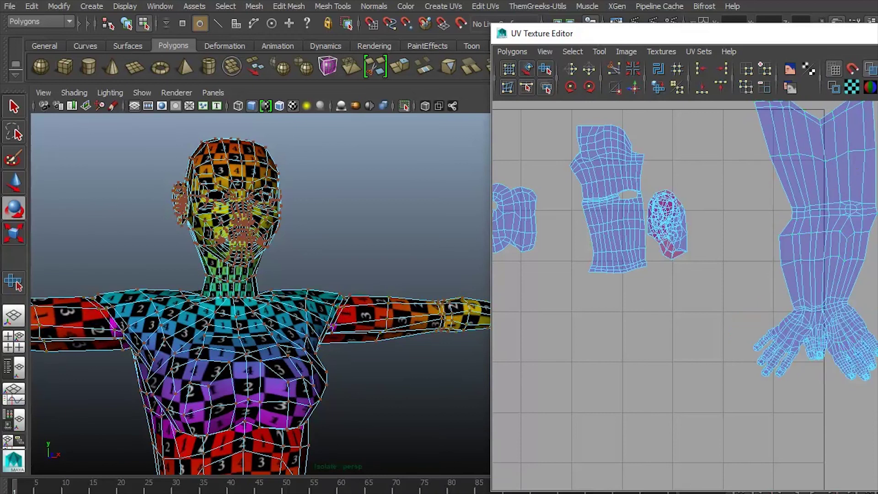
key("ctrl+z")
key("ctrl+z")
key("ctrl+z")
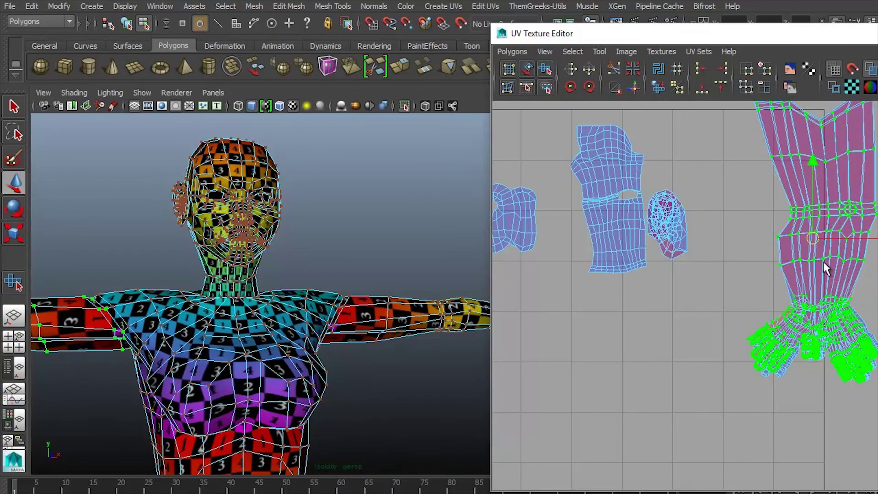
key("ctrl+z")
key("ctrl+z")
key("ctrl+z")
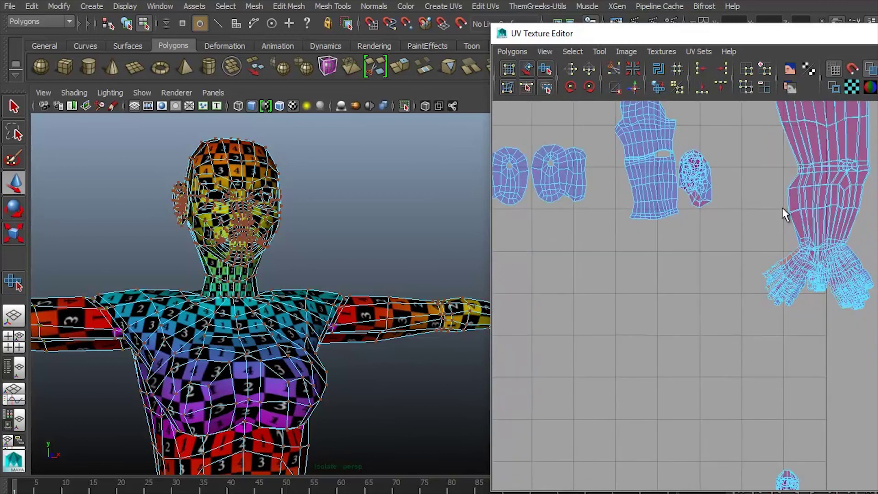
scroll(785, 214, "up", 5)
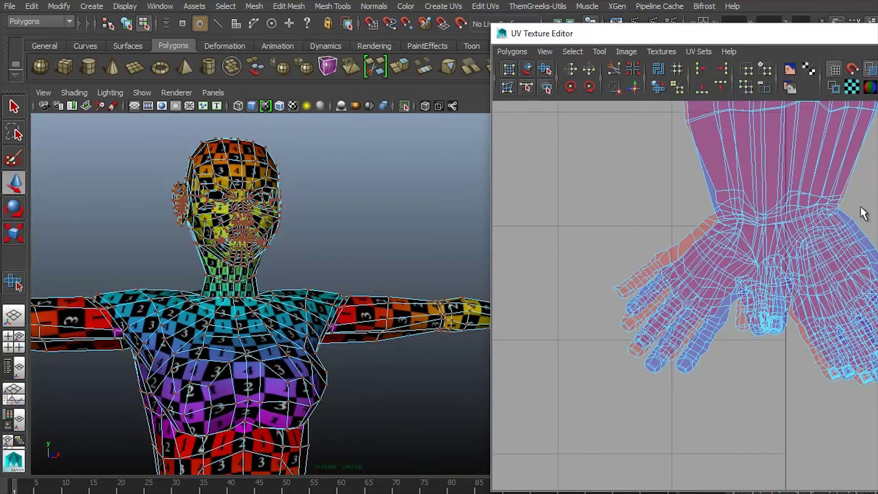
key("ctrl+z")
key("ctrl+z")
key("ctrl+z")
key("ctrl+z")
key("ctrl+z")
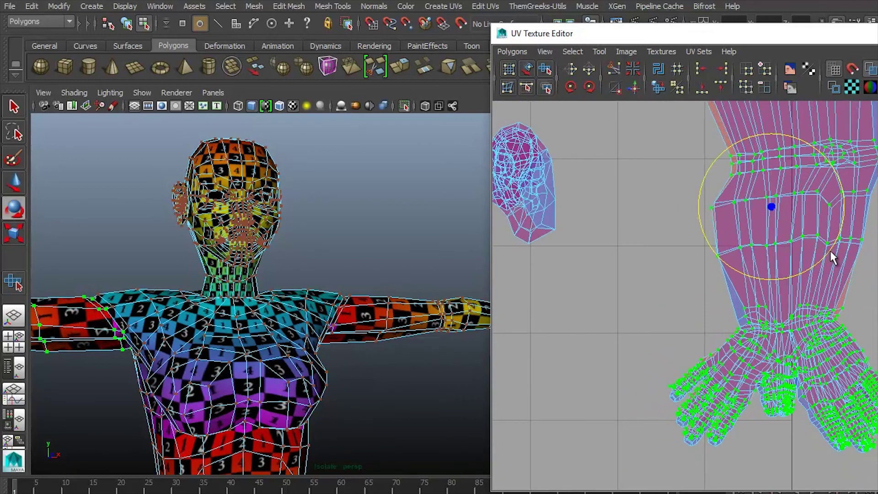
key("ctrl+z")
key("ctrl+z")
key("ctrl+z")
key("ctrl+z")
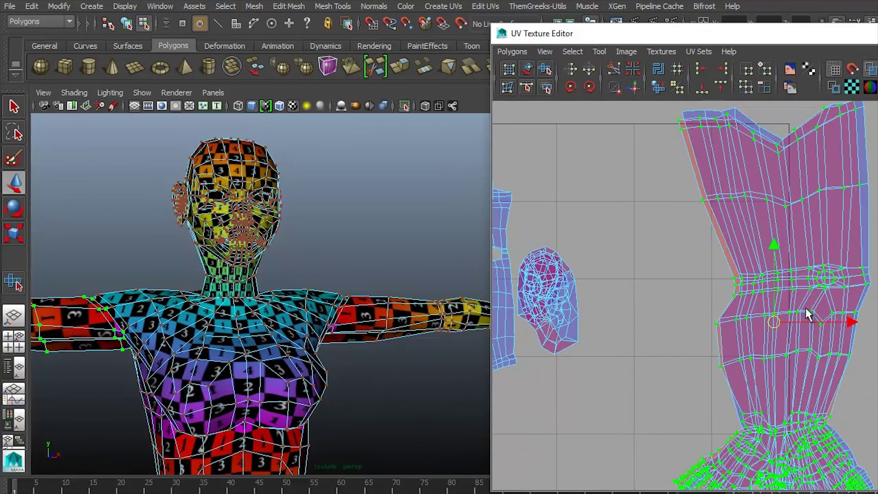
key("ctrl+z")
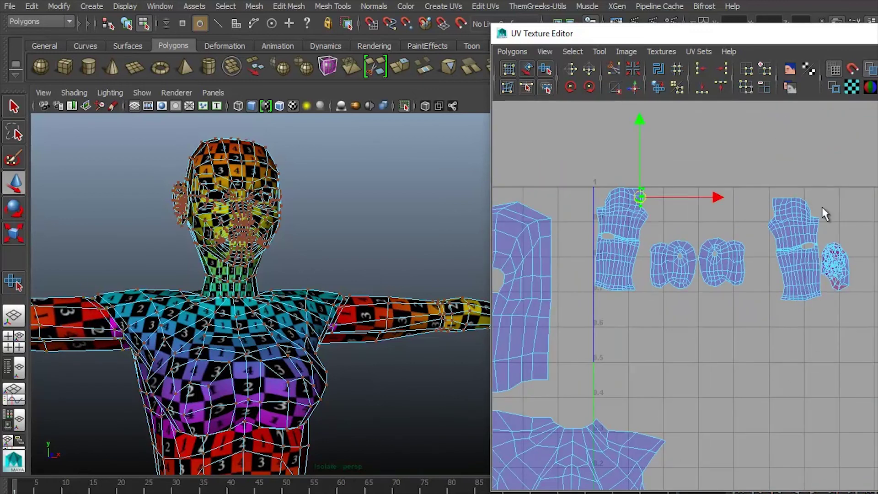
Scale the leg UV shells and move them to the right side of the grid.
right_click_drag(822, 211, 817, 178, "ctrl")
key("r")
left_click_drag(712, 236, 691, 178)
scroll(691, 179, "down", 3)
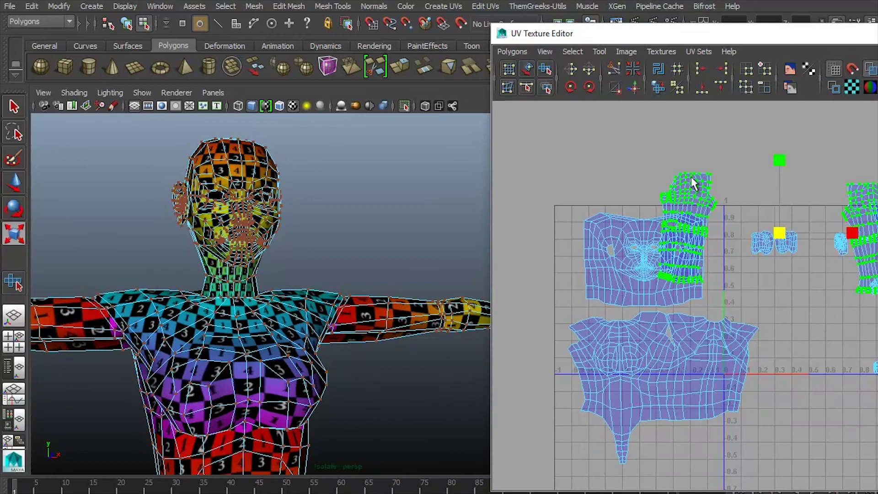
key("f")
middle_click_drag(814, 201, 840, 169)
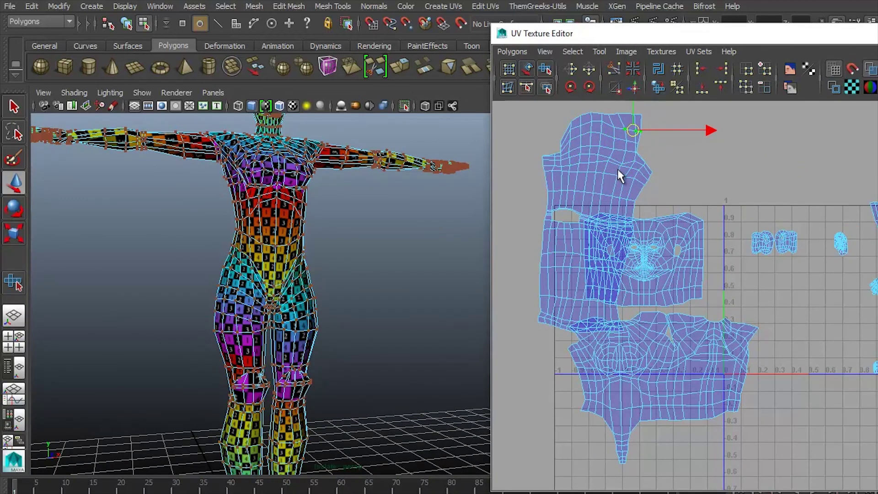
left_click_drag(619, 176, 746, 268)
key("r")
left_click_drag(801, 323, 759, 344)
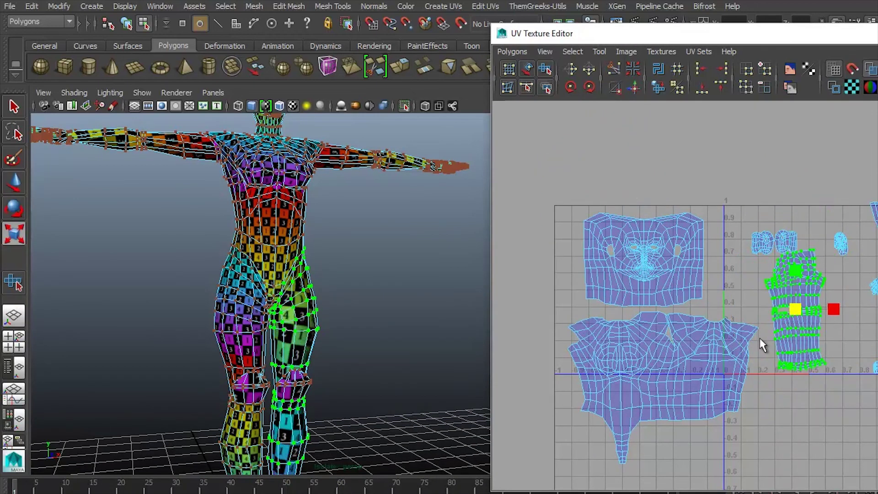
left_click(760, 339)
Rotate the remaining leg shell upright and shrink the leg shells to fit.
left_click_drag(874, 338, 857, 305)
key("w")
key("e")
left_click_drag(837, 270, 823, 279)
key("w")
right_click_drag(856, 317, 855, 309, "ctrl")
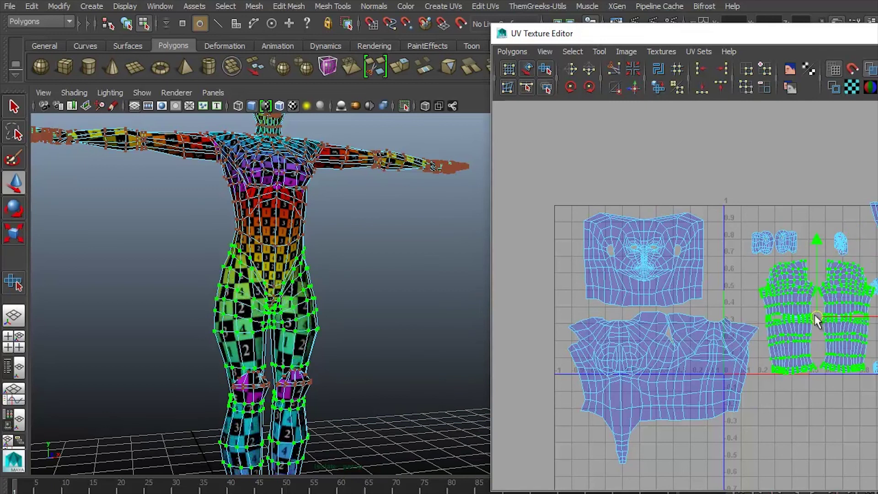
key("r")
left_click_drag(819, 317, 847, 346)
key("w")
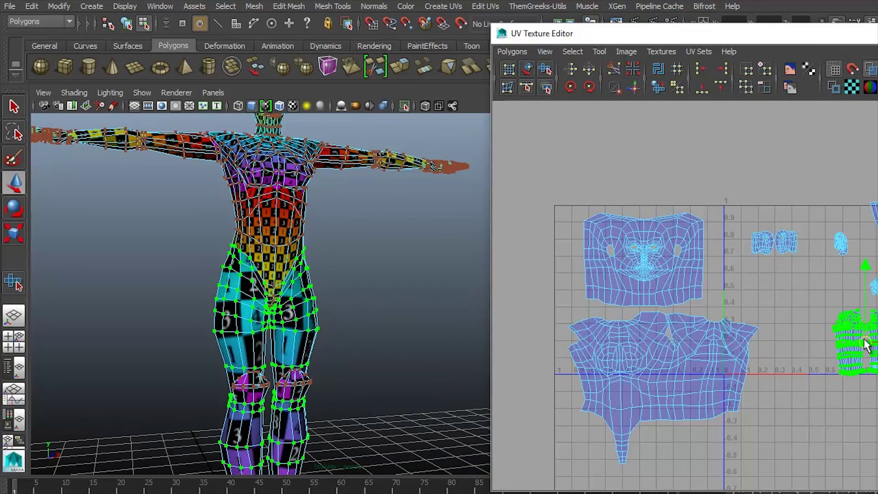
Move the torso shell to the right and shrink it.
left_click(745, 316)
right_click_drag(751, 329, 778, 315, "ctrl")
left_click_drag(677, 361, 768, 362)
key("r")
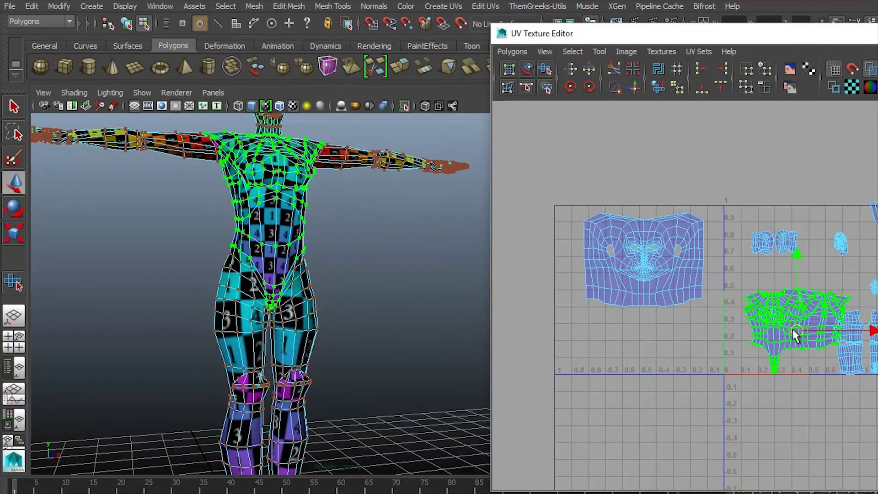
left_click_drag(745, 227, 807, 263)
key("w")
Place the face shell at the top of 0–1 and enlarge the torso shell slightly.
right_click_drag(690, 238, 695, 229, "ctrl")
left_click_drag(695, 228, 772, 249)
key("r")
key("w")
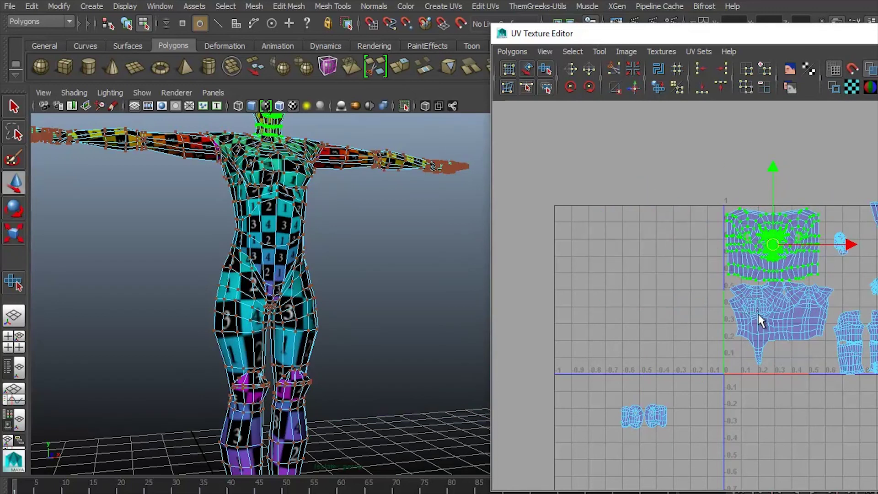
key("r")
left_click_drag(778, 331, 819, 294)
Adjust the torso shell and enlarge the foot UV shells beneath it.
key("w")
key("f")
key("r")
key("w")
scroll(721, 311, "down", 4)
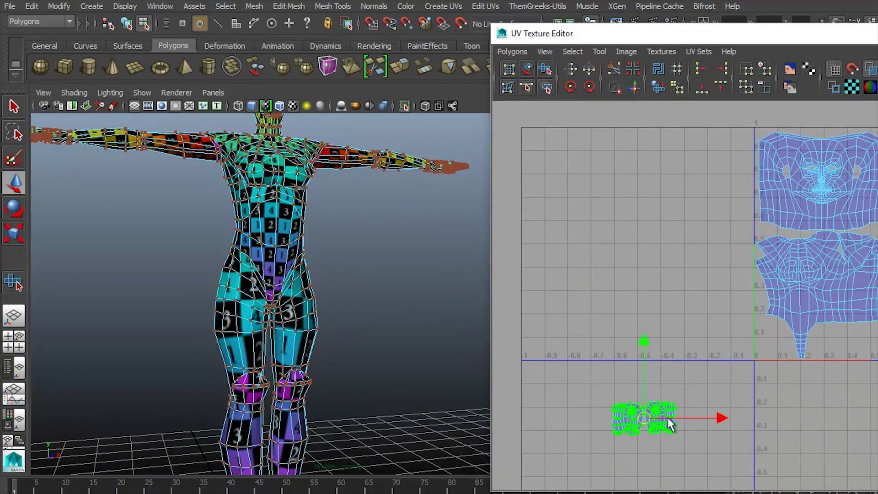
key("f")
left_click_drag(359, 318, 334, 365, "alt")
scroll(334, 364, "up", 3)
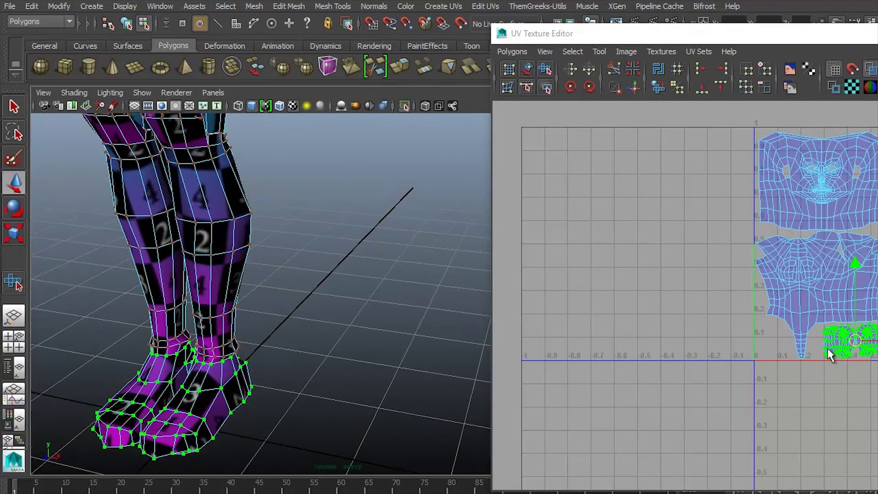
key("r")
left_click_drag(857, 349, 870, 337)
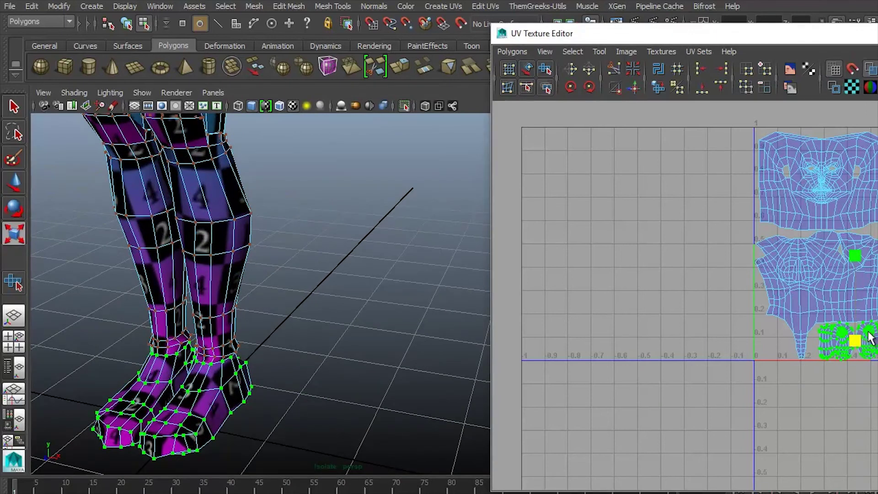
Convert the leg selection to whole shells and rotate the right-leg shell upright.
left_click_drag(334, 356, 348, 320, "alt")
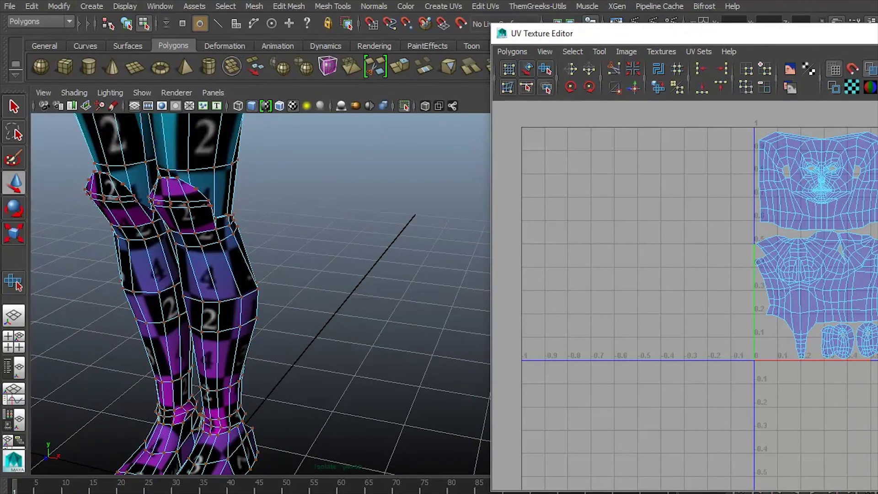
middle_click_drag(709, 297, 656, 320, "alt")
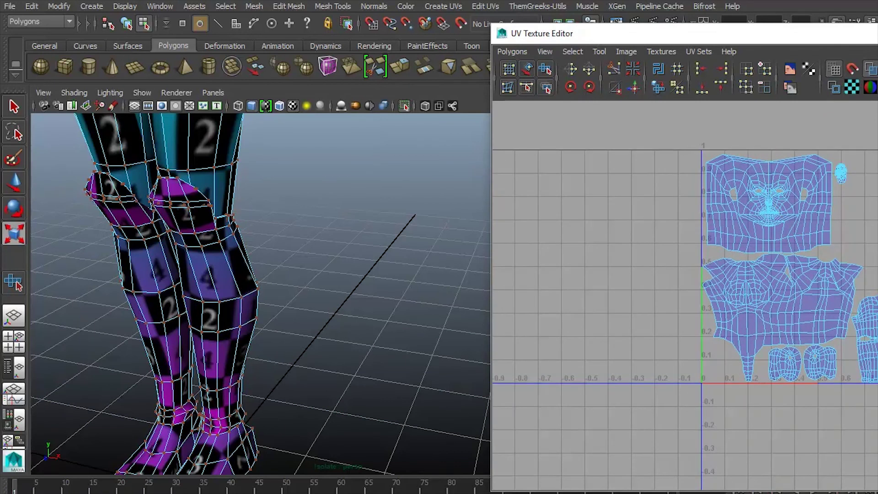
scroll(875, 333, "down", 1)
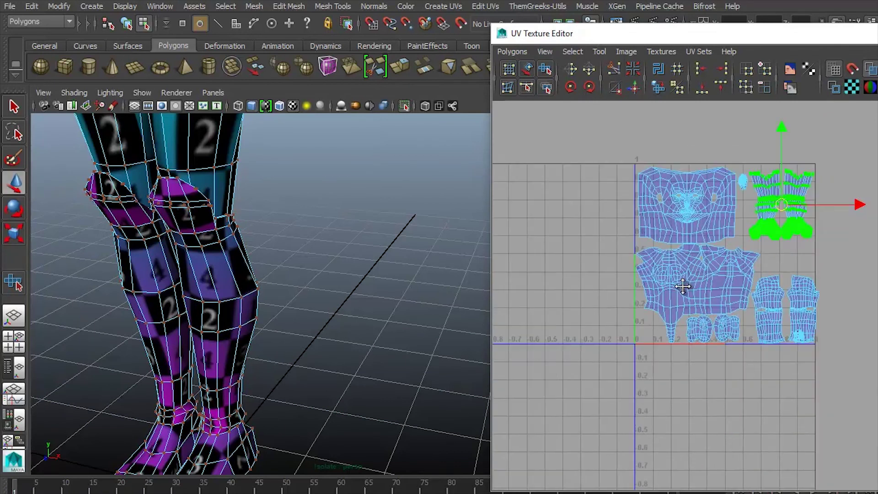
scroll(792, 271, "up", 3)
right_click_drag(752, 238, 774, 222, "ctrl")
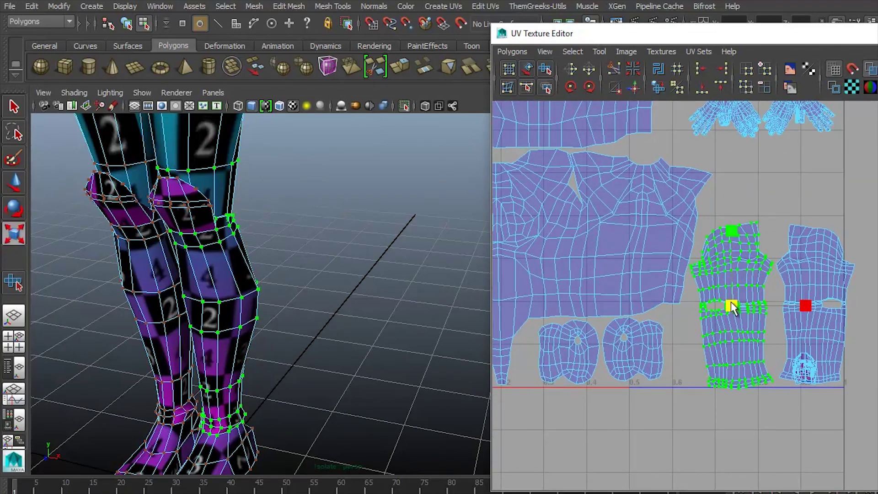
key("e")
left_click(798, 231)
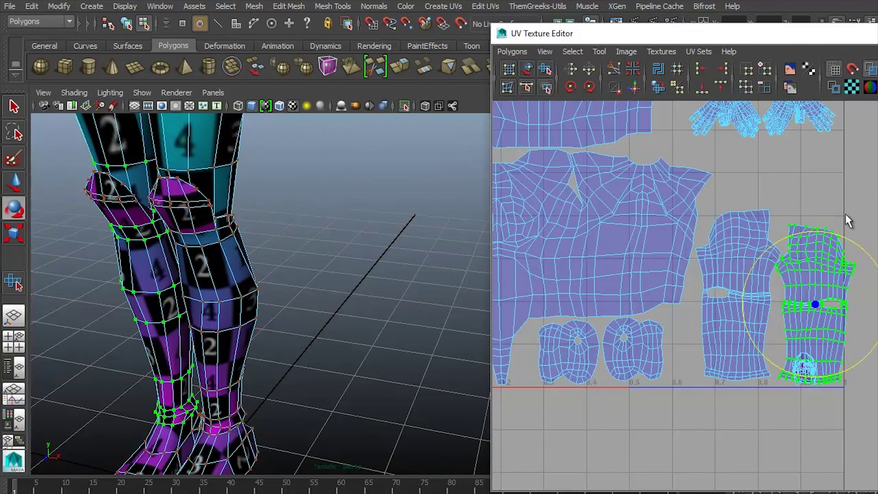
mouse_move(814, 294)
left_mouse_down()
mouse_move(810, 224)
mouse_move(816, 287)
mouse_move(808, 297)
left_mouse_up()
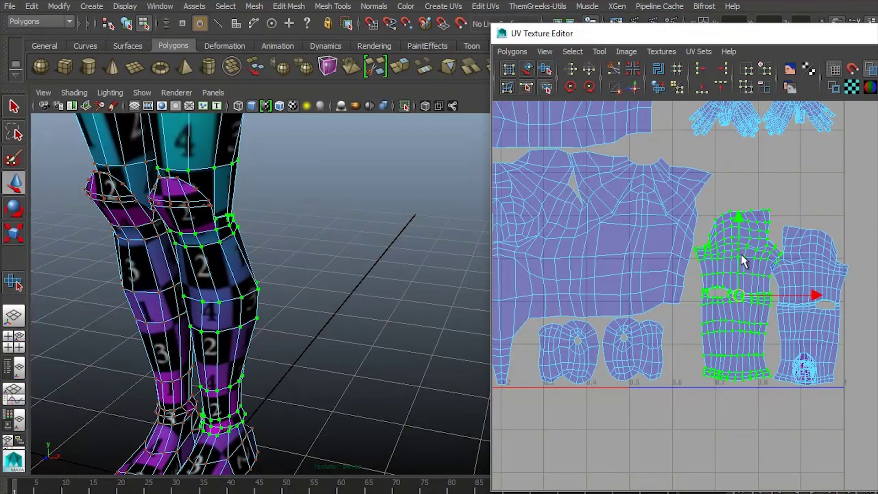
Reposition and re-rotate the leg shell.
left_click_drag(741, 254, 745, 245)
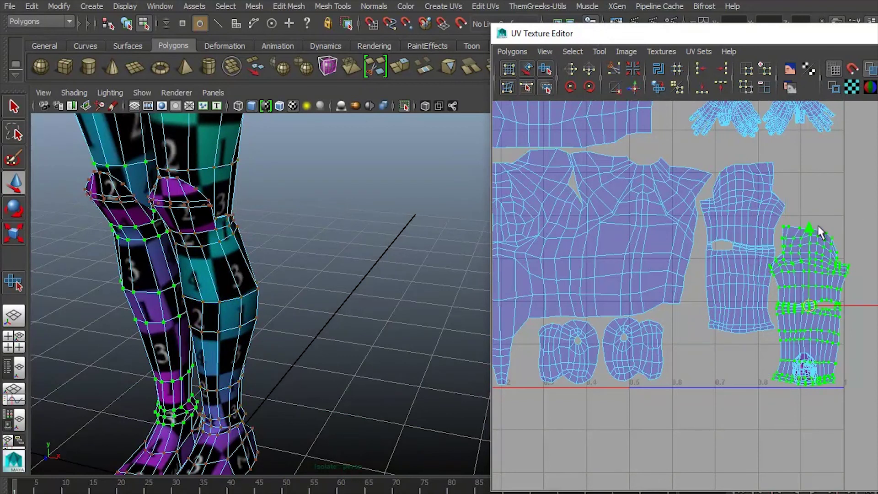
mouse_move(813, 306)
left_mouse_down()
mouse_move(802, 292)
mouse_move(807, 307)
left_mouse_up()
left_click_drag(740, 249, 729, 295)
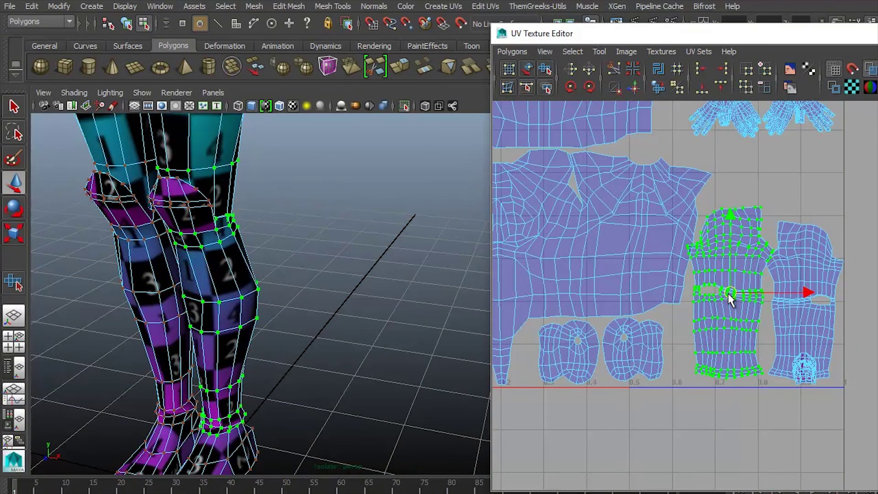
key("e")
left_click_drag(783, 265, 863, 271)
key("w")
Tilt, shrink and move the right-leg shell down onto the 0 line.
double_click(817, 304)
key("e")
left_click_drag(816, 320, 870, 309)
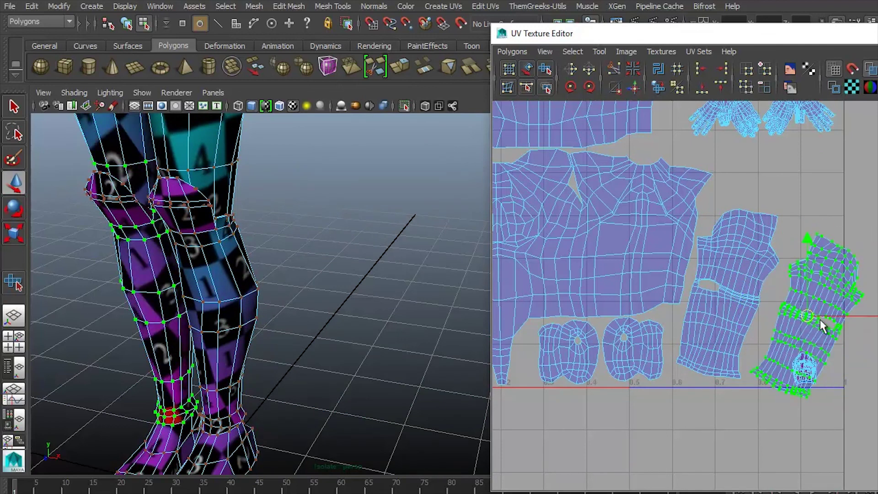
middle_click_drag(820, 319, 722, 274)
middle_click_drag(771, 355, 807, 300)
key("e")
key("r")
middle_click_drag(780, 229, 769, 243)
key("w")
key("e")
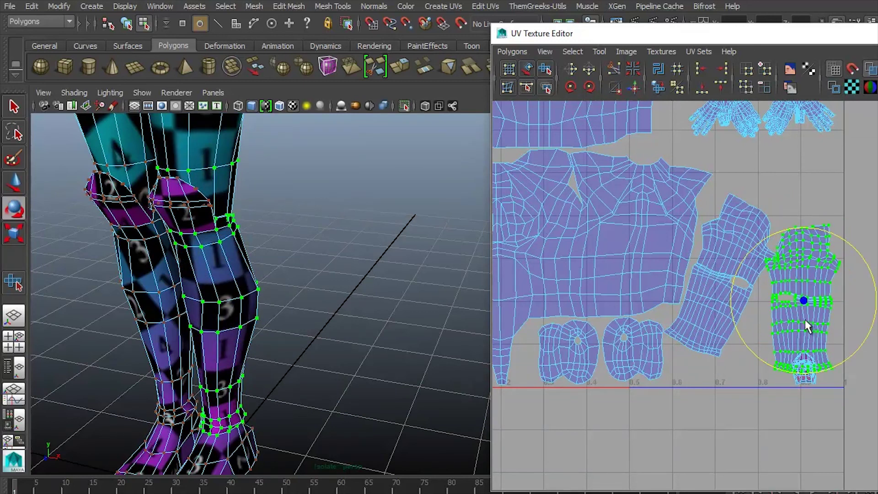
key("w")
middle_click_drag(806, 306, 810, 320)
Convert the left-leg UVs to a shell and rotate it upright.
left_click(756, 218)
right_click_drag(756, 218, 807, 200, "ctrl")
key("e")
middle_click_drag(778, 205, 731, 304)
Convert the right-leg UVs to a shell and nudge it to the right edge of 0–1.
key("w")
left_click(799, 392)
middle_click_drag(823, 220, 823, 231, "alt")
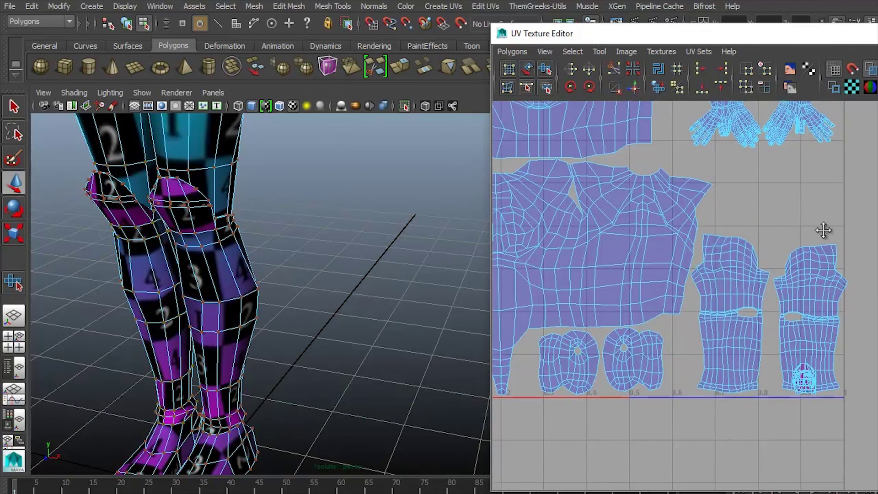
left_click(814, 249)
right_click_drag(814, 249, 829, 241, "ctrl")
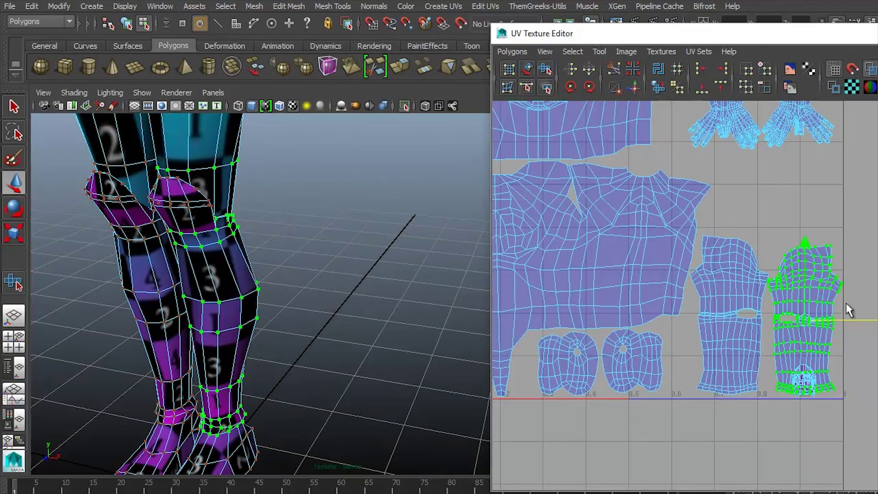
key("w")
middle_click_drag(813, 251, 809, 252)
left_click(807, 251)
Reframe the UV and 3D views on the head and torso shells.
middle_click_drag(810, 173, 810, 284, "alt")
scroll(809, 284, "up", 3)
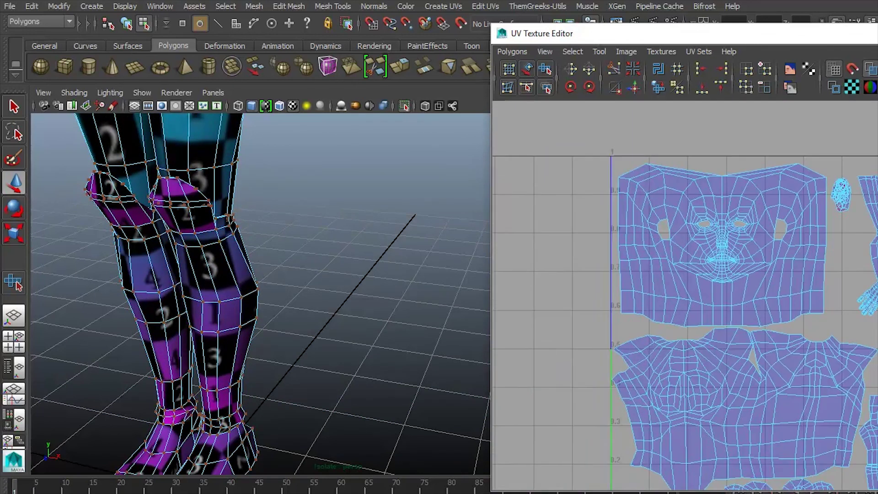
middle_click_drag(821, 380, 805, 343, "alt")
scroll(804, 343, "down", 3)
middle_click_drag(846, 319, 690, 221, "alt")
left_click_drag(690, 221, 868, 403)
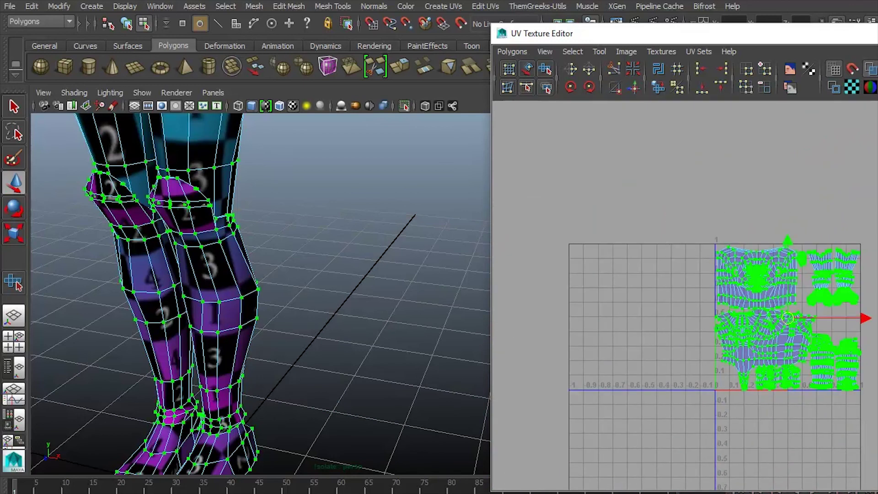
scroll(233, 198, "down", 3)
middle_click_drag(234, 198, 234, 257, "alt")
scroll(732, 311, "up", 5)
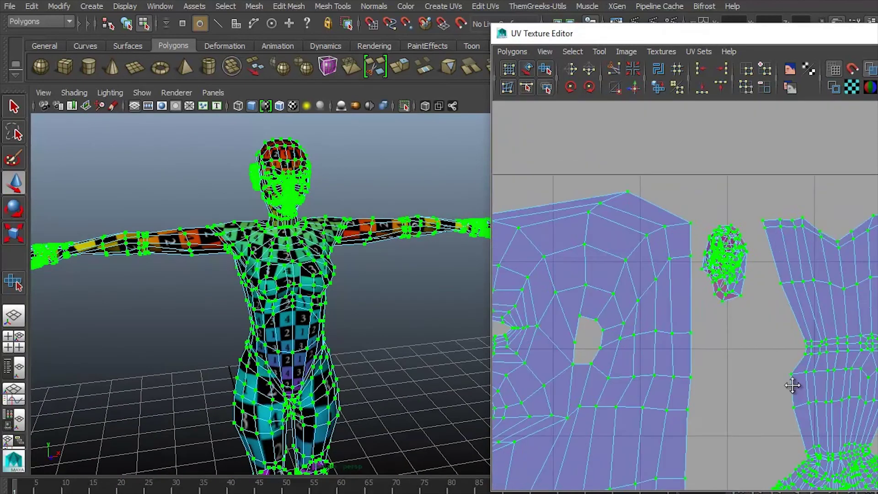
Move the ear shell beside the face shell.
middle_click_drag(794, 383, 813, 395, "alt")
left_click(810, 283)
left_click_drag(687, 280, 460, 307)
middle_click_drag(484, 293, 702, 267, "alt")
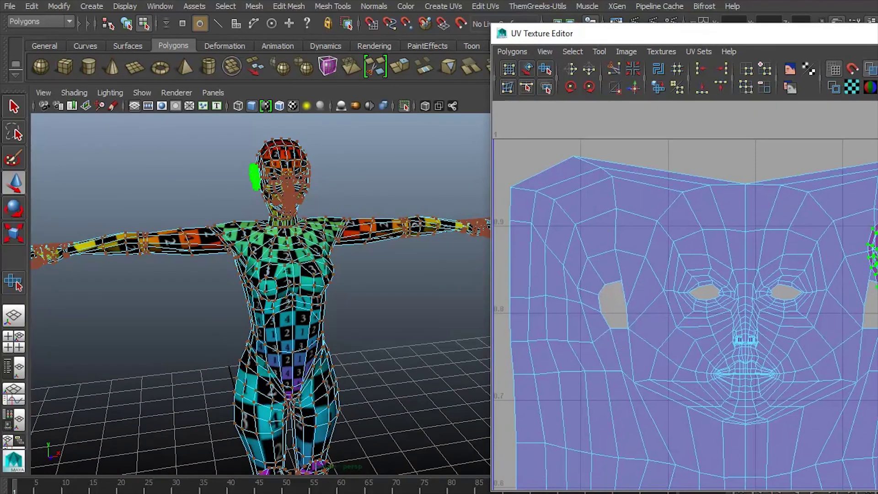
middle_click_drag(685, 311, 656, 301, "alt")
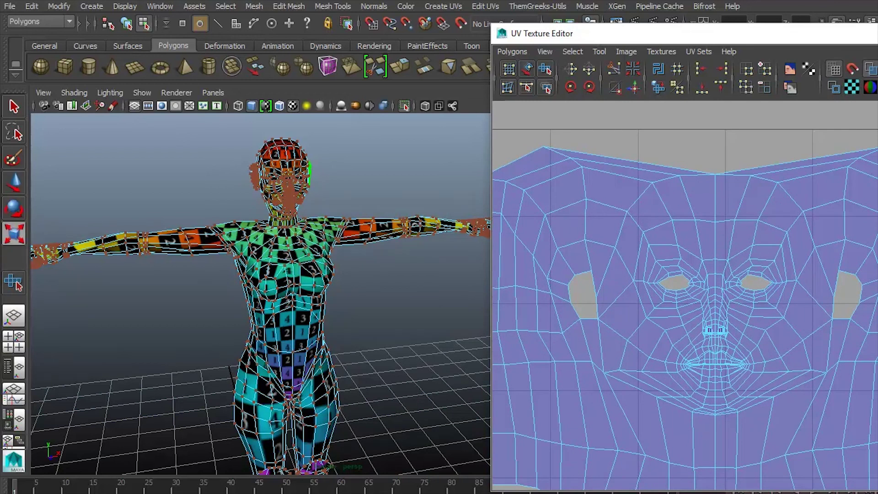
Rotate both arm shells 90° so they lie horizontally beside the ear shells.
scroll(686, 298, "down", 5)
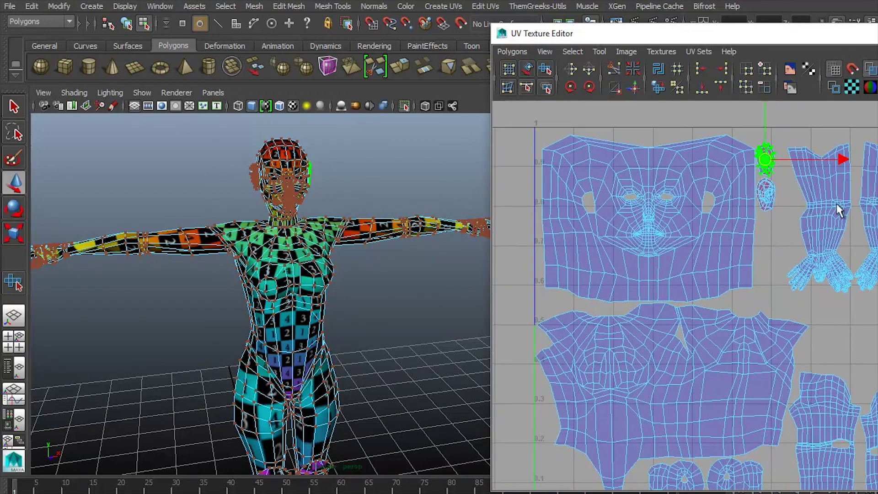
middle_click_drag(403, 315, 402, 257, "alt")
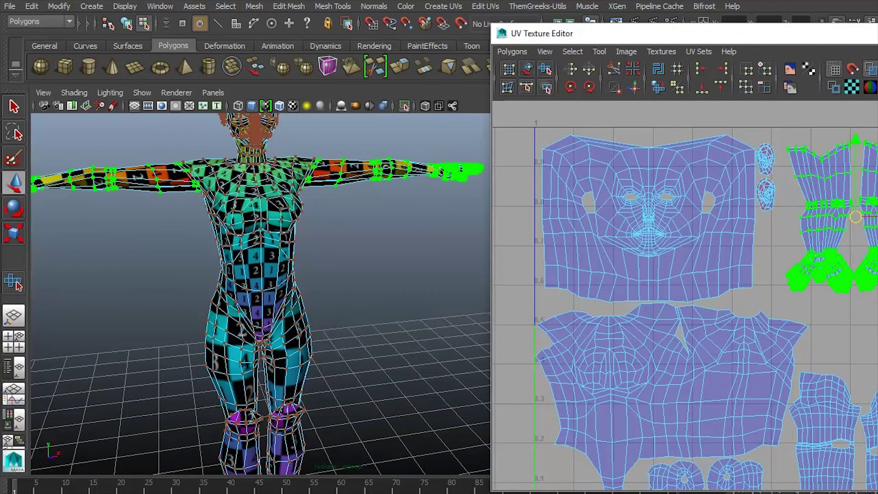
left_click(570, 86)
left_click_drag(850, 224, 851, 245)
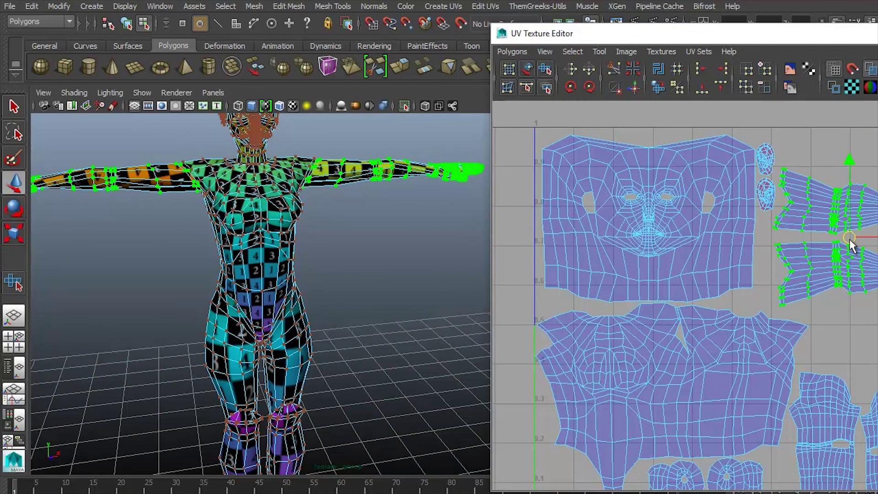
right_click_drag(856, 196, 870, 185, "ctrl")
left_click(589, 86)
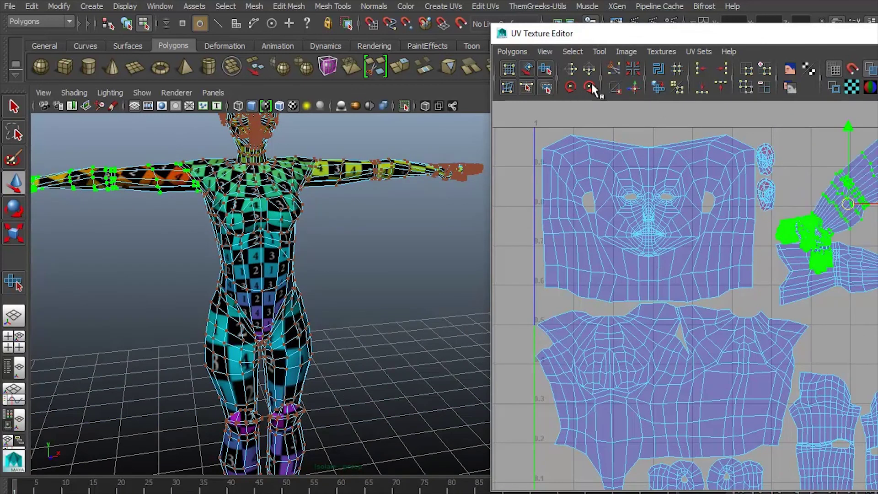
left_click(589, 87)
left_click(837, 278)
right_click_drag(837, 278, 845, 280, "ctrl")
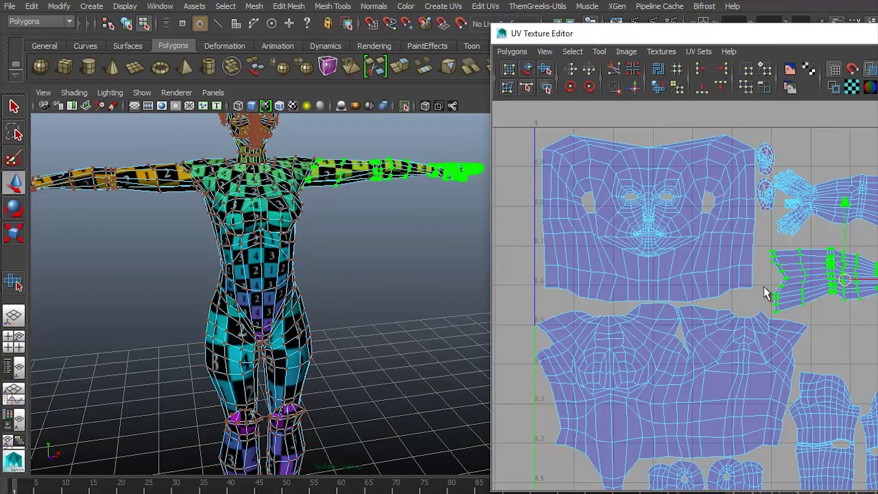
Reselect the character and convert its UVs to a leg shell.
right_click_drag(256, 215, 316, 180)
left_click(378, 304)
scroll(356, 296, "down", 3)
scroll(325, 290, "up", 2)
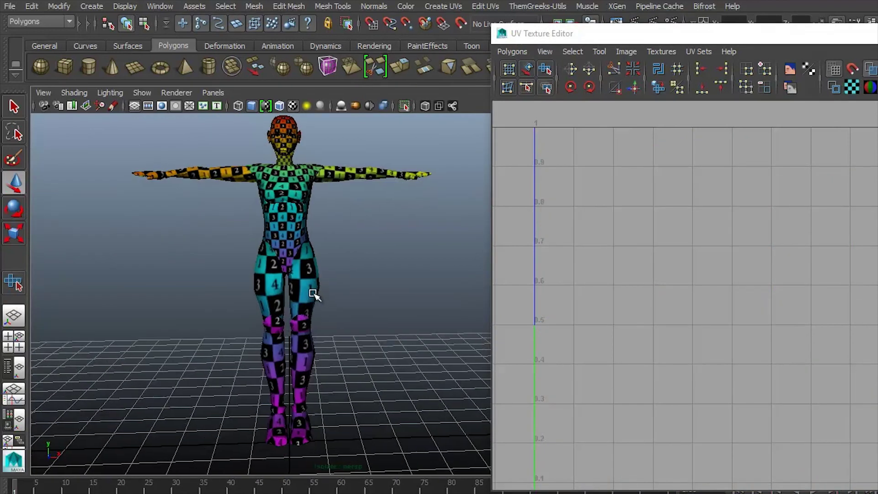
left_click(313, 294)
scroll(823, 292, "up", 3)
right_click_drag(823, 293, 843, 300)
Move one leg shell upward in the UV layout.
left_click(840, 338)
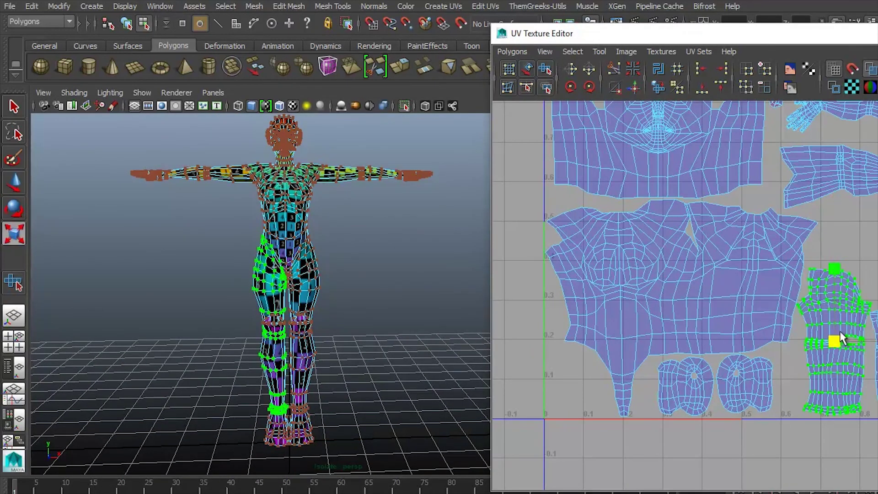
key("w")
left_click_drag(835, 341, 841, 275)
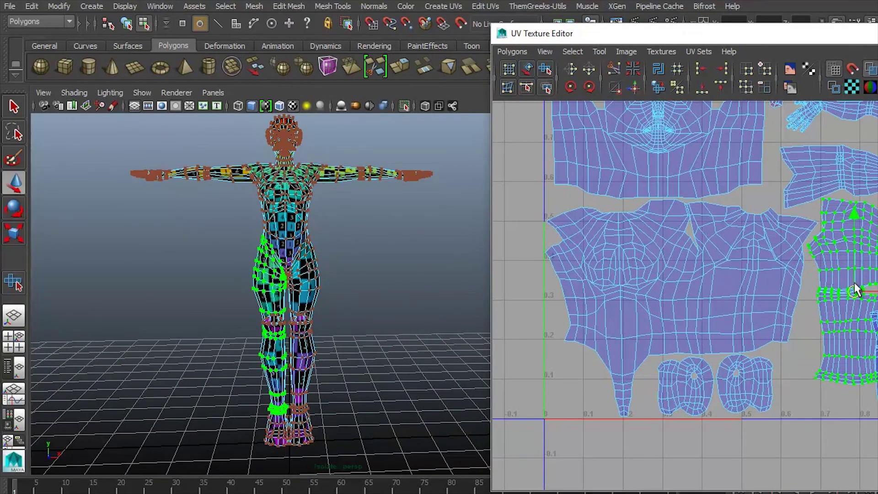
middle_click_drag(841, 275, 809, 362, "alt")
Move the arm and hand shells to the bottom right of the 0–1 square.
left_click(836, 207)
left_click_drag(836, 207, 827, 180)
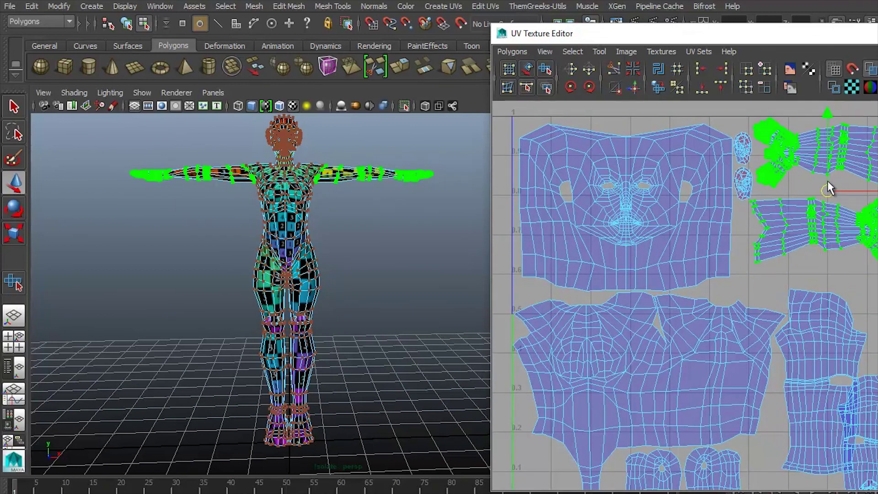
left_click(813, 216)
left_click_drag(821, 230, 825, 225)
left_click(813, 288)
right_click_drag(813, 289, 759, 307, "ctrl")
middle_click_drag(821, 341, 837, 330, "alt")
left_click(810, 231)
scroll(810, 206, "down", 3)
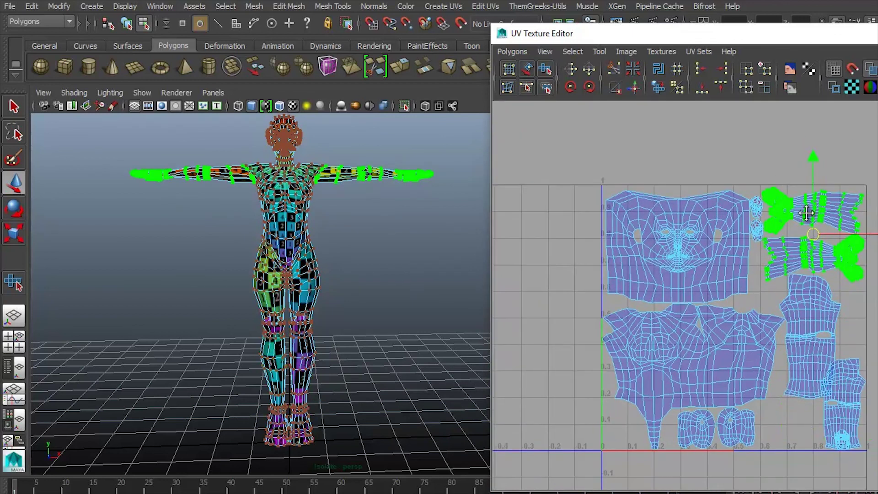
left_click_drag(810, 206, 837, 341)
Place both leg shells side by side at the upper right.
left_click(816, 331)
right_click_drag(816, 332, 814, 341, "ctrl")
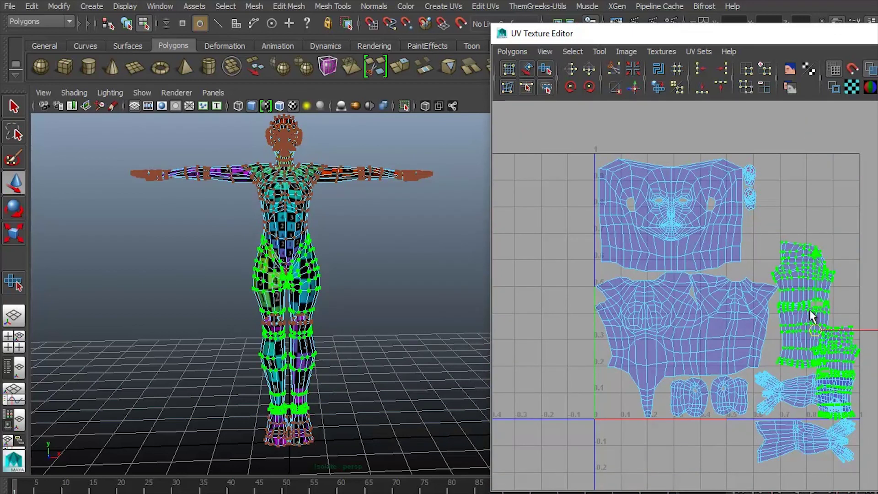
left_click_drag(811, 331, 798, 245)
left_click(821, 286)
left_click_drag(821, 286, 825, 309)
key("w")
key("w")
left_click(827, 307)
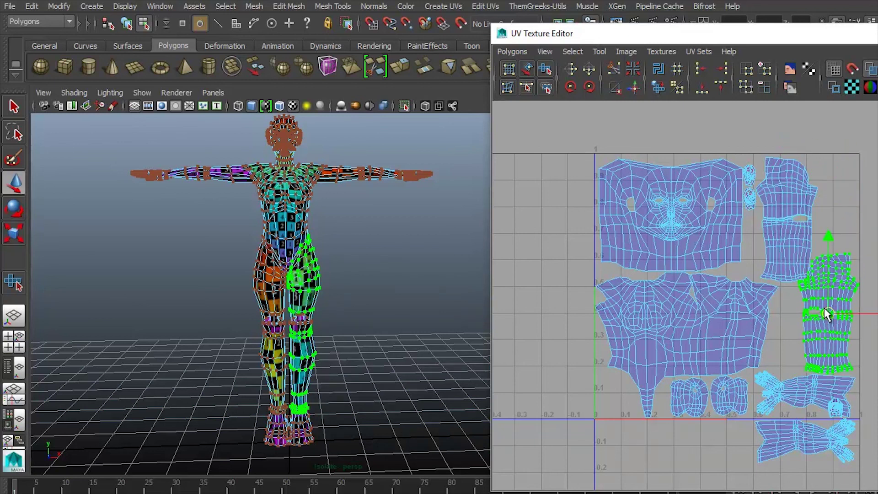
left_click(805, 255, "shift")
right_click_drag(769, 216, 837, 197)
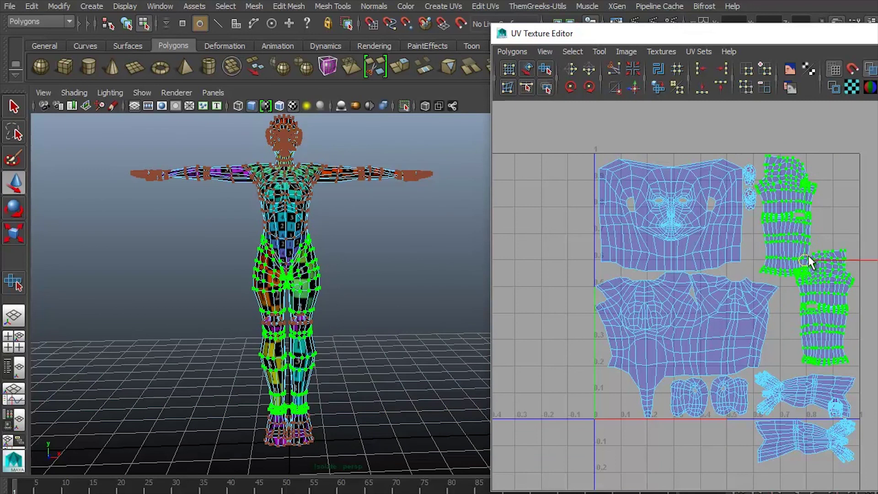
Move the second leg shell up beside the first at the top right.
scroll(827, 310, "up", 4)
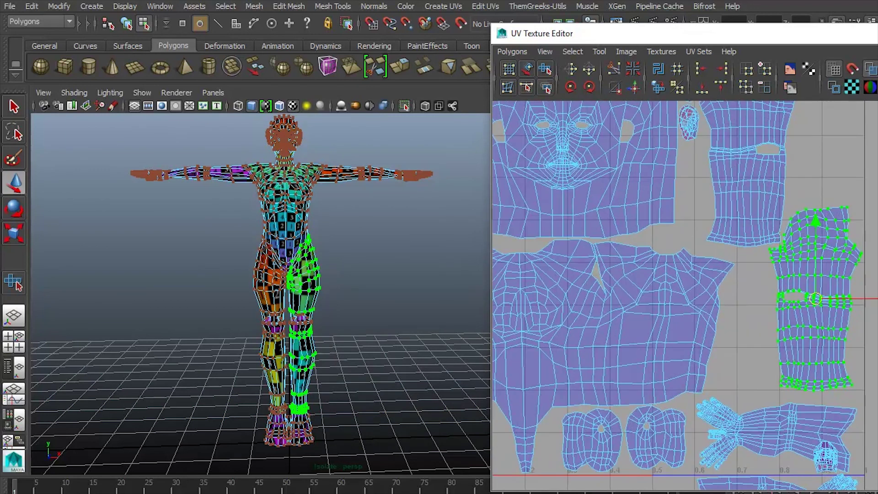
double_click(750, 154)
middle_click_drag(750, 154, 740, 265, "alt")
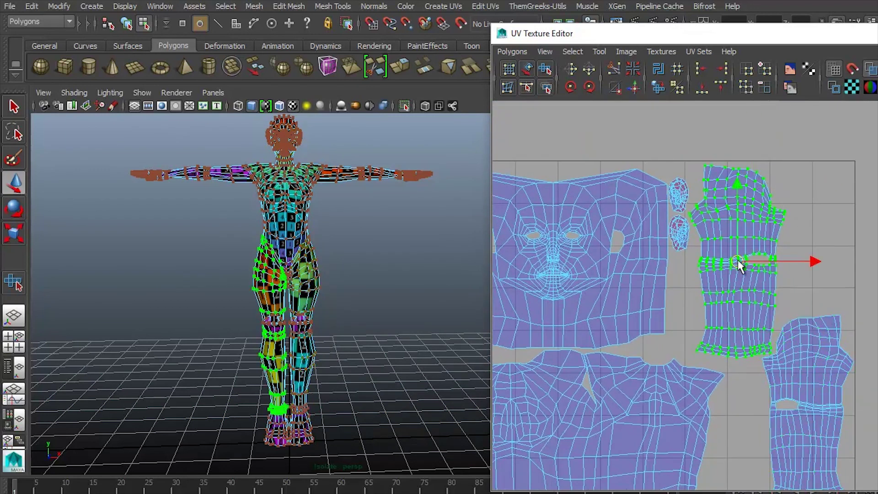
left_click_drag(738, 265, 719, 264)
double_click(784, 317)
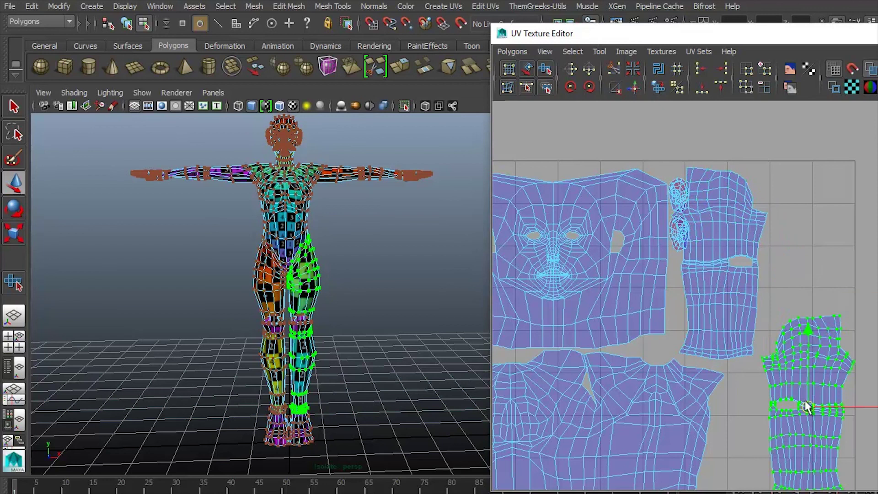
left_click_drag(810, 407, 802, 339)
middle_click_drag(802, 340, 830, 117, "alt")
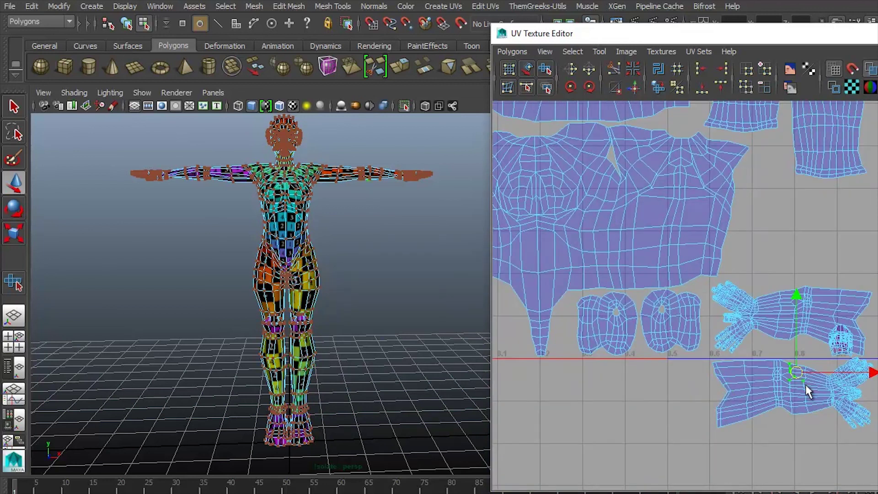
Move the arm shells up beside the torso shell and select the lower hand shell.
double_click(803, 386)
left_click_drag(793, 395, 796, 240)
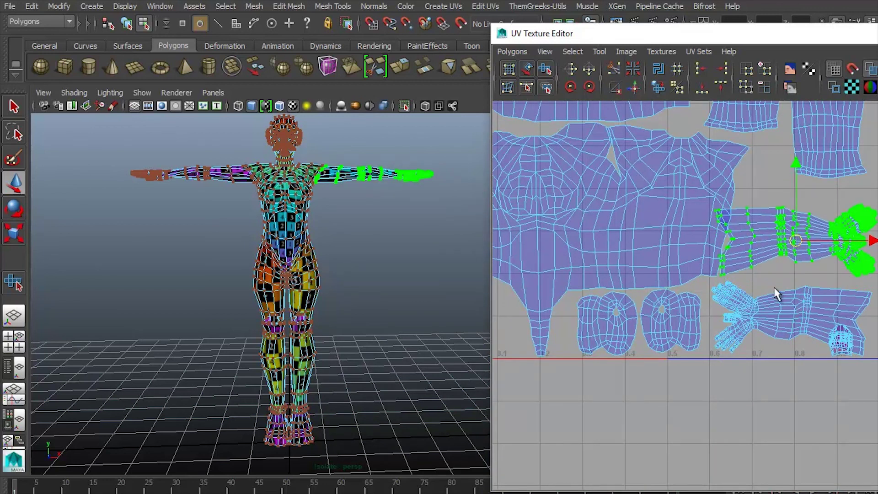
double_click(807, 295, "shift")
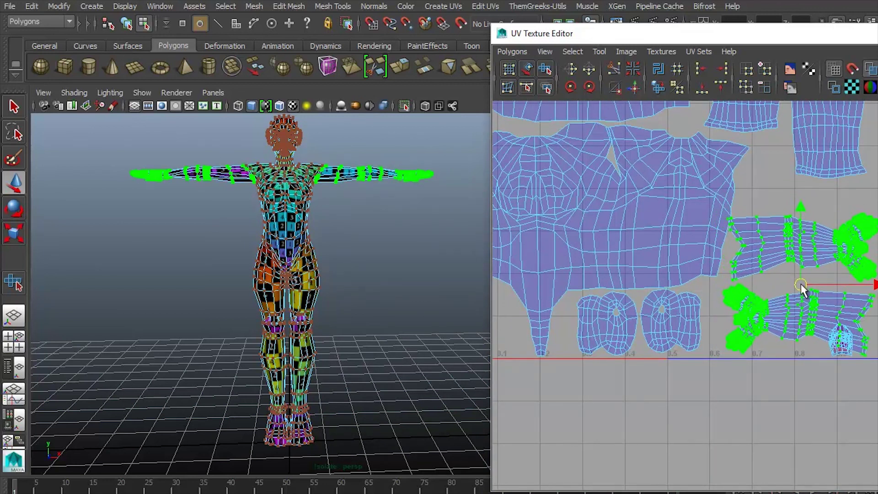
left_click(842, 235)
right_click_drag(847, 233, 873, 222, "ctrl")
double_click(809, 304)
middle_click_drag(809, 304, 794, 281, "alt")
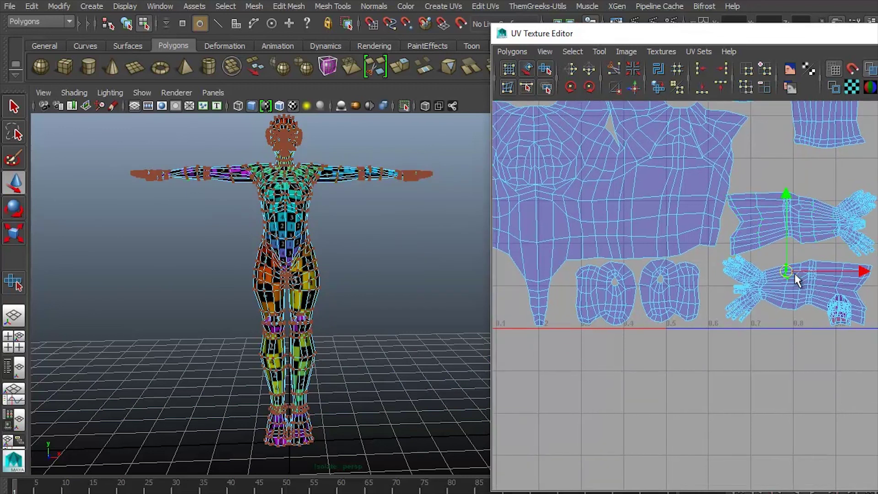
Rotate the lower hand shell, then convert the small knee selection to its shell.
key("e")
scroll(743, 263, "up", 3)
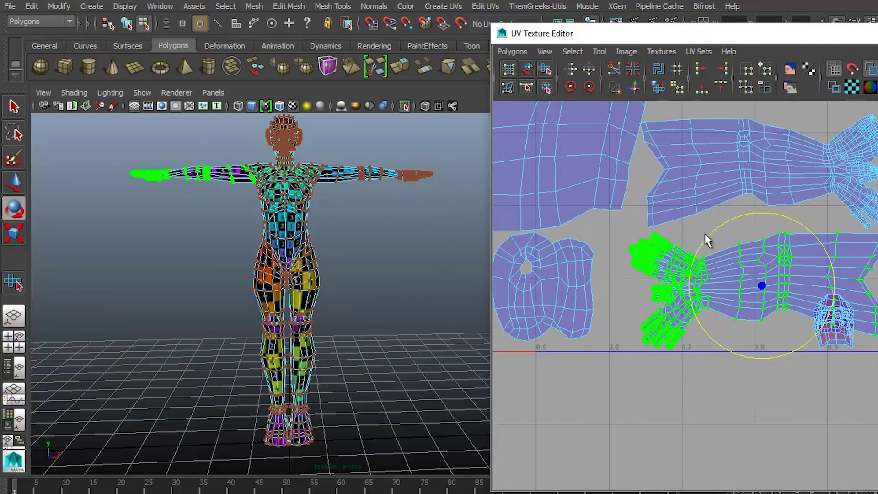
key("w")
scroll(784, 303, "up", 1)
middle_click_drag(787, 305, 785, 312, "alt")
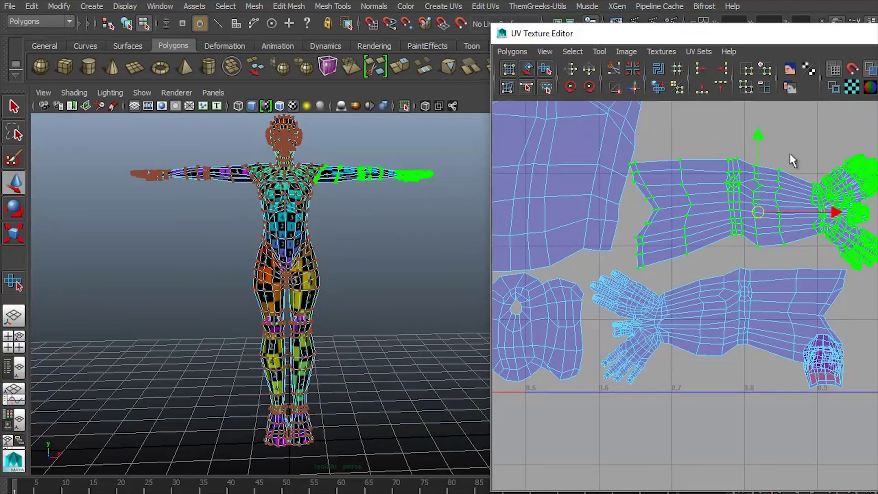
left_click(823, 360)
right_click(823, 361, "ctrl")
scroll(853, 363, "down", 3)
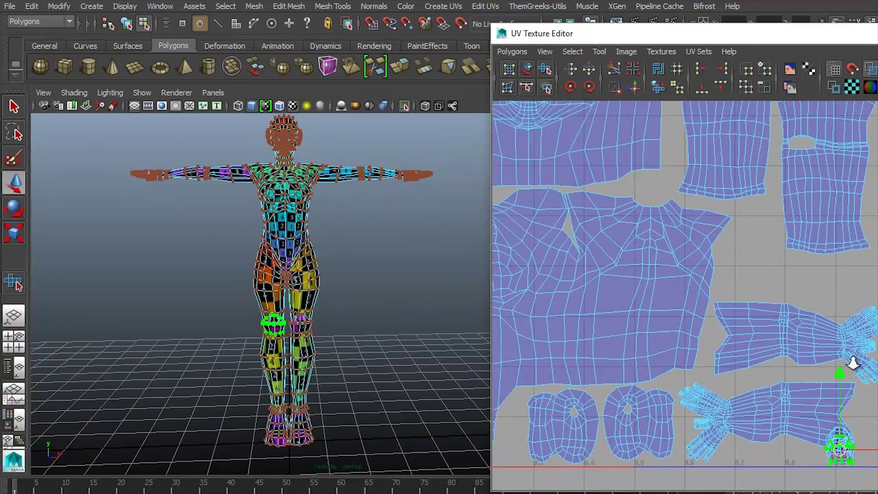
Tuck the knee and ear shells into free gaps near the leg shells.
scroll(853, 364, "down", 2)
left_click_drag(841, 408, 771, 269)
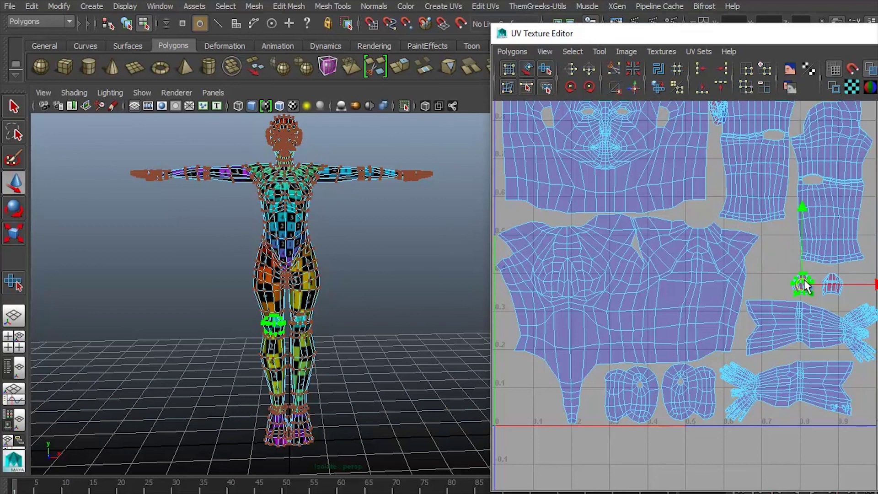
scroll(646, 240, "up", 6)
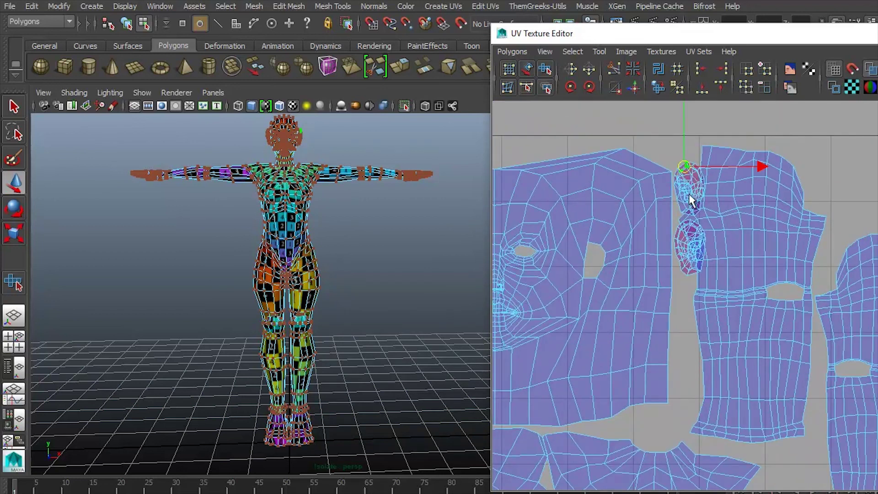
left_click_drag(689, 194, 874, 162)
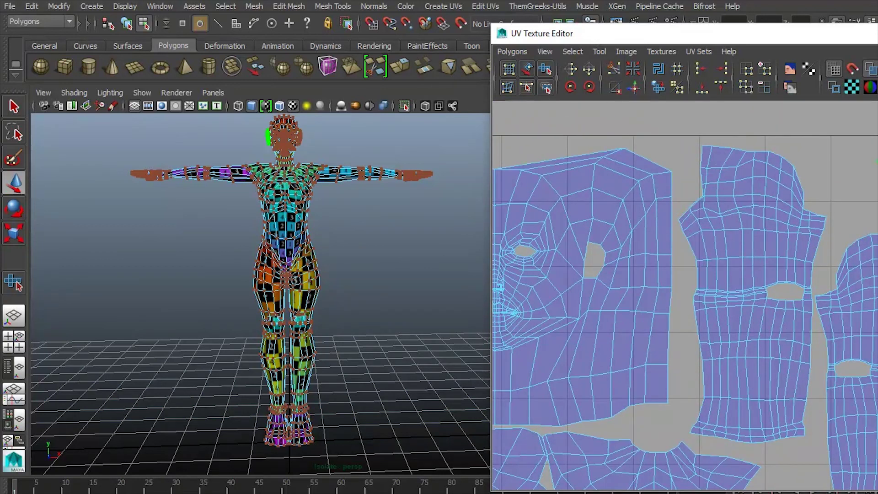
Return the character mesh to object mode.
scroll(773, 152, "down", 5)
scroll(772, 153, "up", 3)
scroll(798, 206, "down", 4)
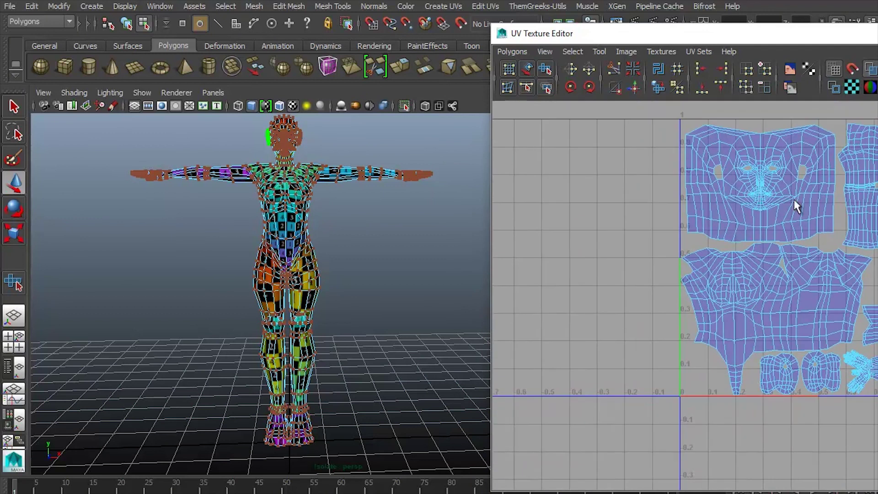
scroll(798, 160, "up", 2)
right_click_drag(277, 151, 337, 122)
scroll(336, 342, "up", 5)
Reselect the mesh in edge mode and nudge a leg shell slightly up and right.
scroll(349, 235, "down", 10)
left_click(358, 324)
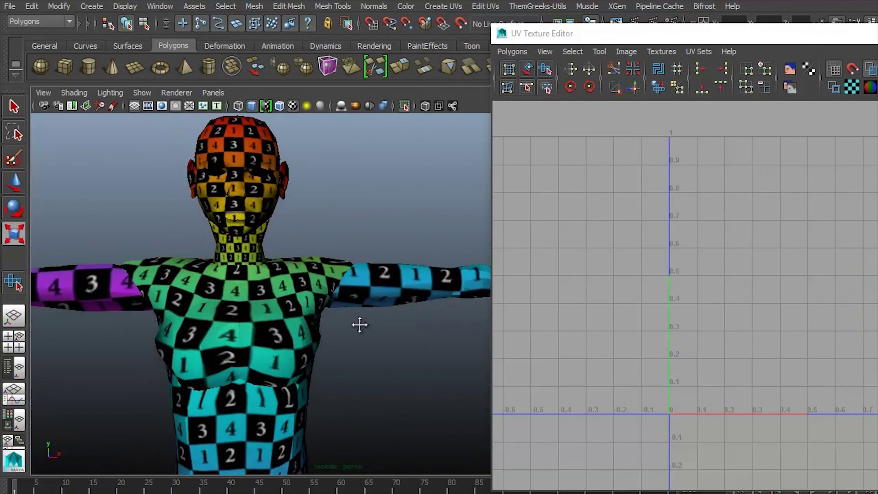
left_click(337, 330)
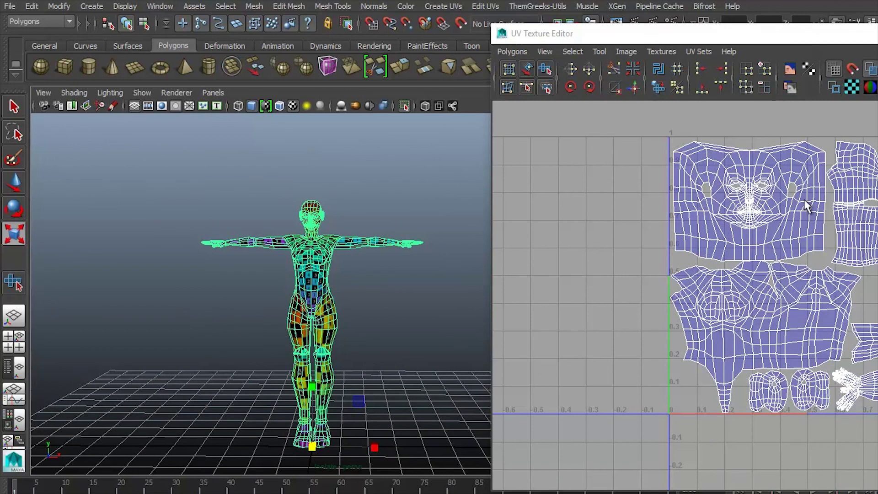
key("F10")
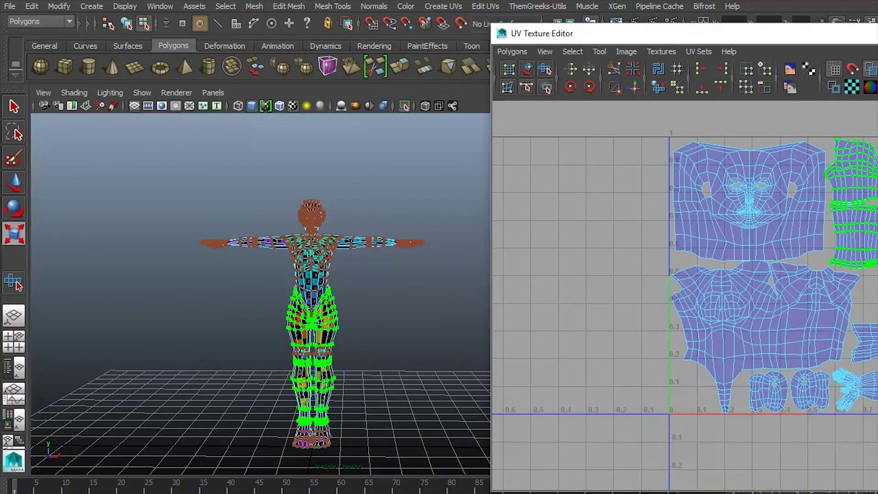
scroll(864, 274, "up", 5)
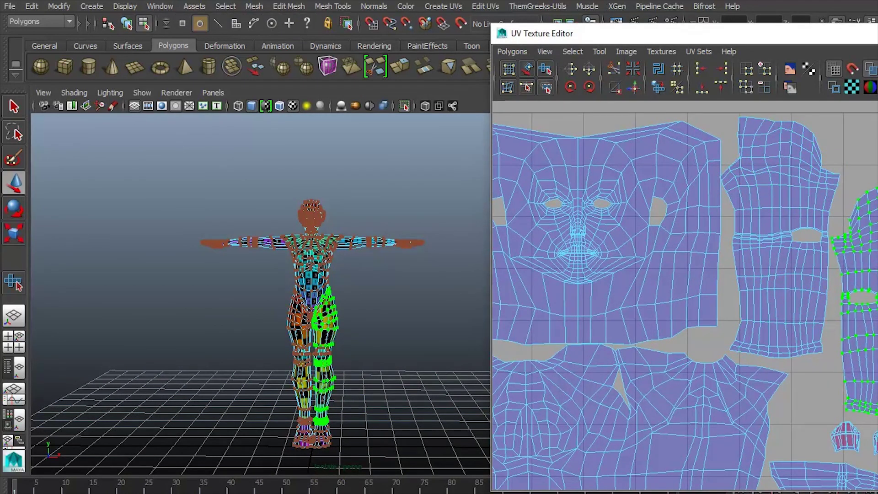
scroll(869, 257, "up", 3)
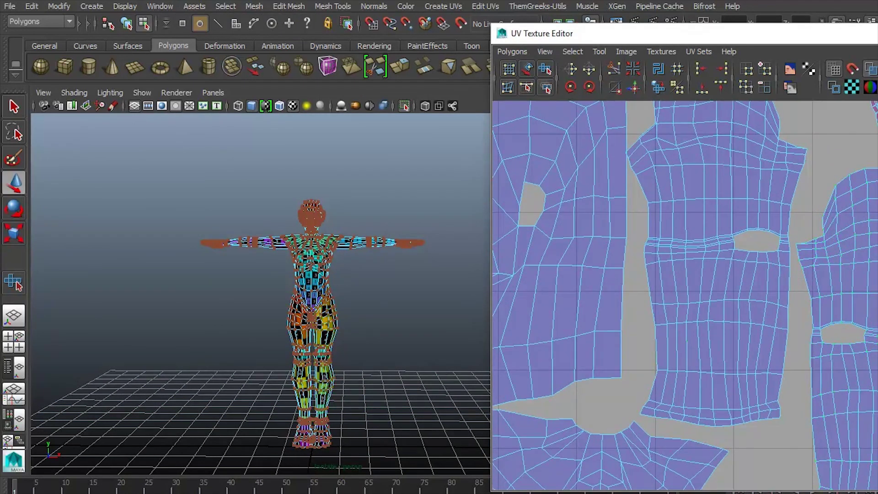
middle_click_drag(803, 167, 819, 219, "alt")
left_click(814, 208)
right_click_drag(813, 207, 735, 297, "ctrl")
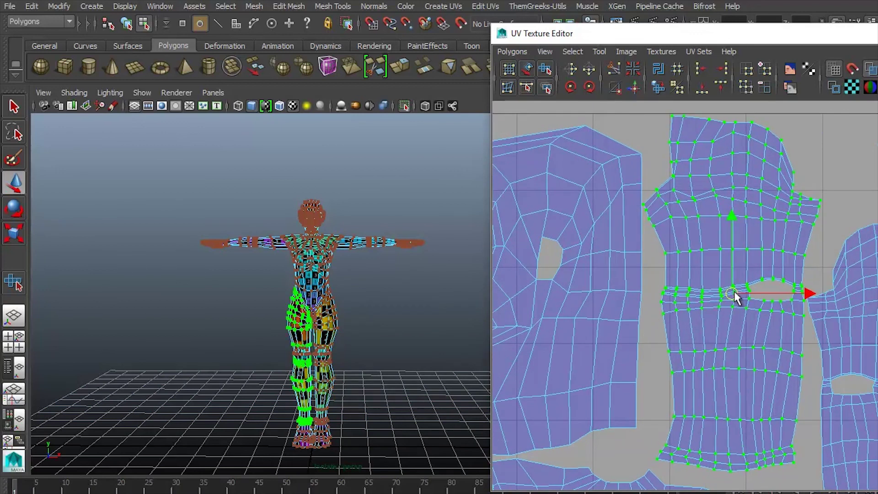
left_click_drag(734, 292, 736, 291)
scroll(773, 316, "down", 3)
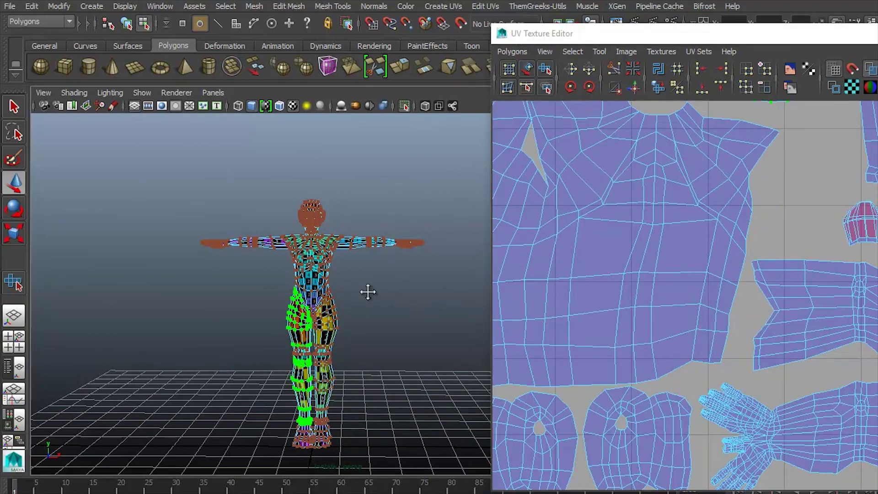
Frame the full body and select all of it to display the finished UV layout.
key("f")
left_click(440, 277)
left_click(393, 298)
key("f")
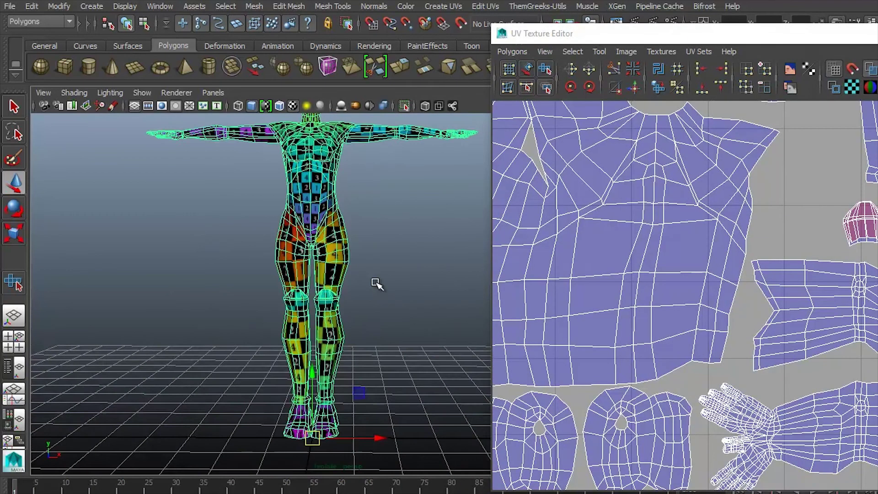
left_click(408, 349)
left_click_drag(408, 349, 172, 179)
left_click(32, 6)
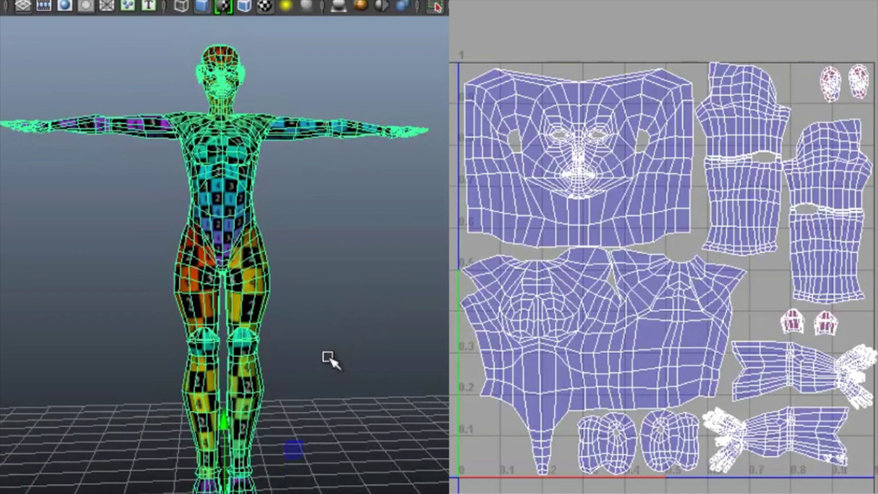